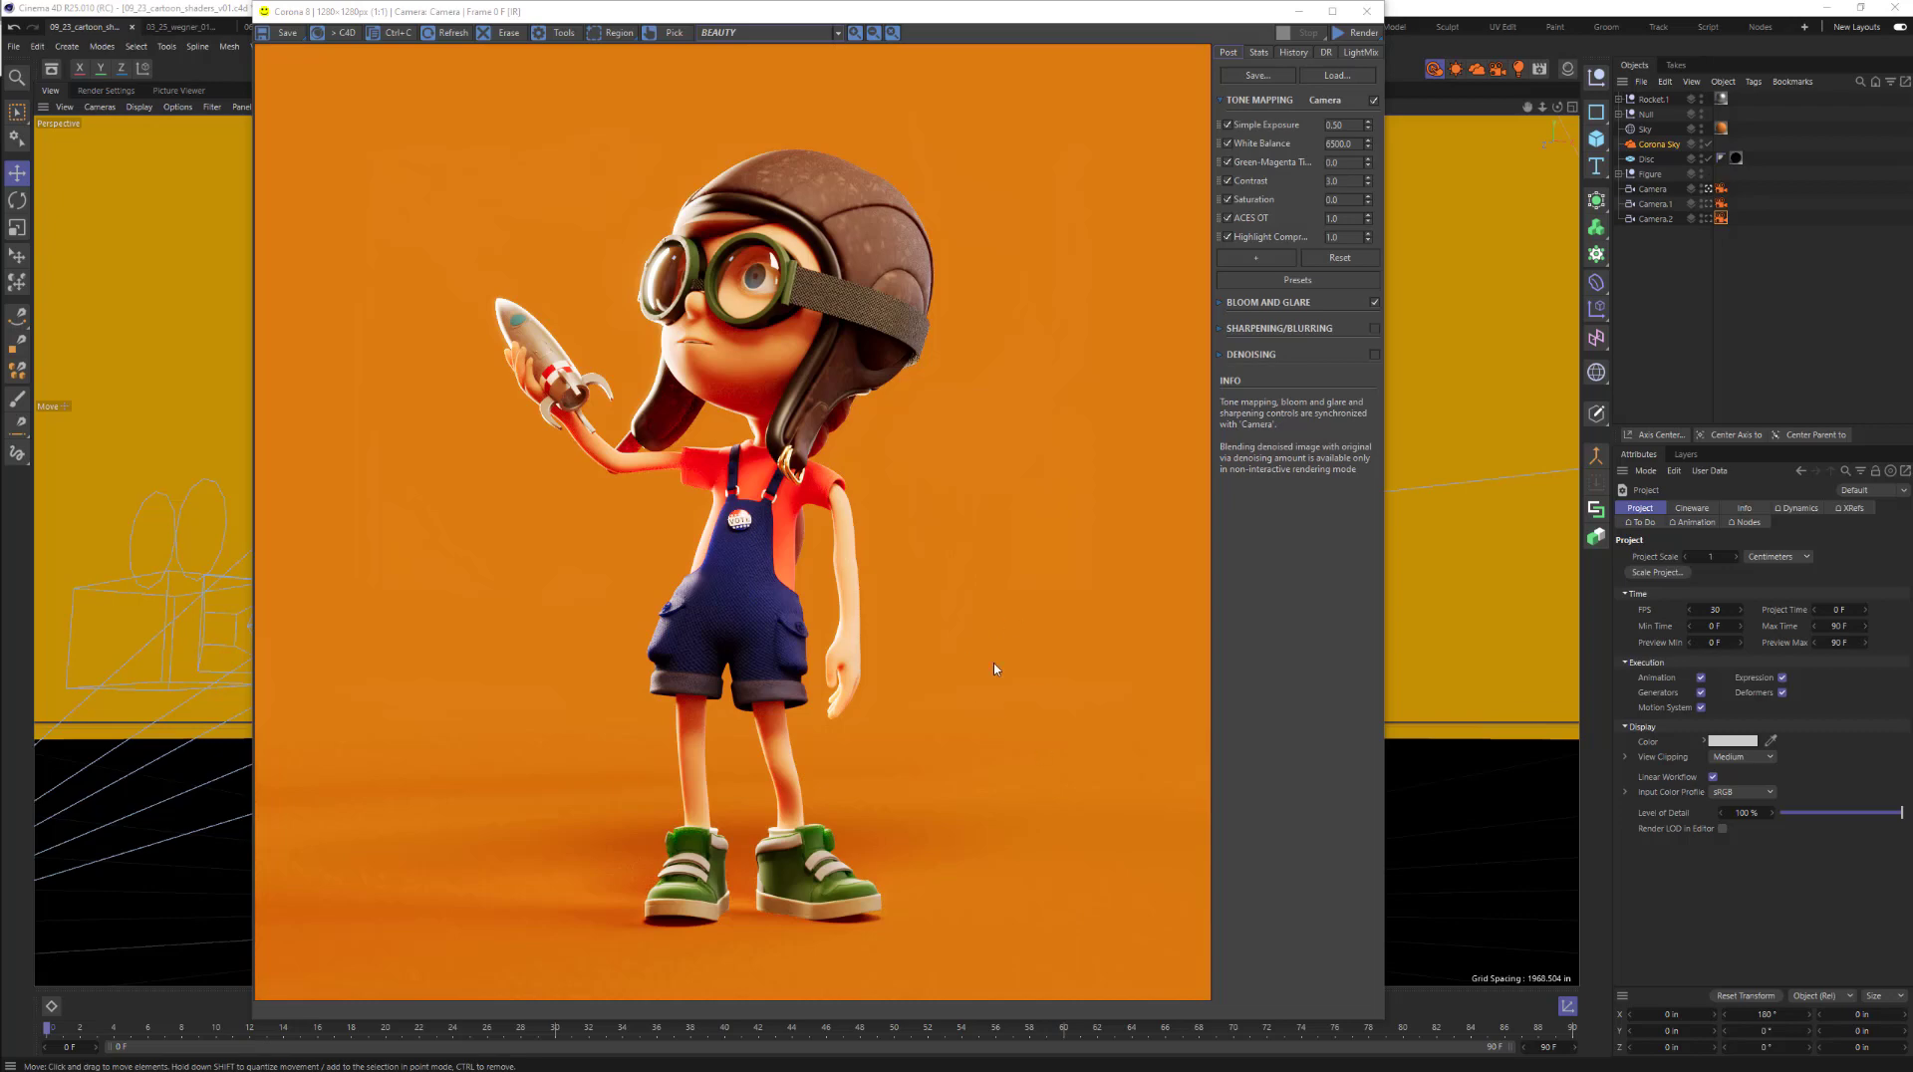
- Close the cartoon scene's render, switch to the 03_25_wegner_01 chair scene and preview it with interactive rendering
{"action": "left_click", "coordinate": [1366, 10]}
{"action": "left_click", "coordinate": [181, 27]}
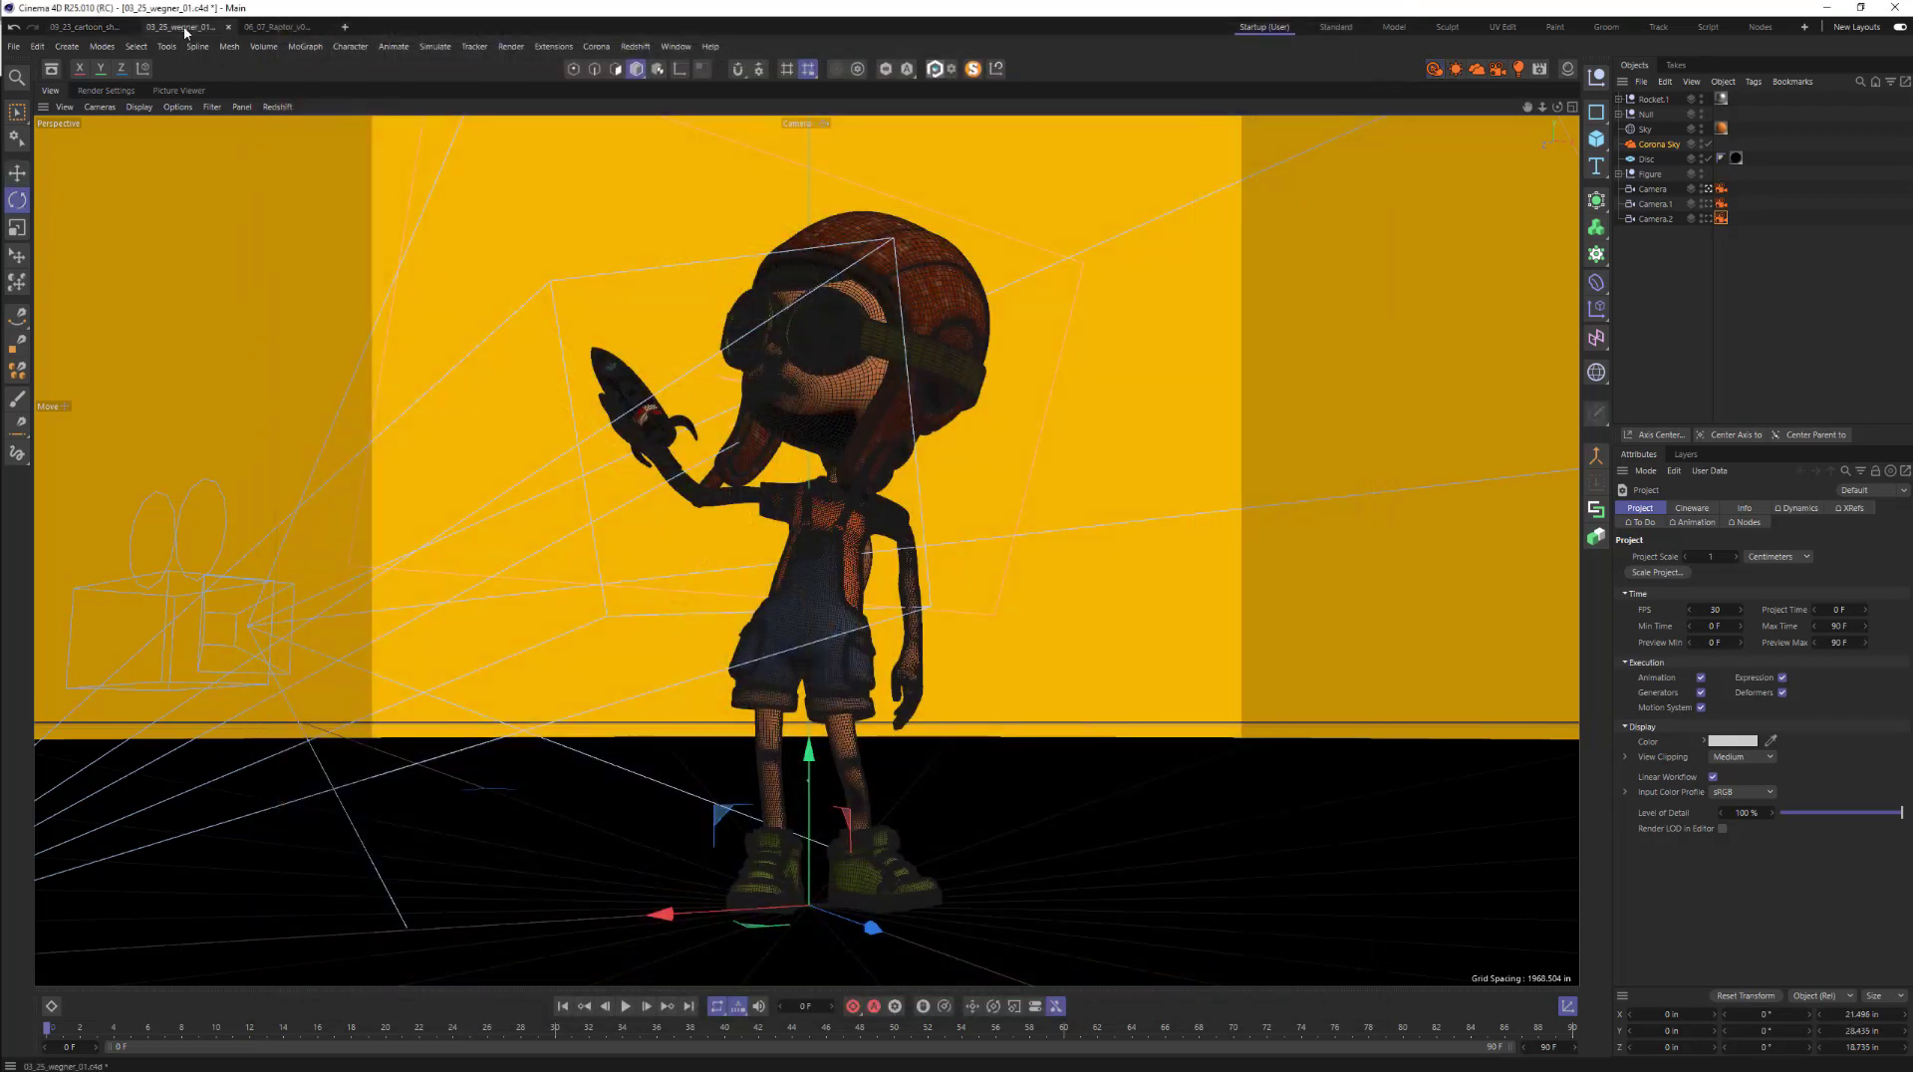
{"action": "left_click", "coordinate": [1432, 71]}
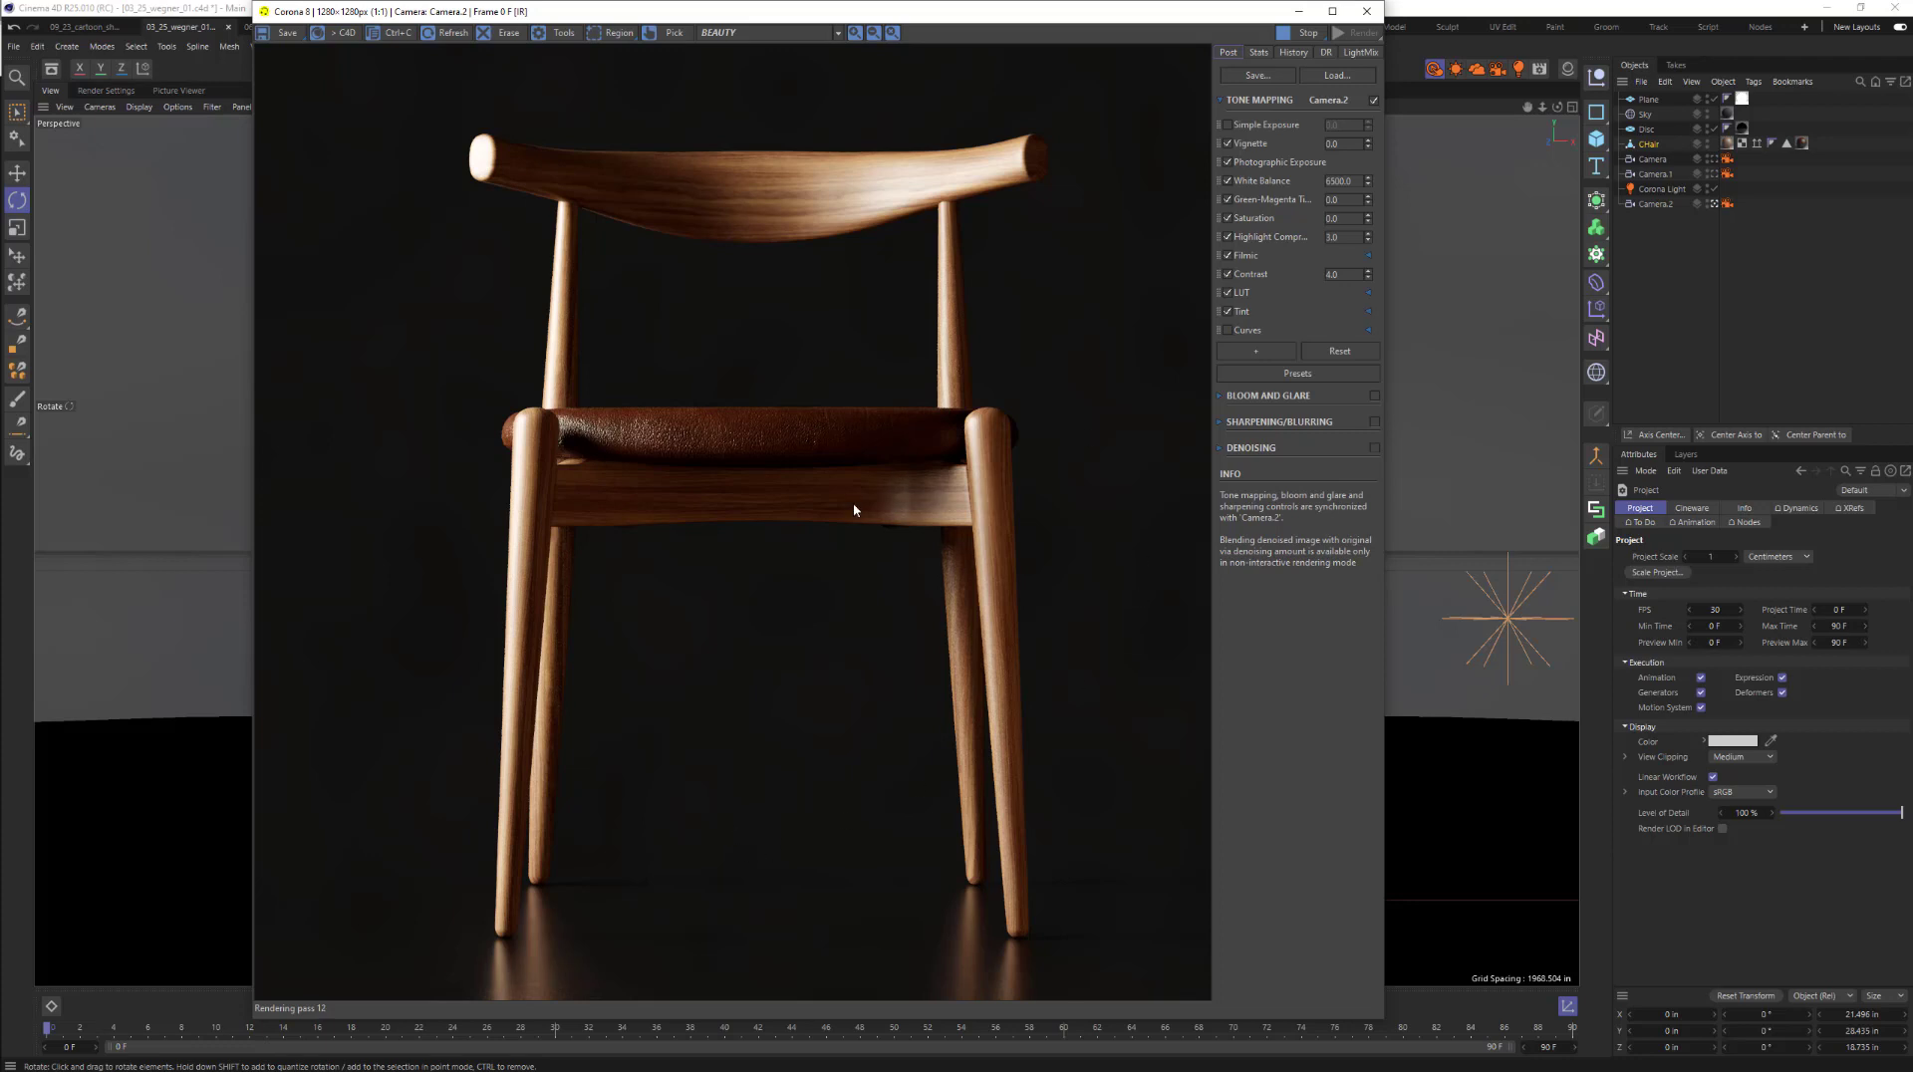
{"action": "left_click", "coordinate": [1307, 34]}
{"action": "left_click", "coordinate": [1365, 11]}
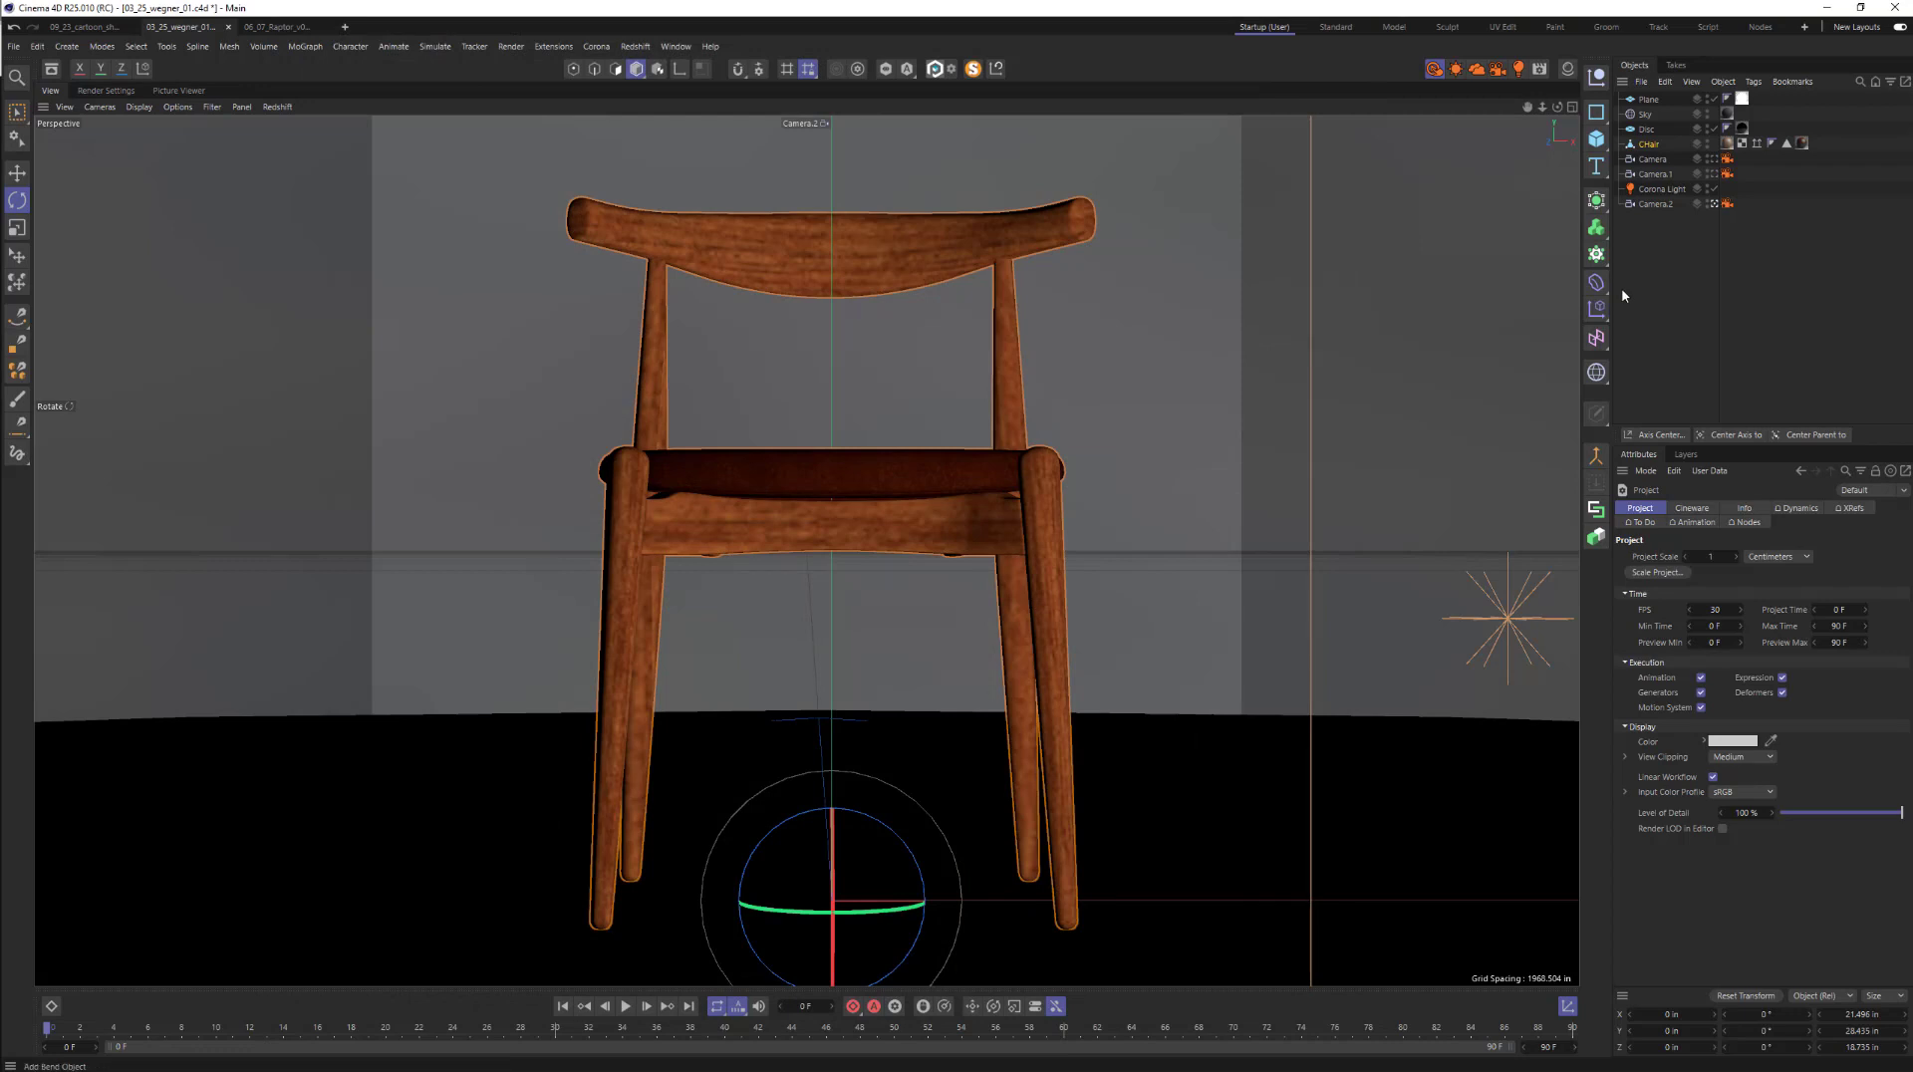
- Delete the existing Sky and Disc objects and remove the unused Shadow Catcher and Sky materials
{"action": "left_click", "coordinate": [1645, 115]}
{"action": "left_click", "coordinate": [1647, 129], "text": "shift"}
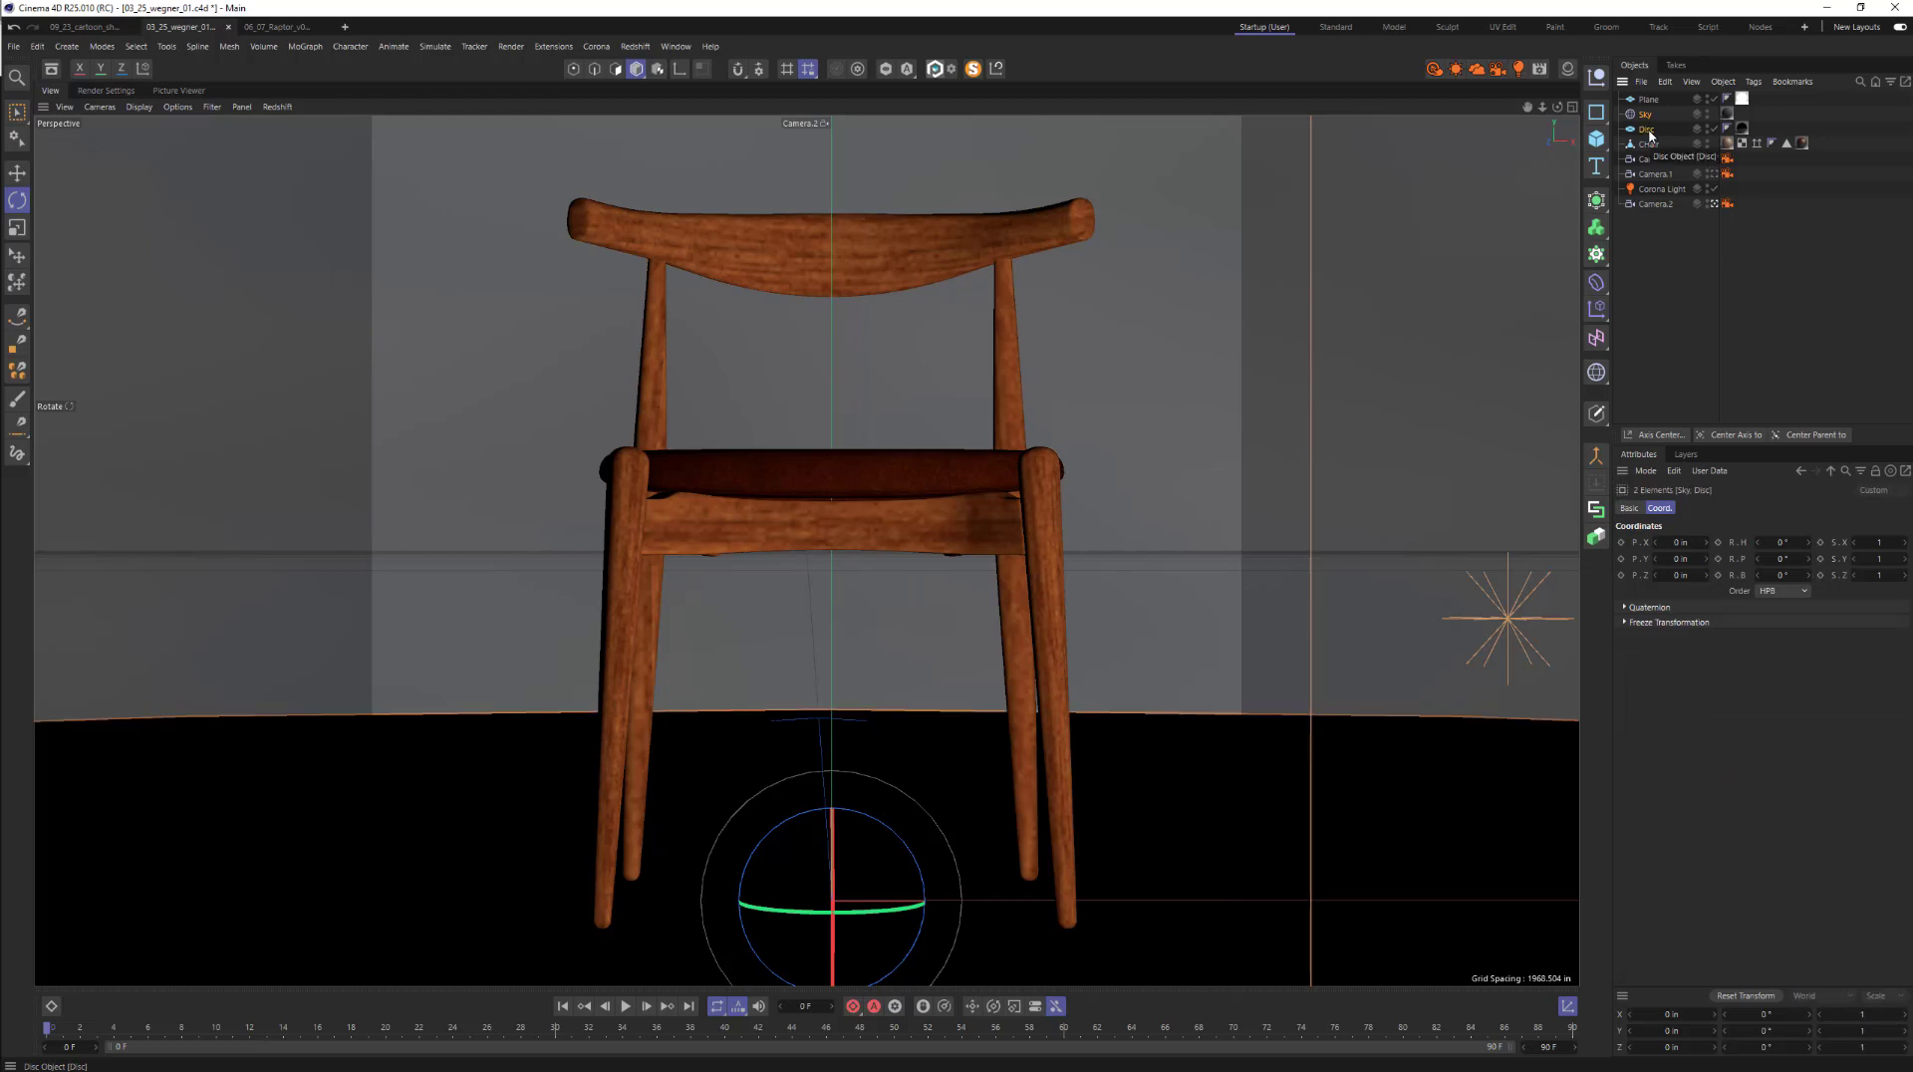
{"action": "key", "text": "Delete"}
{"action": "left_click", "coordinate": [1567, 69]}
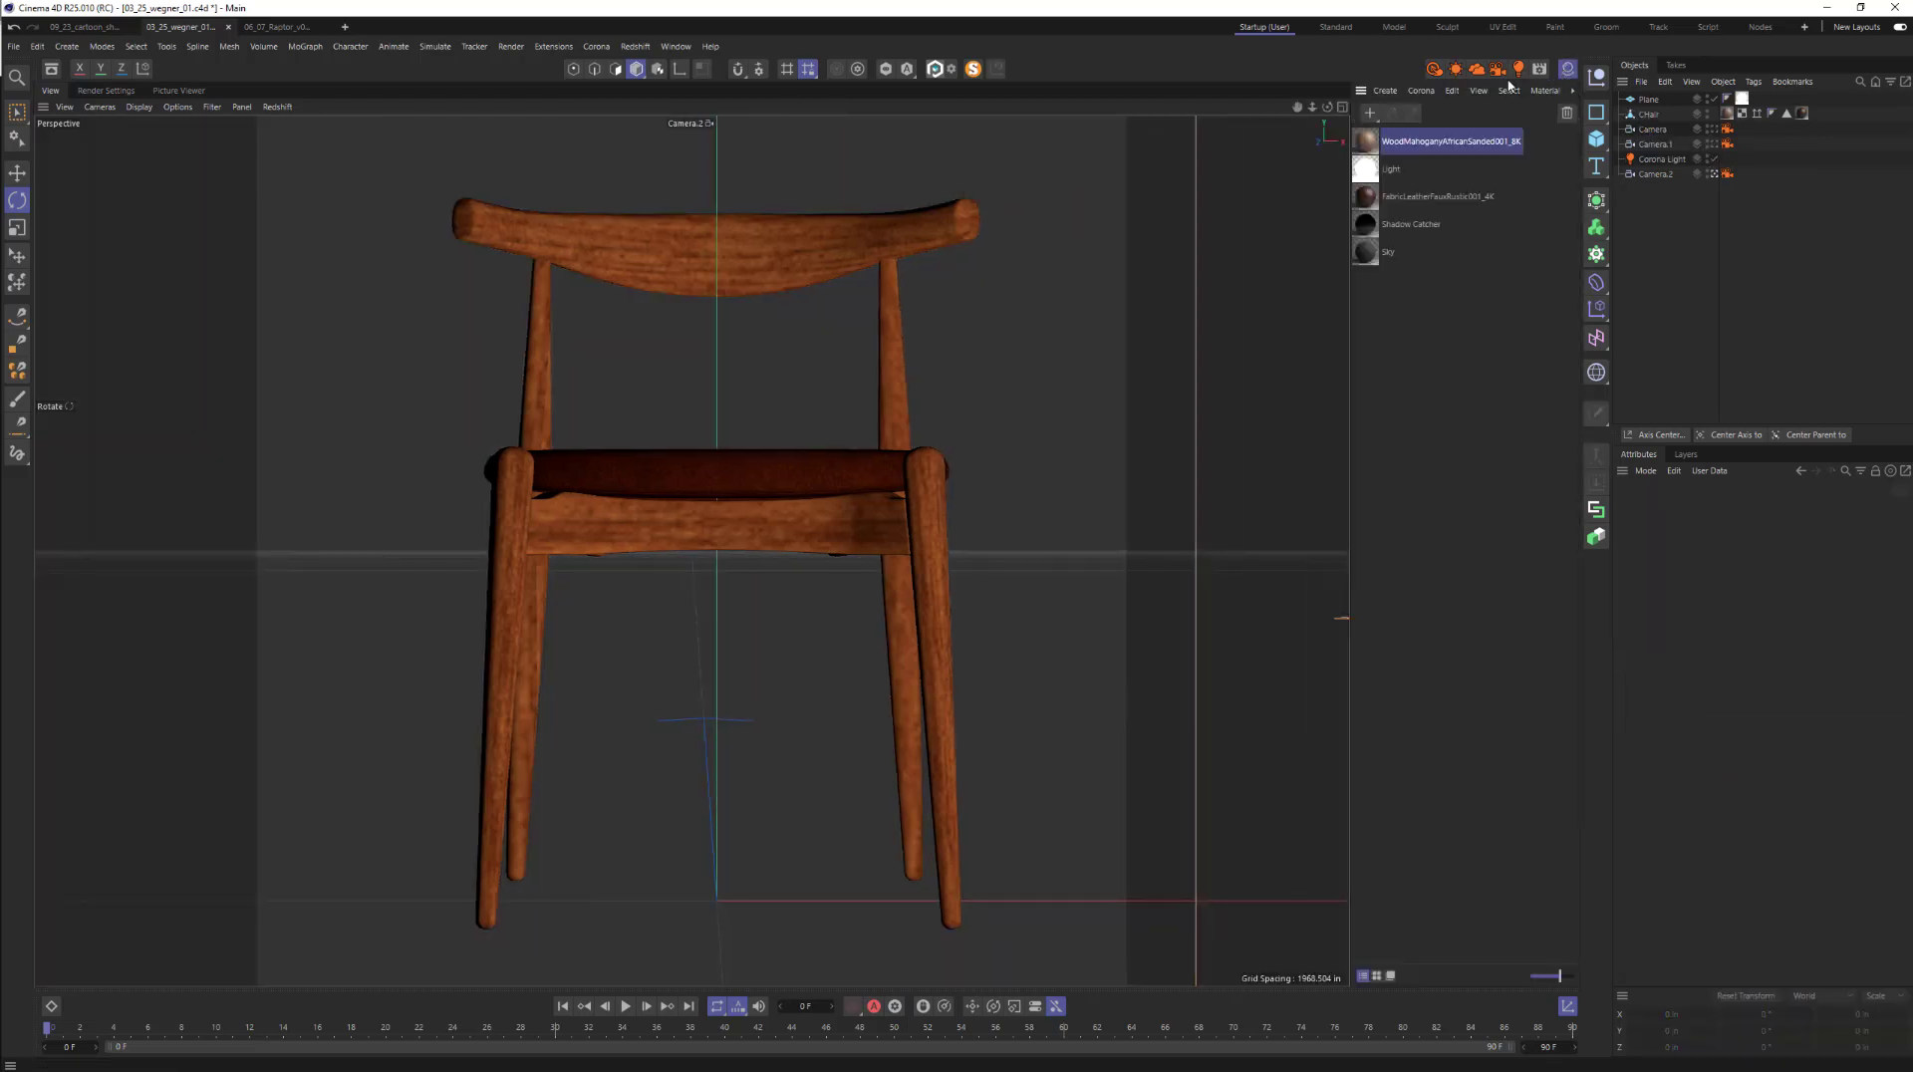
{"action": "left_click", "coordinate": [1451, 91]}
{"action": "left_click", "coordinate": [1467, 176]}
- Add a Disc primitive as the floor under the chair with an outer radius of 393.701 in
{"action": "left_click", "coordinate": [1596, 139]}
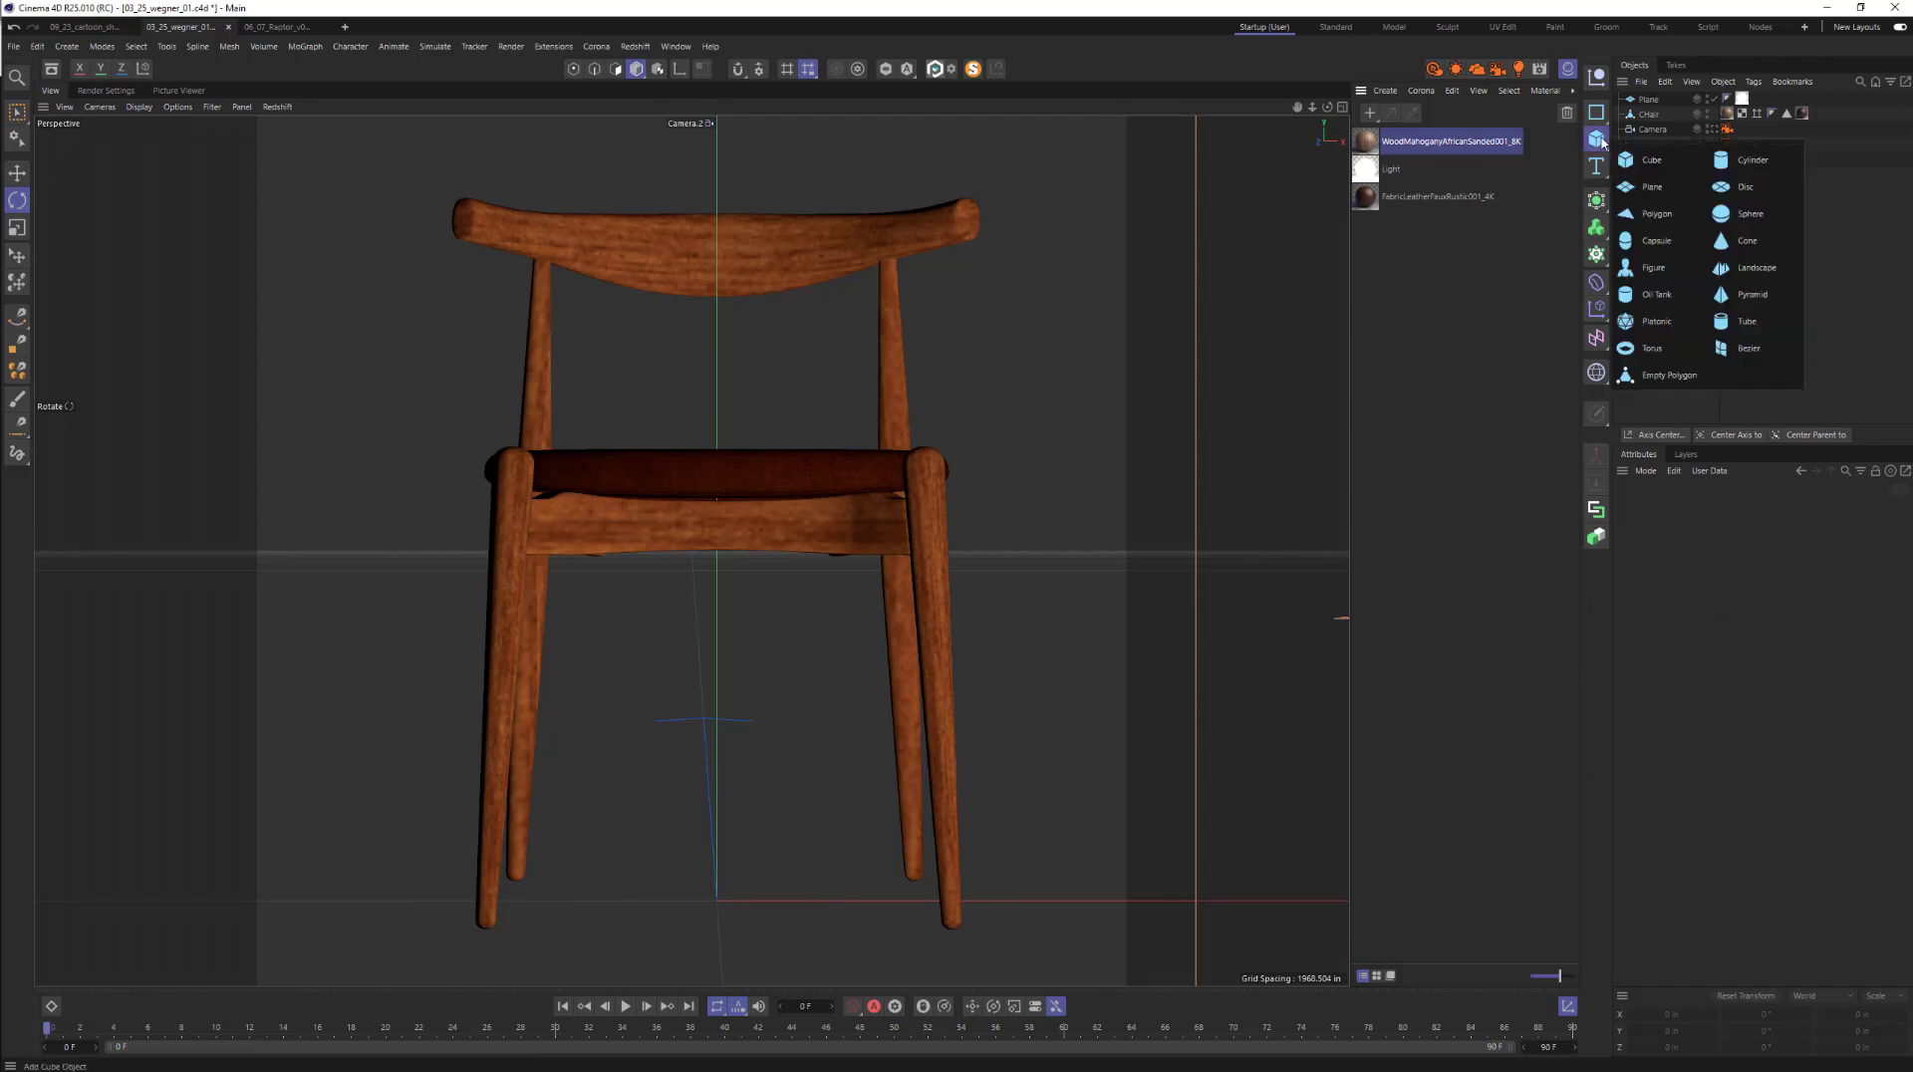
{"action": "left_click", "coordinate": [1742, 189]}
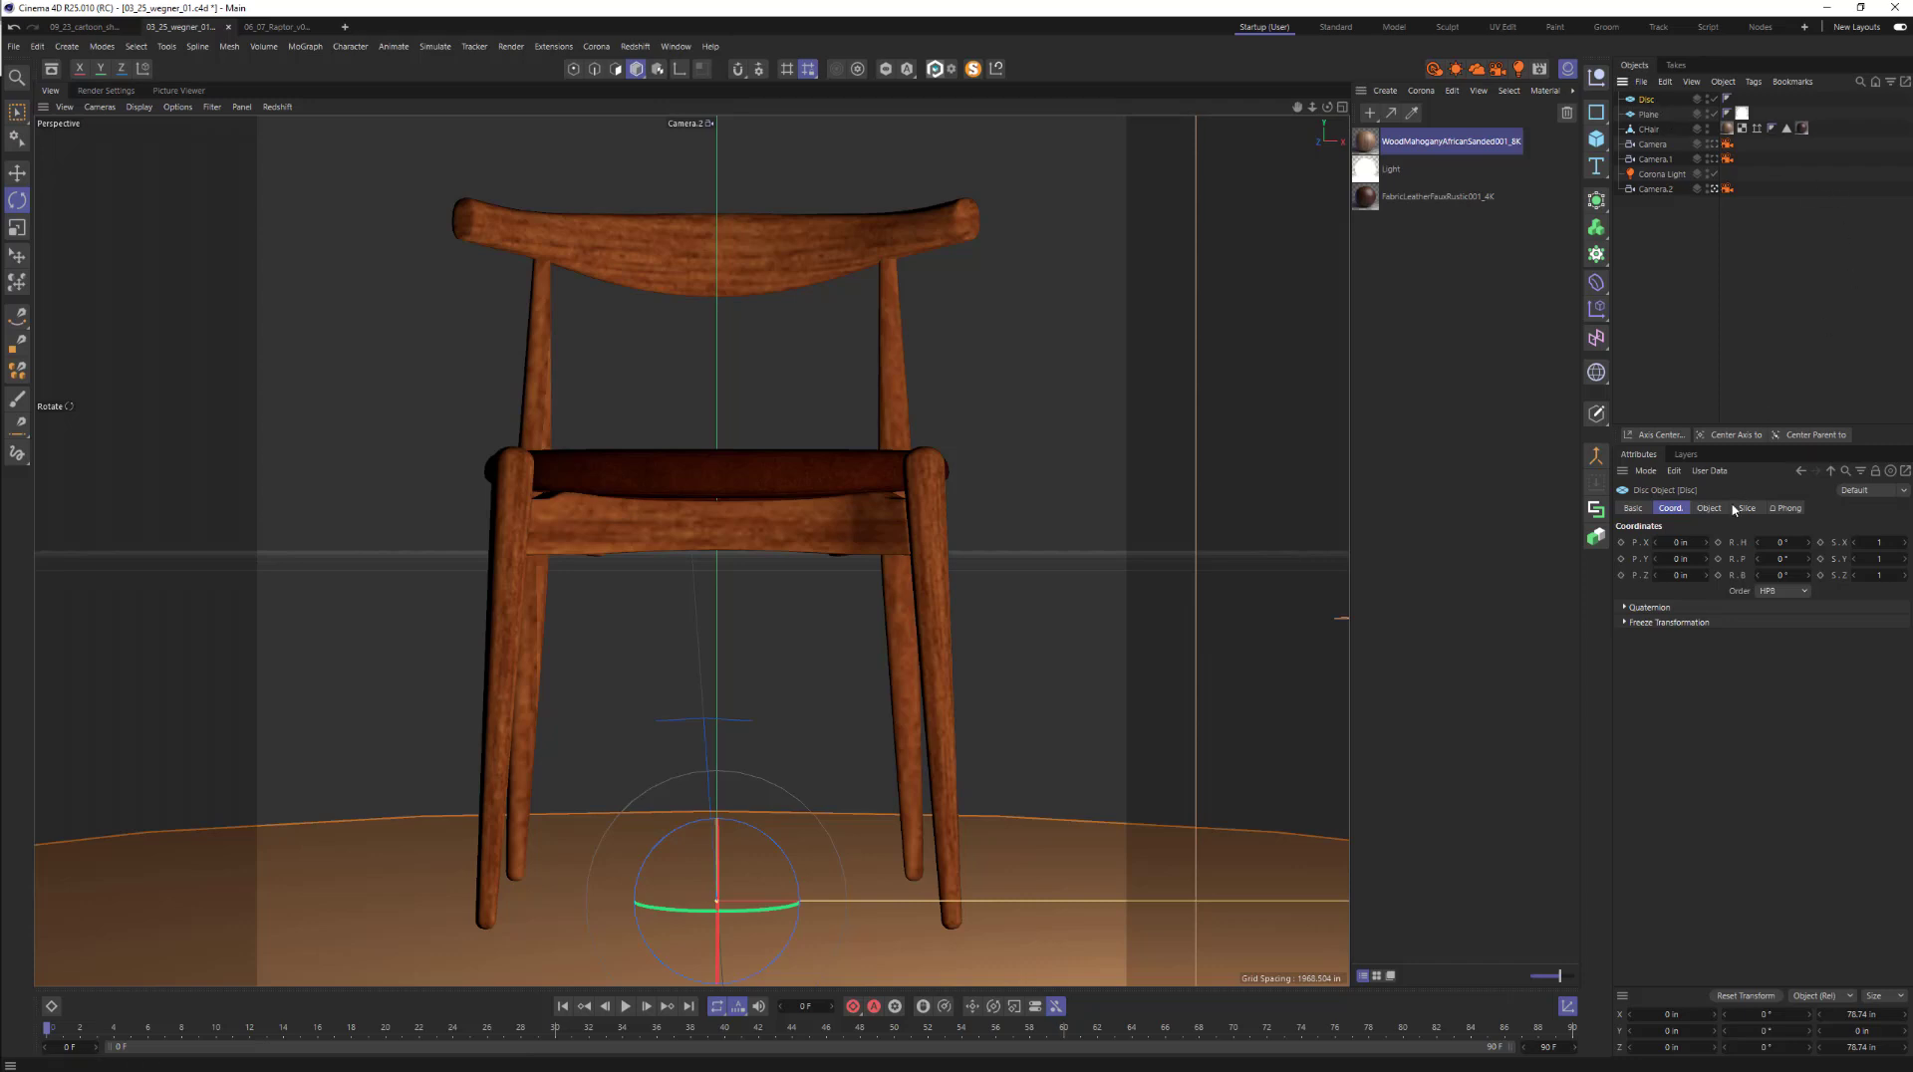
{"action": "left_click", "coordinate": [1710, 508]}
{"action": "left_click_drag", "start_coordinate": [1785, 561], "coordinate": [1912, 564]}
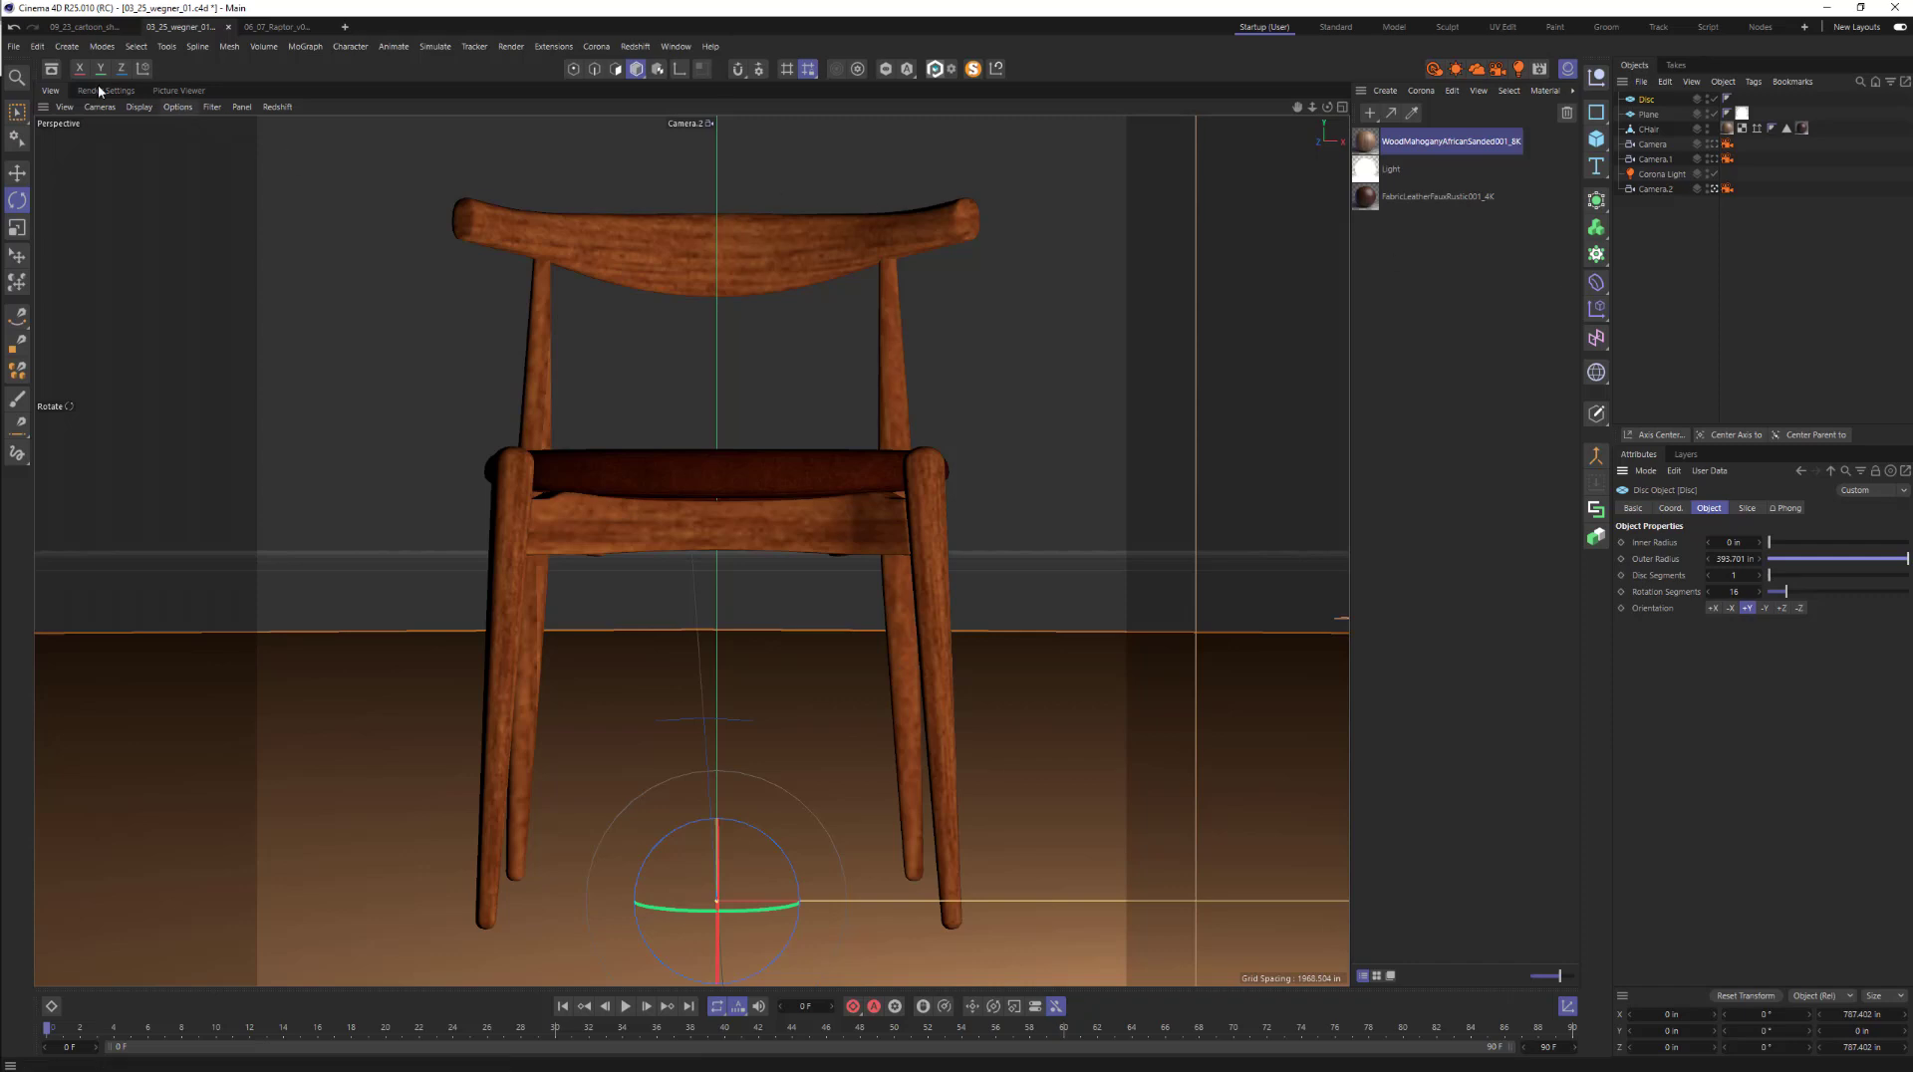
- Add a Sky environment object to the scene
{"action": "left_click", "coordinate": [67, 46]}
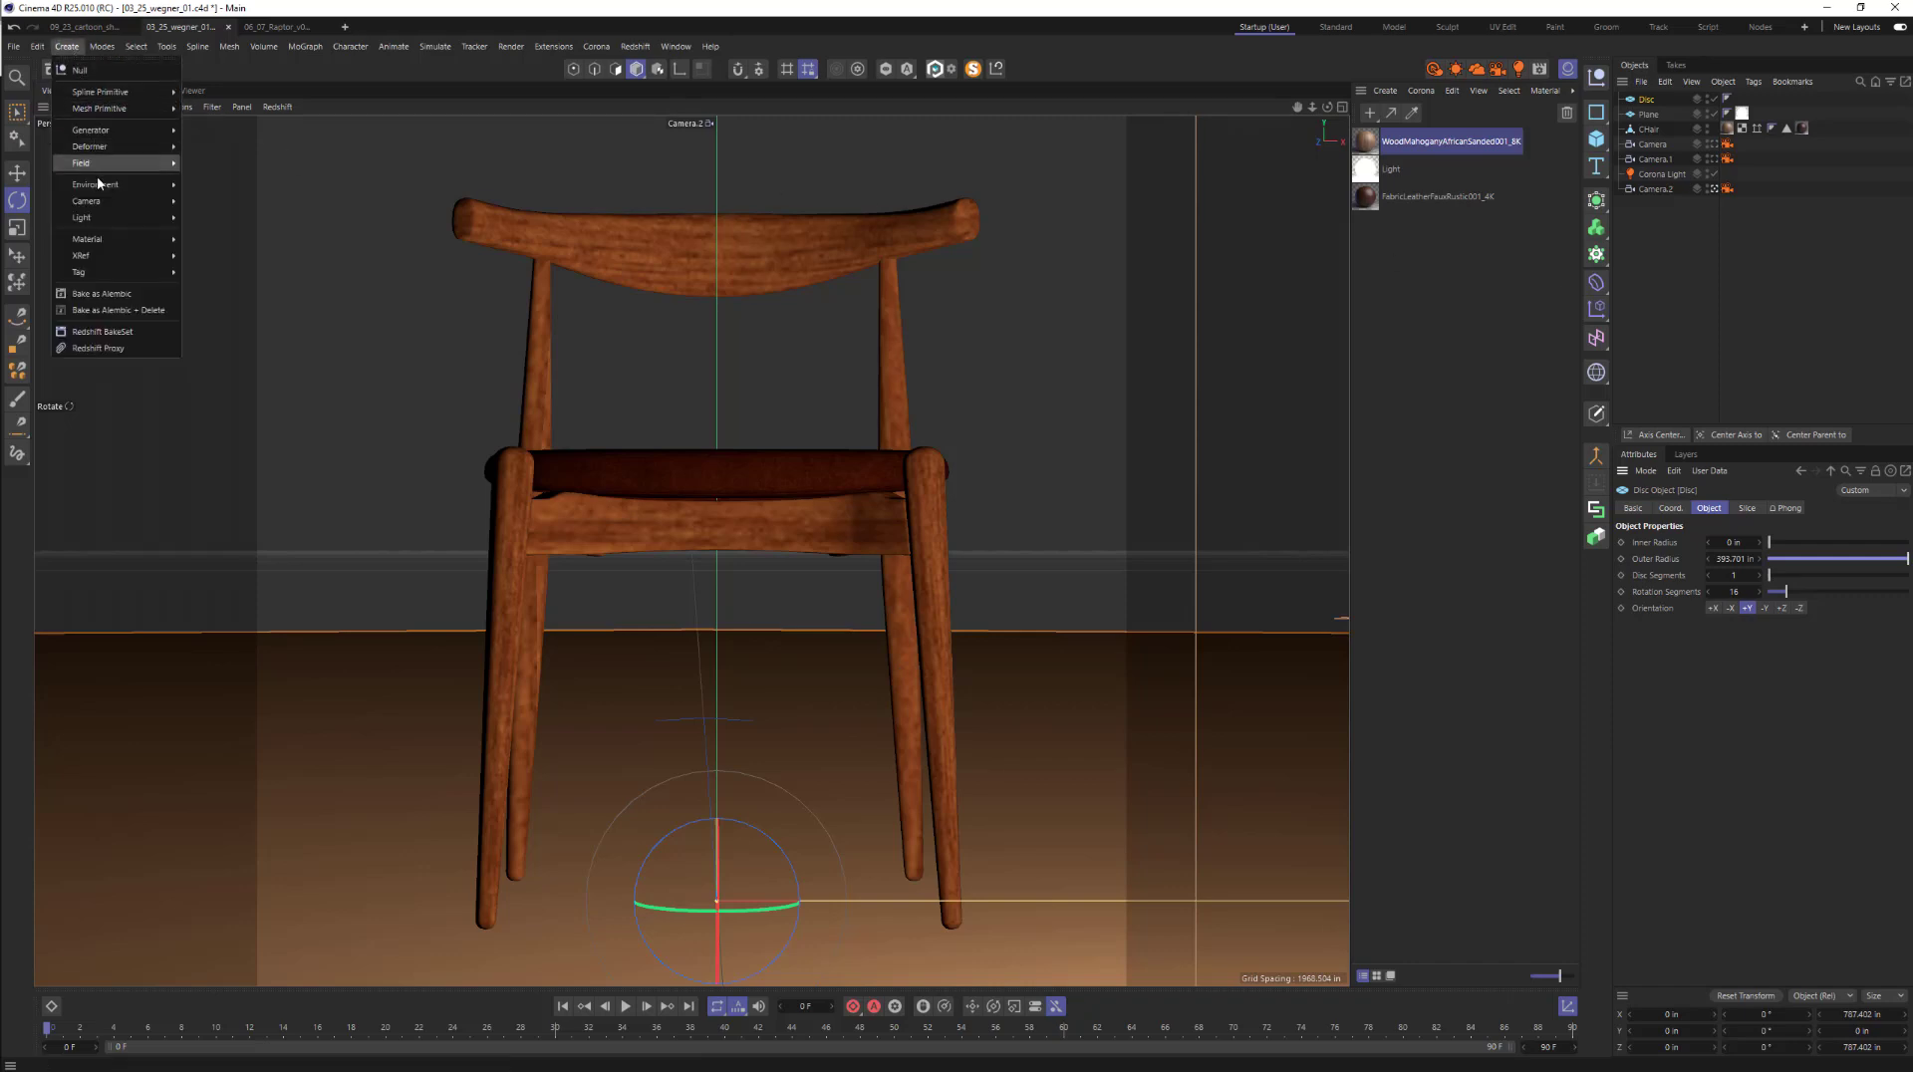
{"action": "mouse_move", "coordinate": [99, 188]}
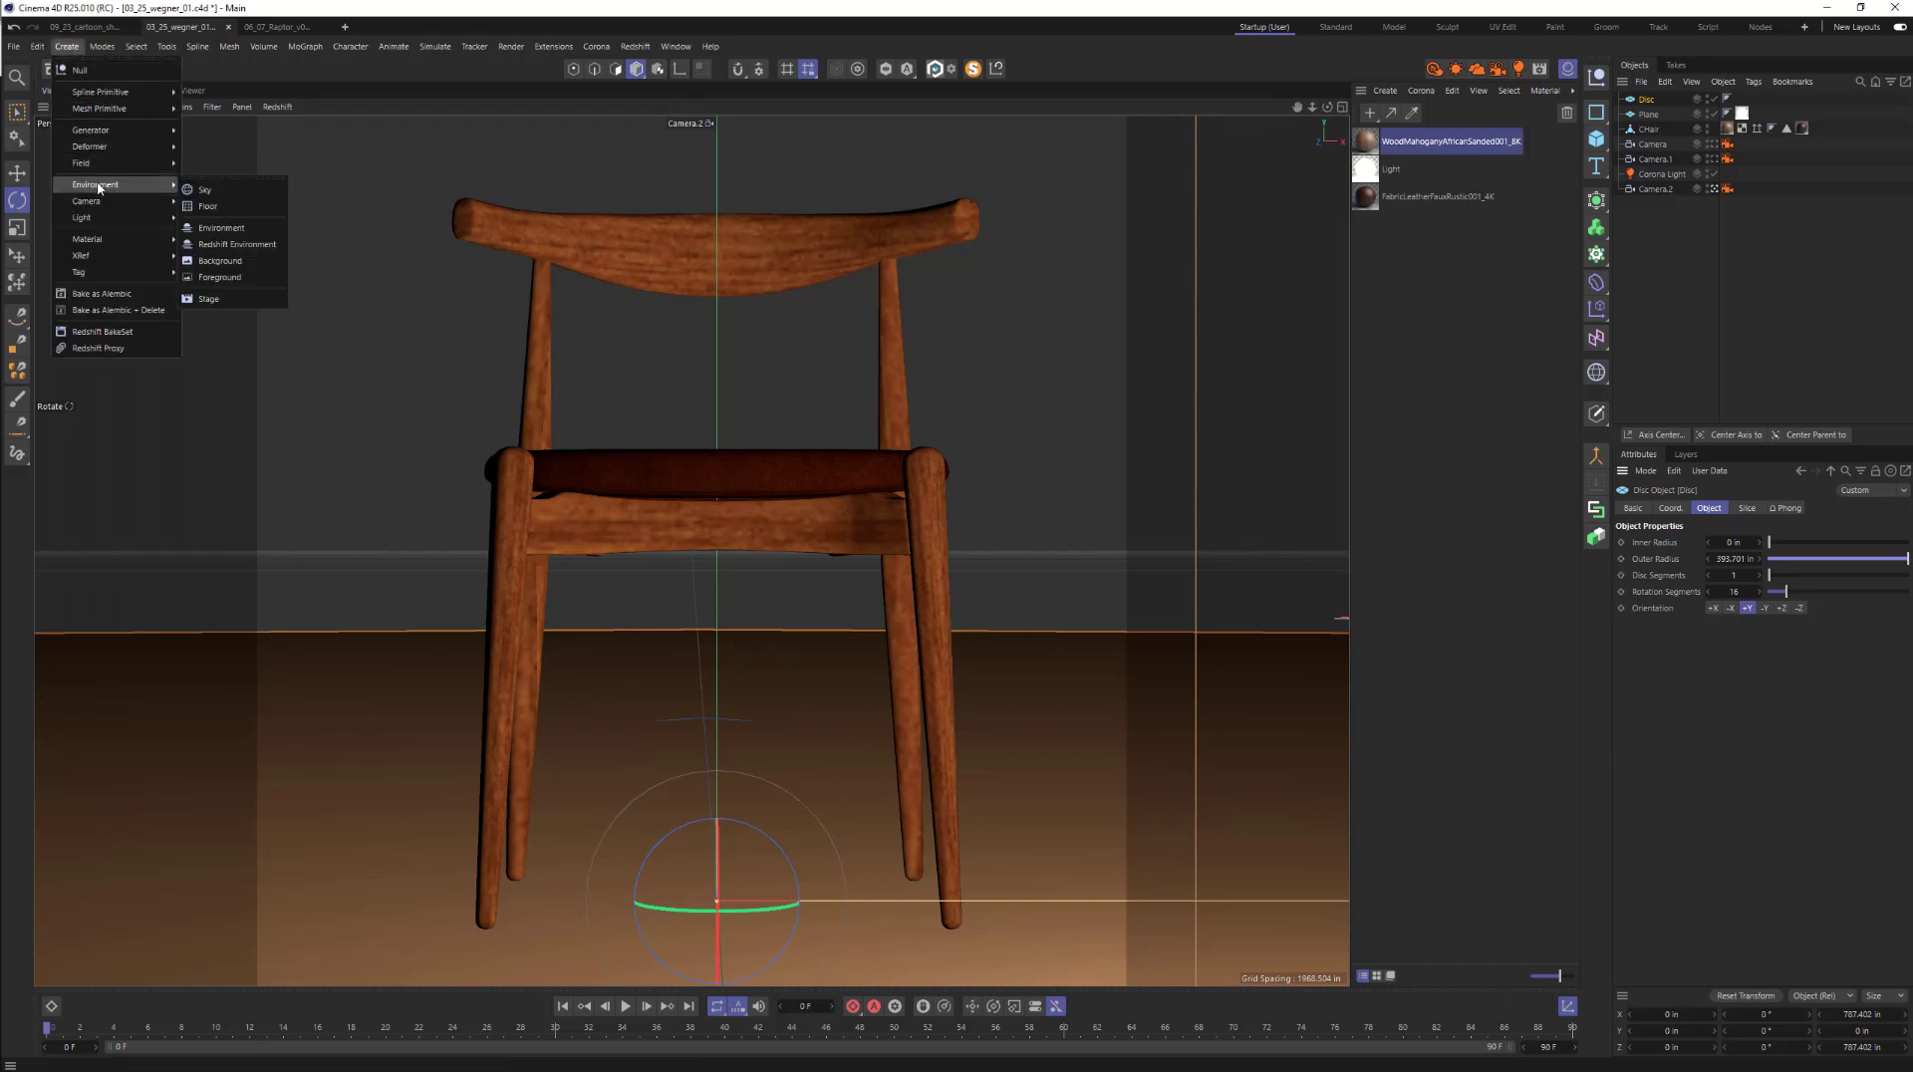
{"action": "left_click", "coordinate": [242, 192]}
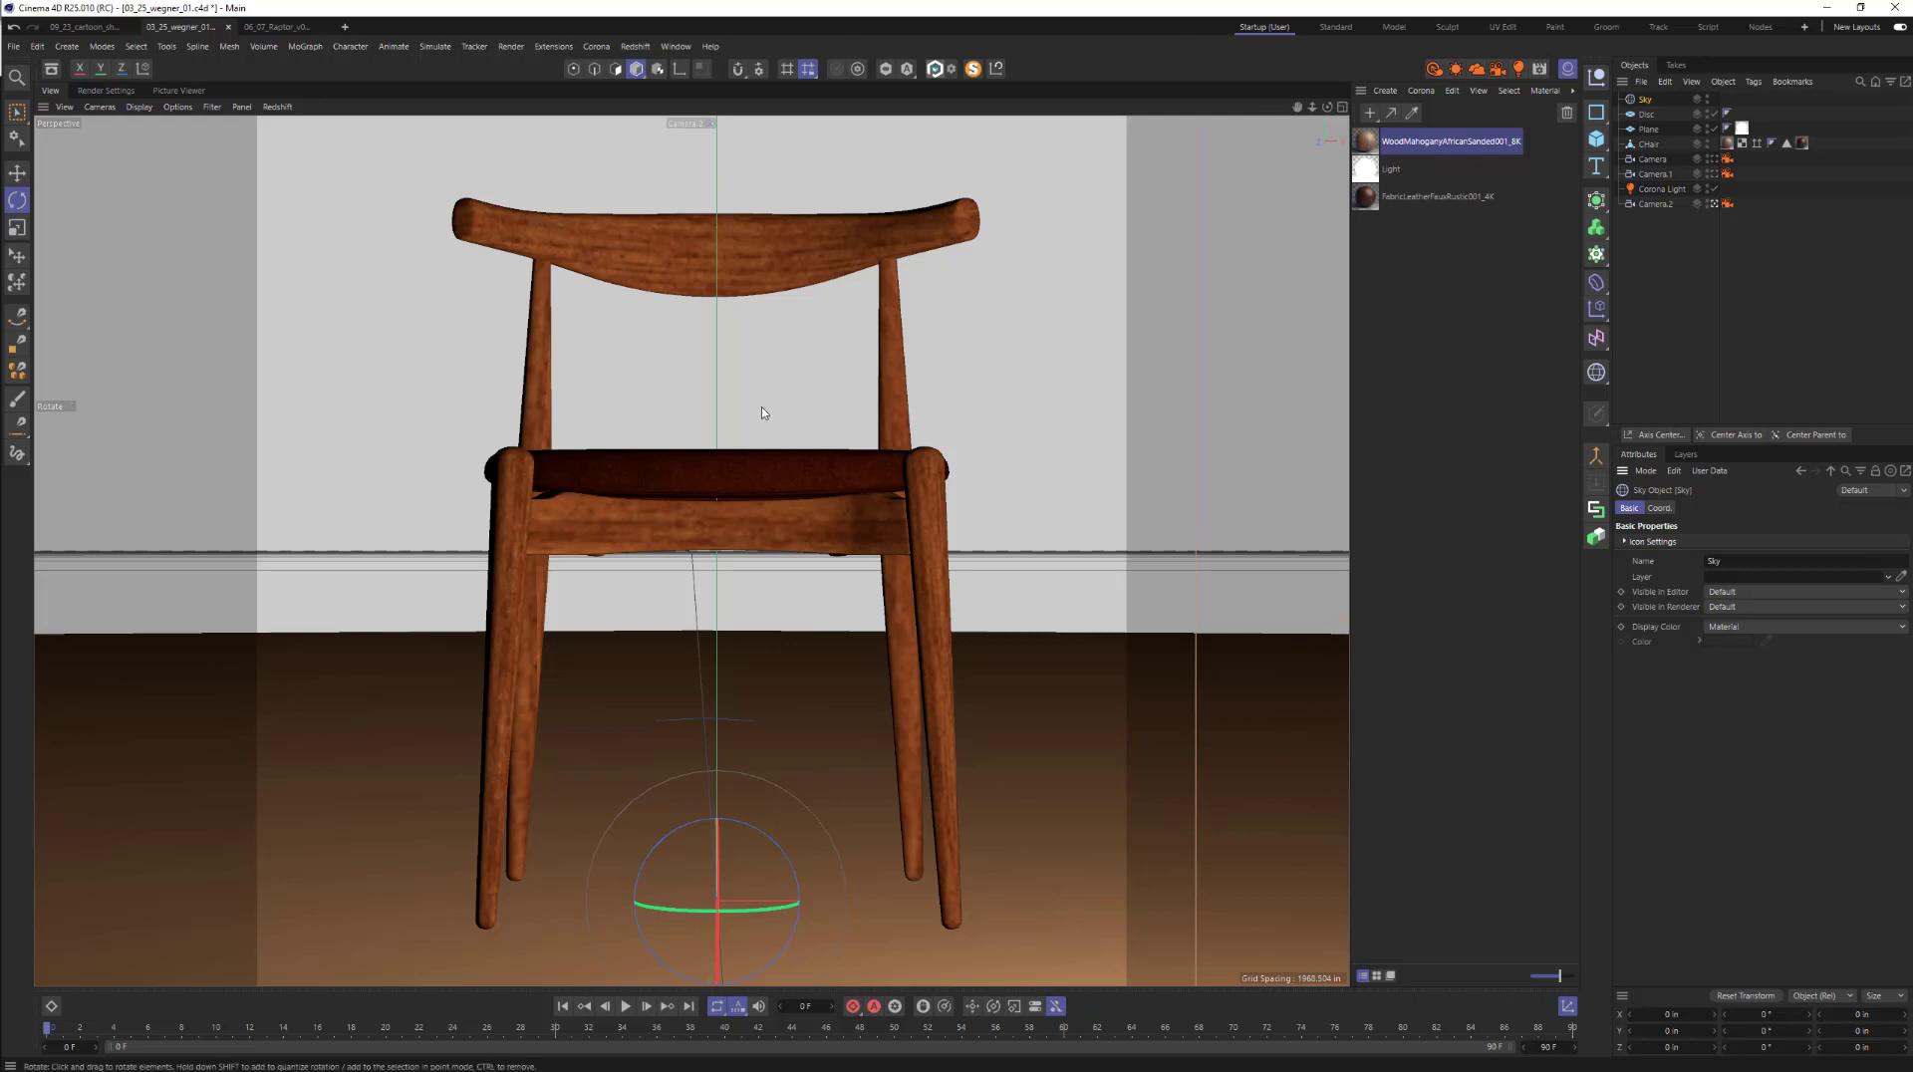
- Preview the chair on the new disc and sky with interactive rendering, then stop and close the render
{"action": "left_click", "coordinate": [1437, 73]}
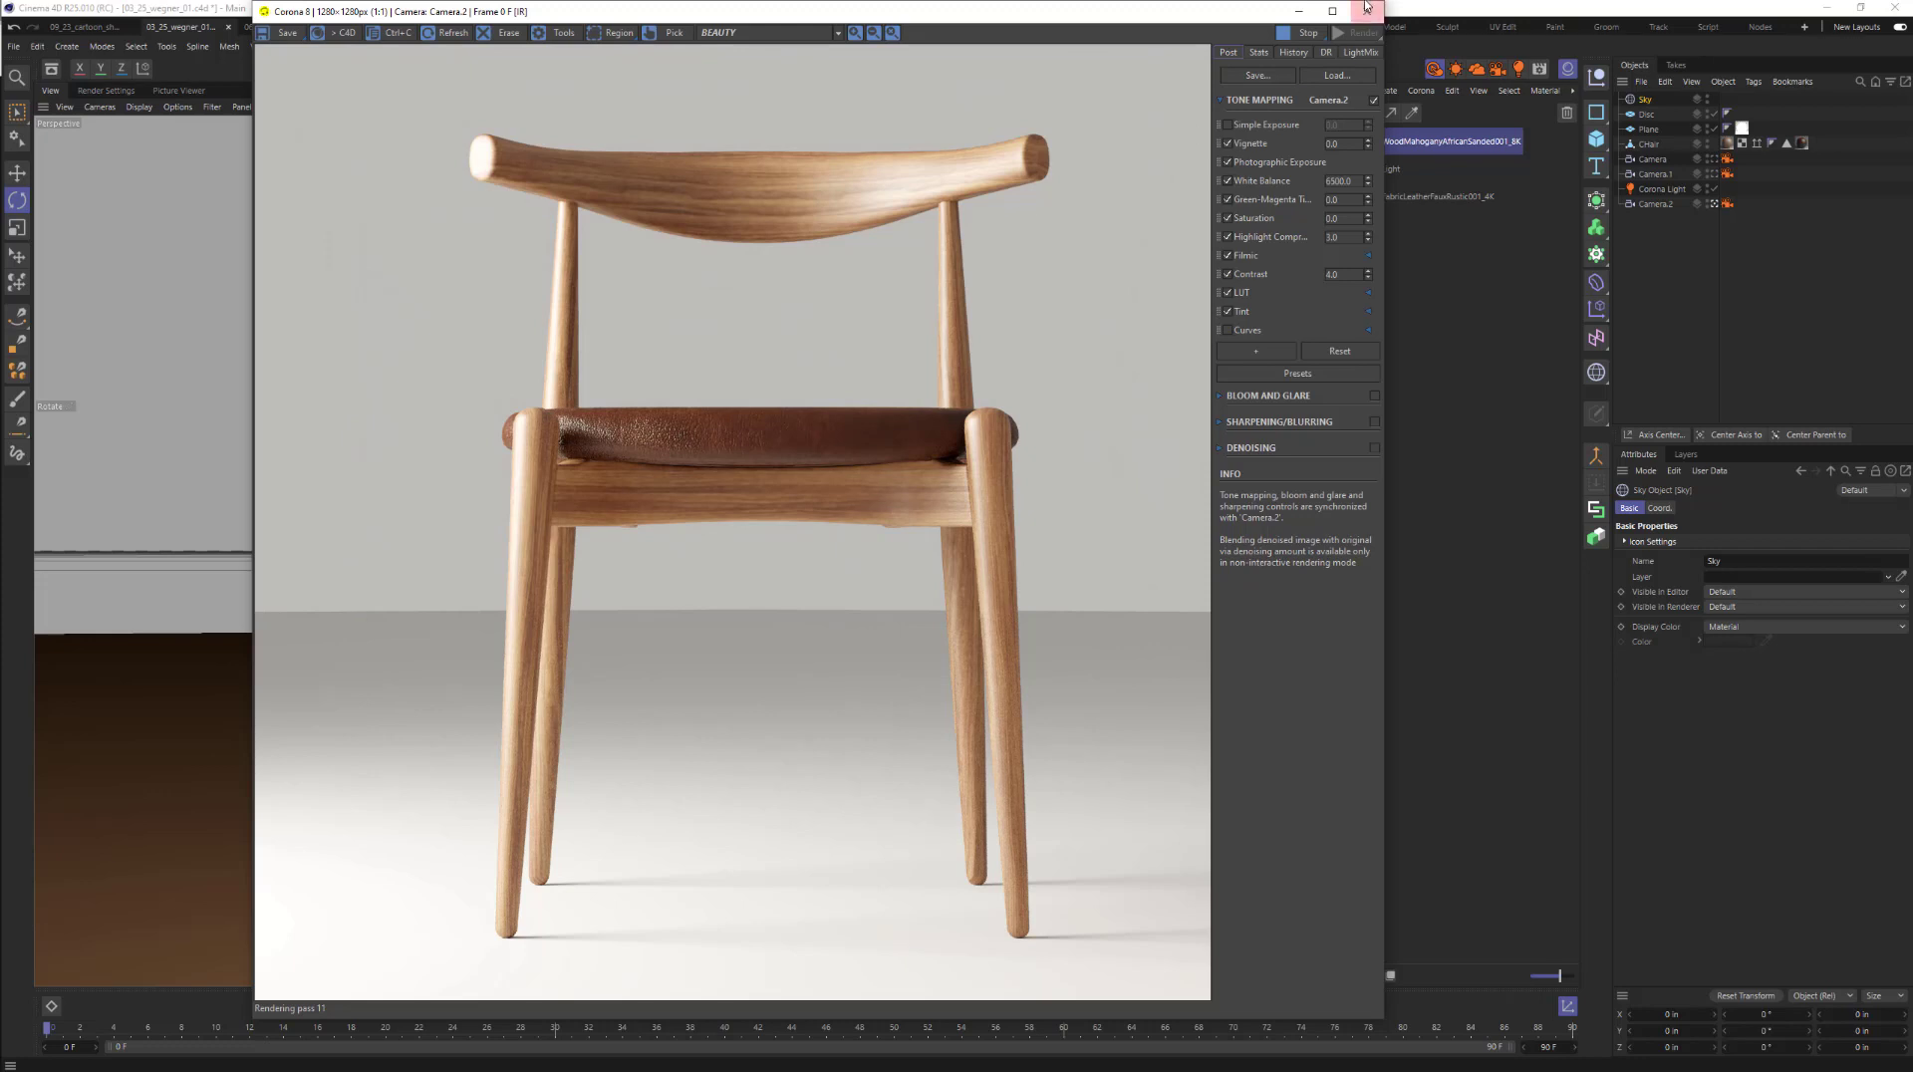
{"action": "left_click", "coordinate": [1301, 33]}
{"action": "left_click", "coordinate": [1366, 12]}
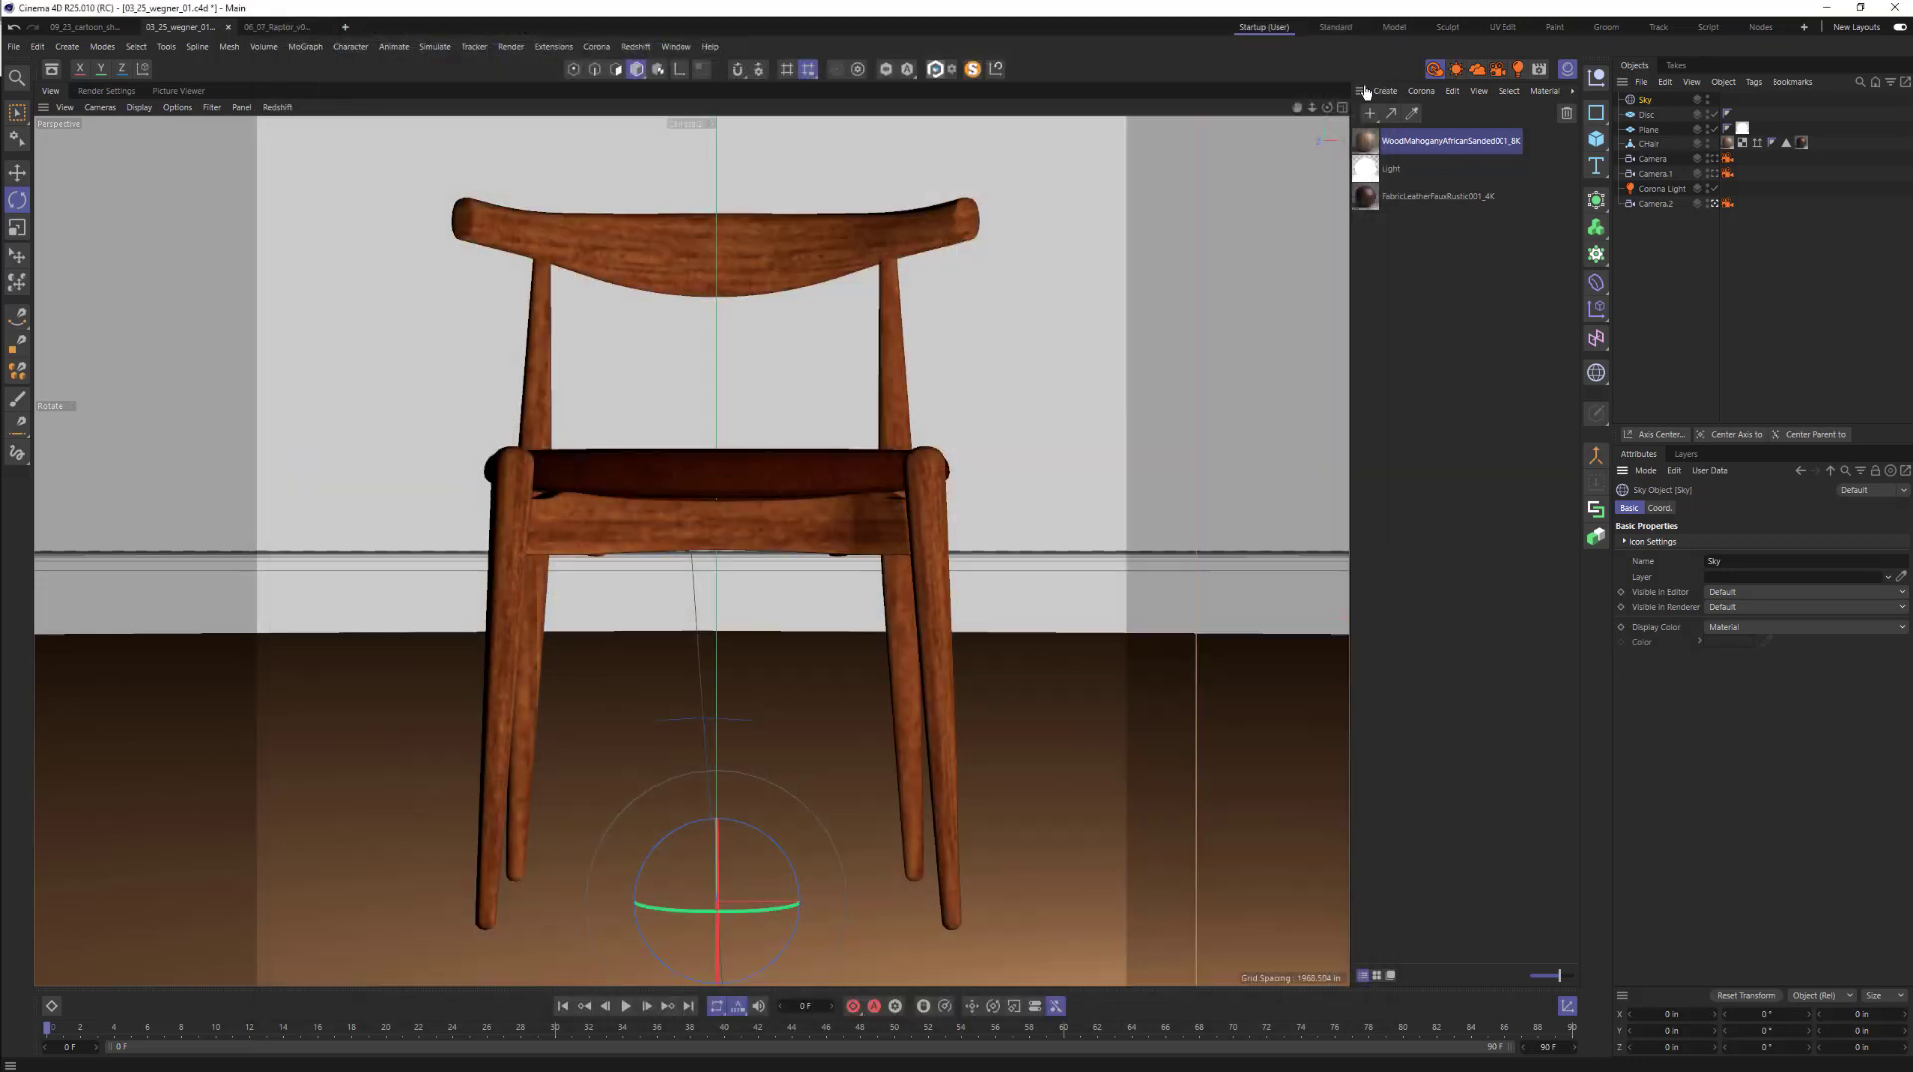
- Create a Corona Physical material and name it Sky
{"action": "left_click", "coordinate": [1422, 91]}
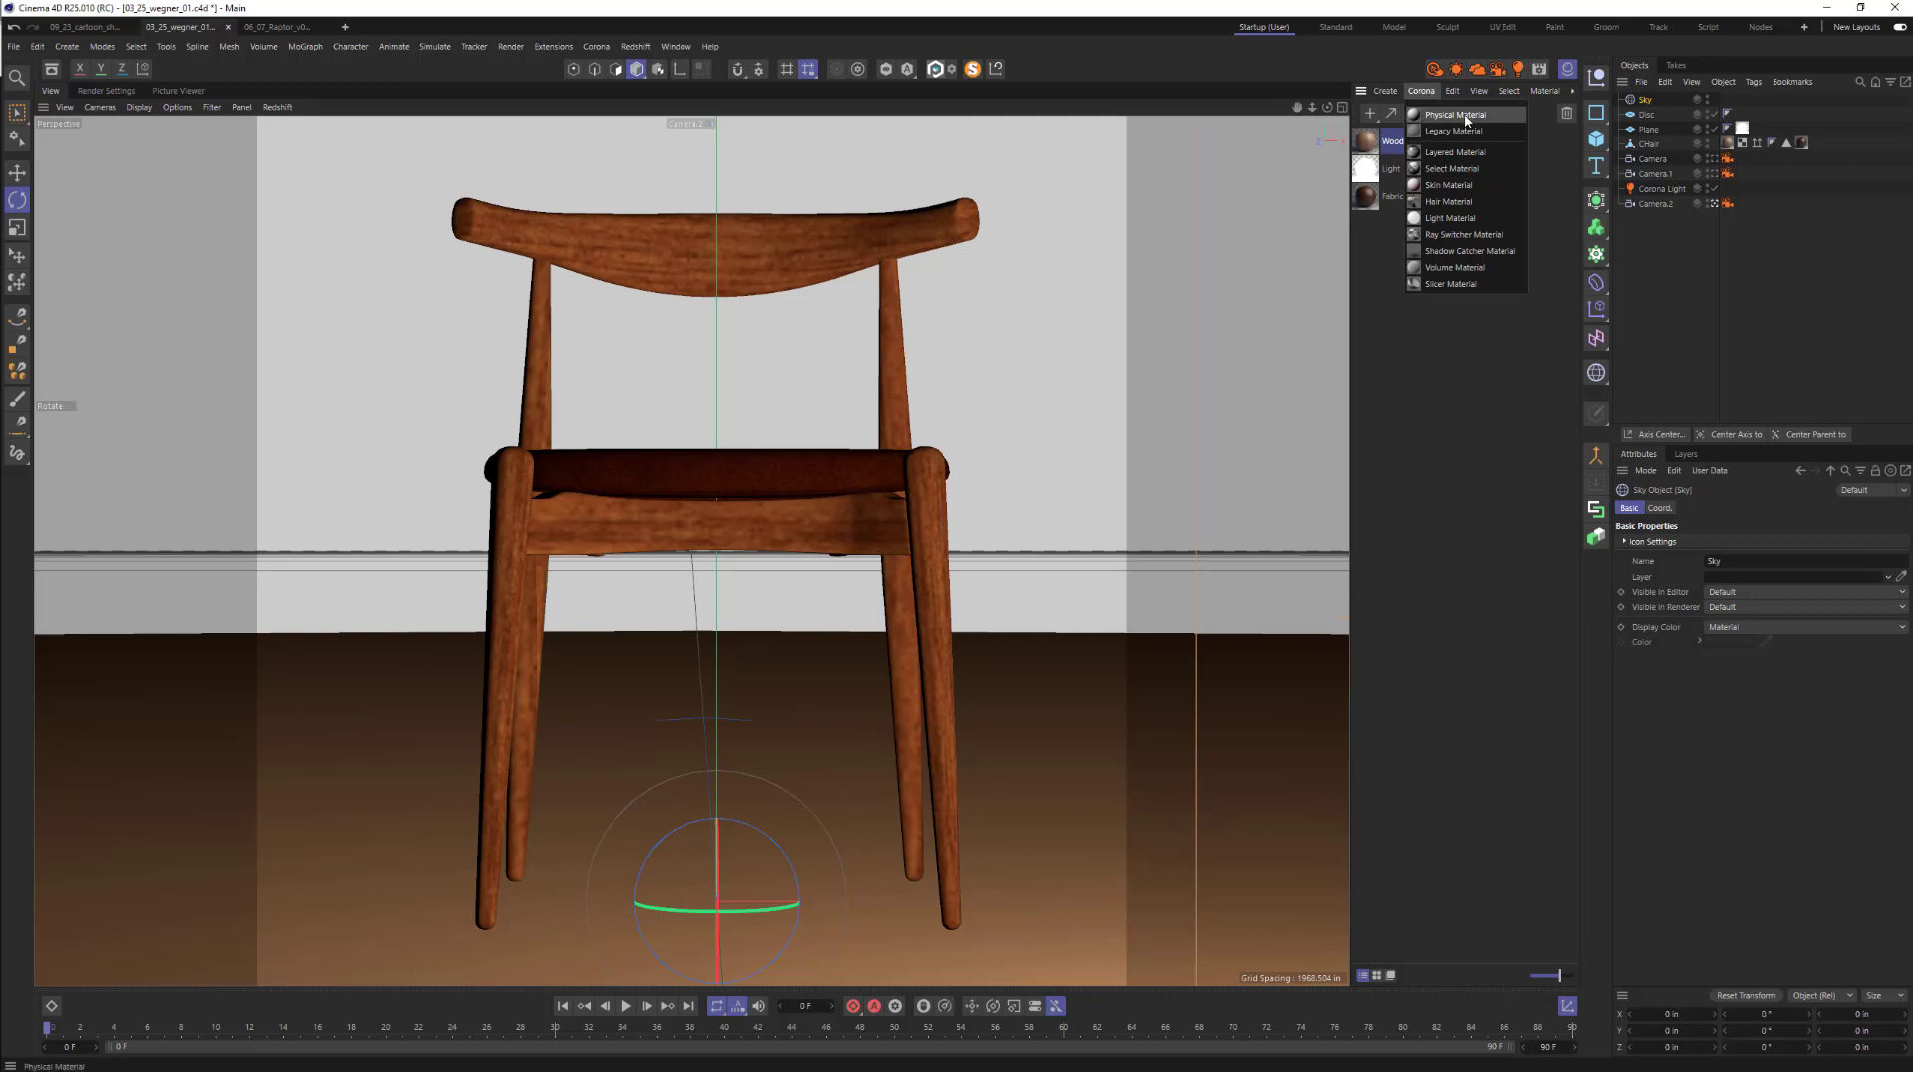
{"action": "left_click", "coordinate": [1465, 116]}
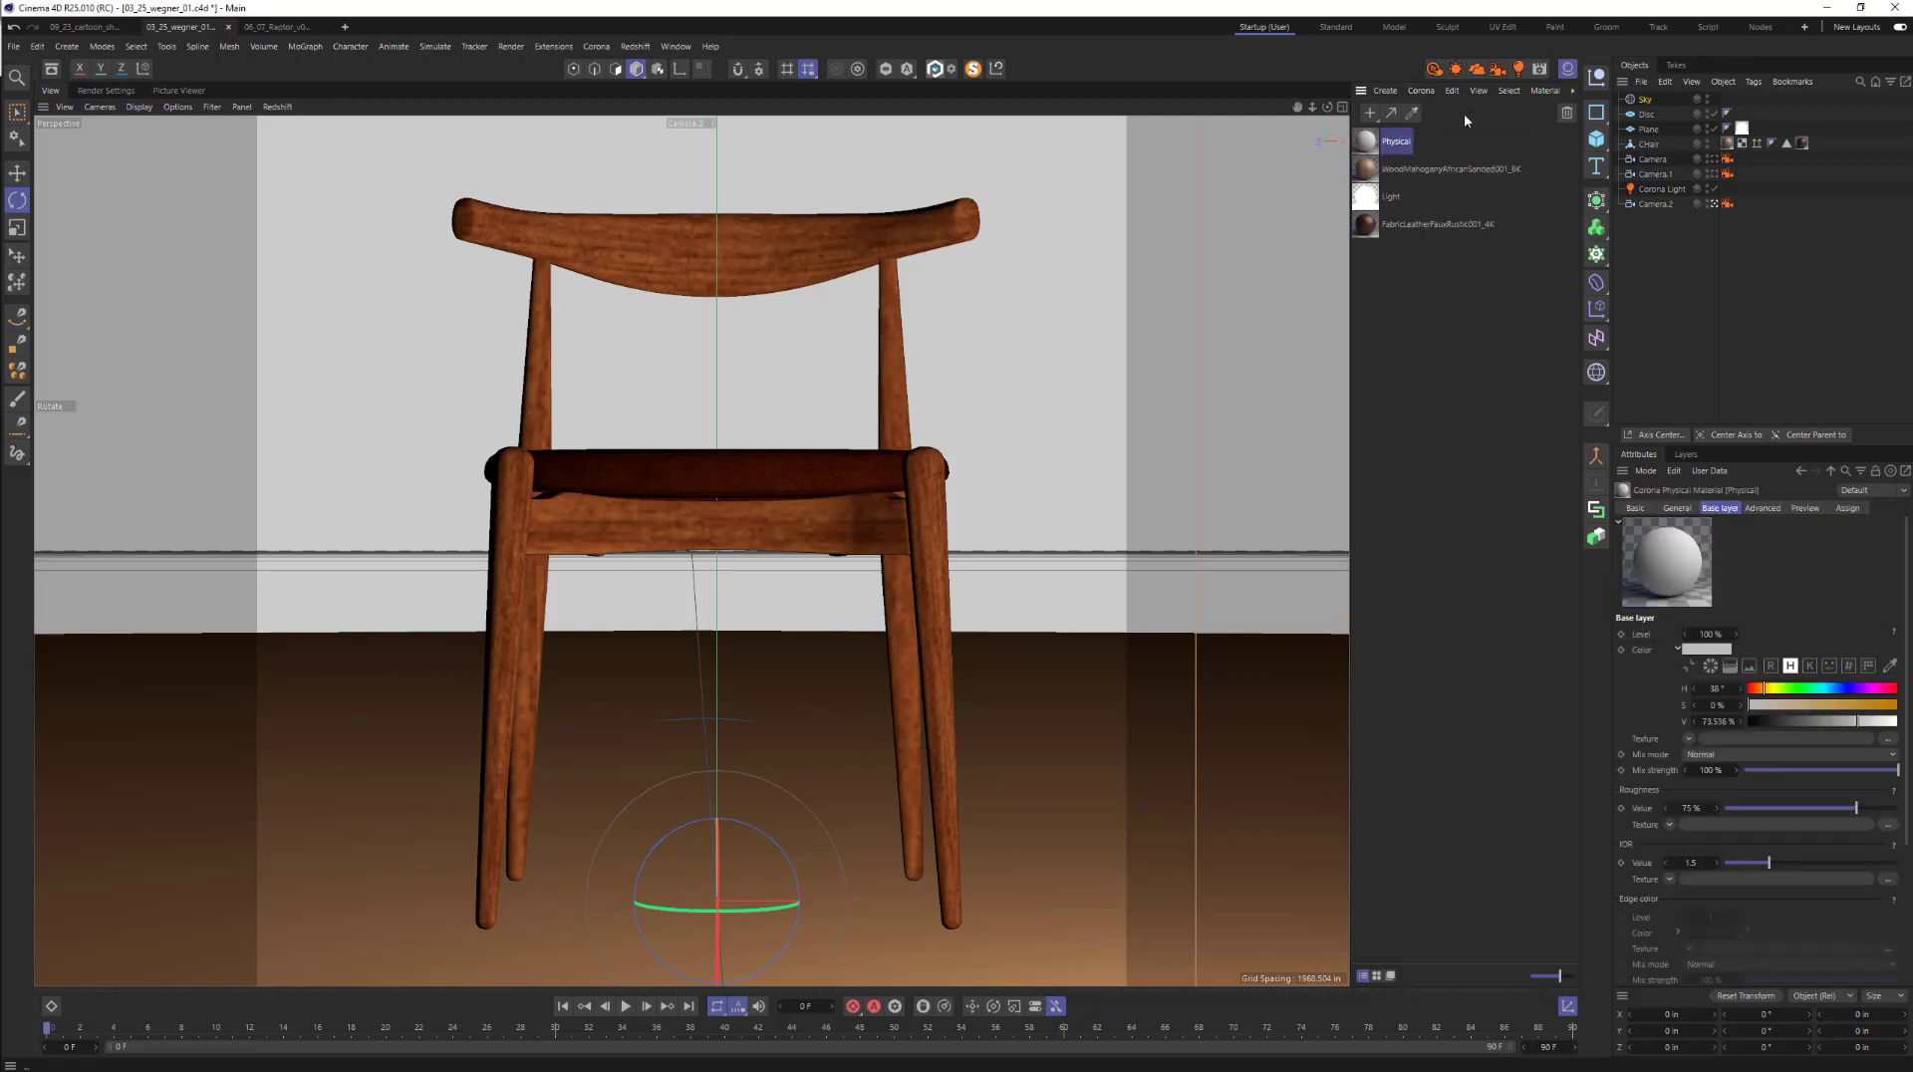
{"action": "double_click", "coordinate": [1395, 141]}
{"action": "key", "text": "BackSpace"}
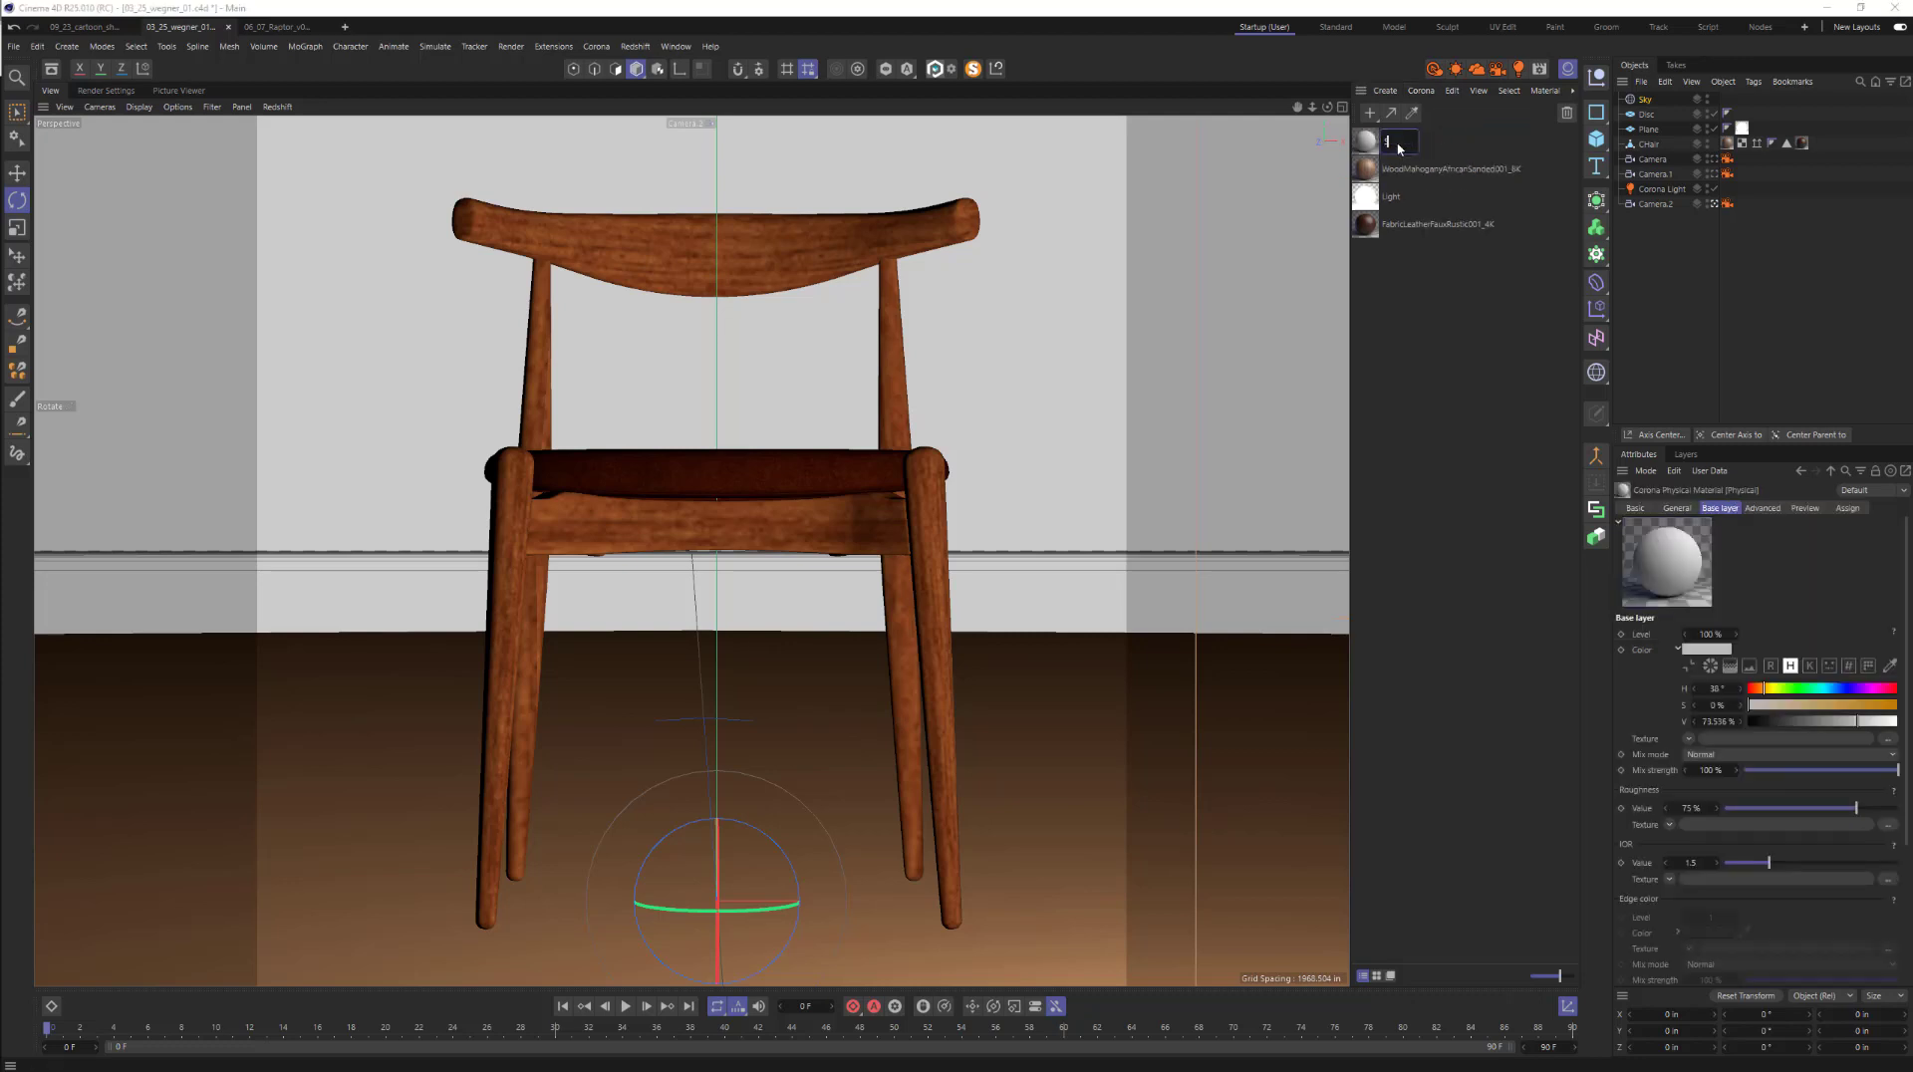
{"action": "type", "text": "Sky"}
{"action": "key", "text": "Return"}
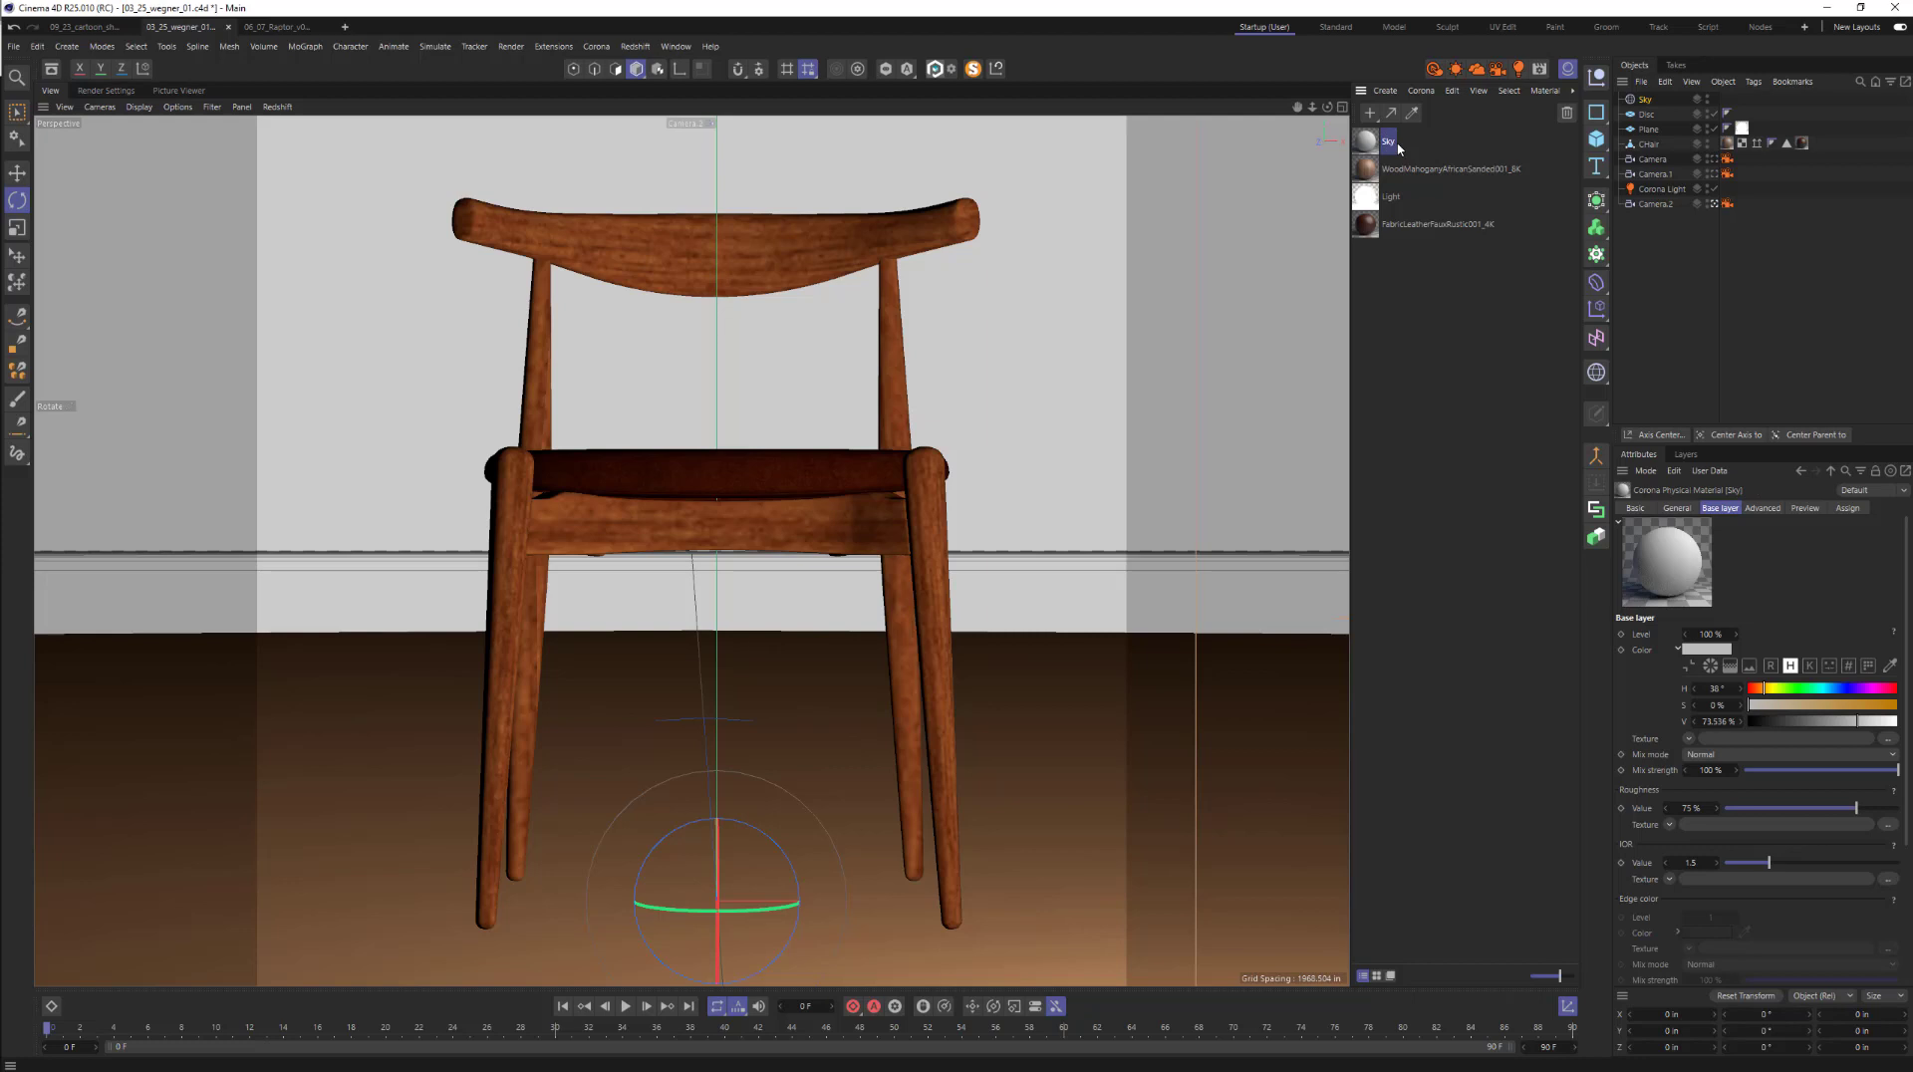
- Set the Sky material's base colour brightness to 30% and assign the material to the Sky object
{"action": "left_click_drag", "start_coordinate": [1675, 426], "coordinate": [1676, 301]}
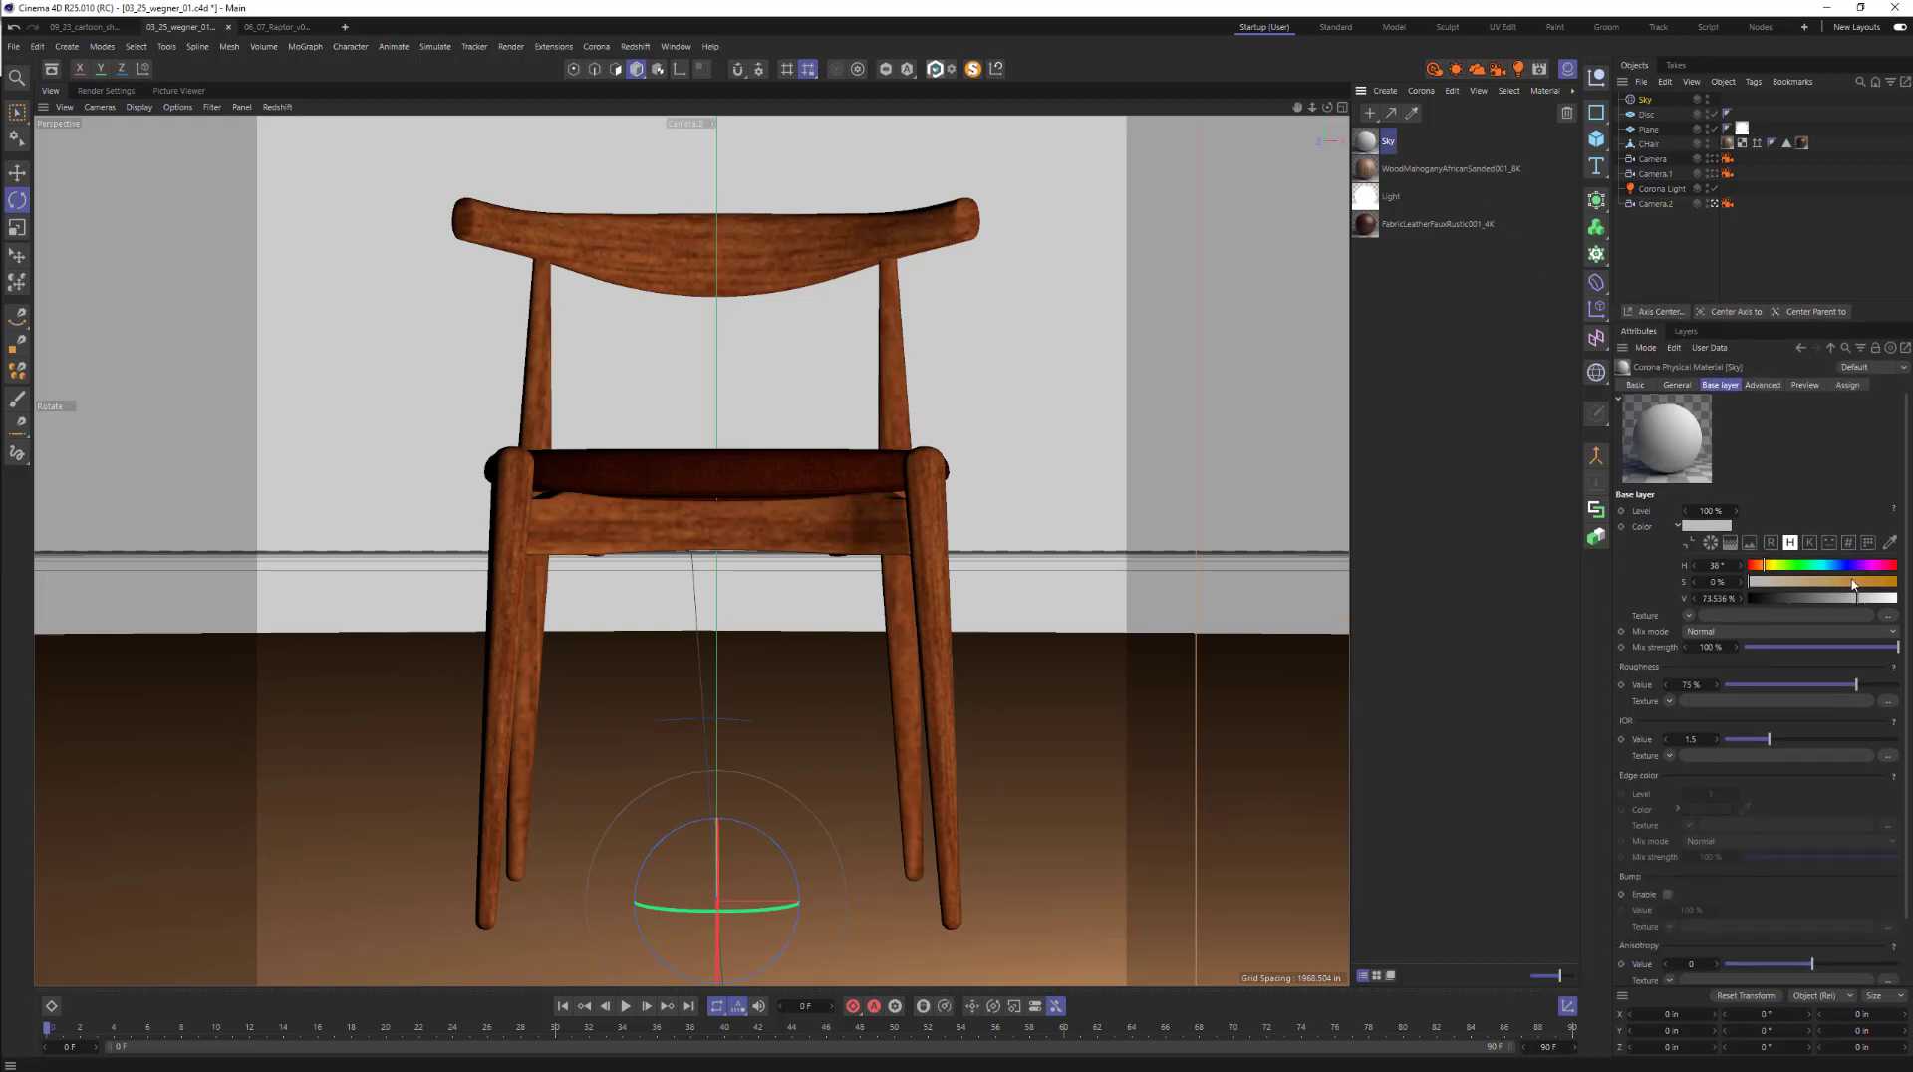
{"action": "left_click", "coordinate": [1791, 603]}
{"action": "left_click", "coordinate": [1715, 598]}
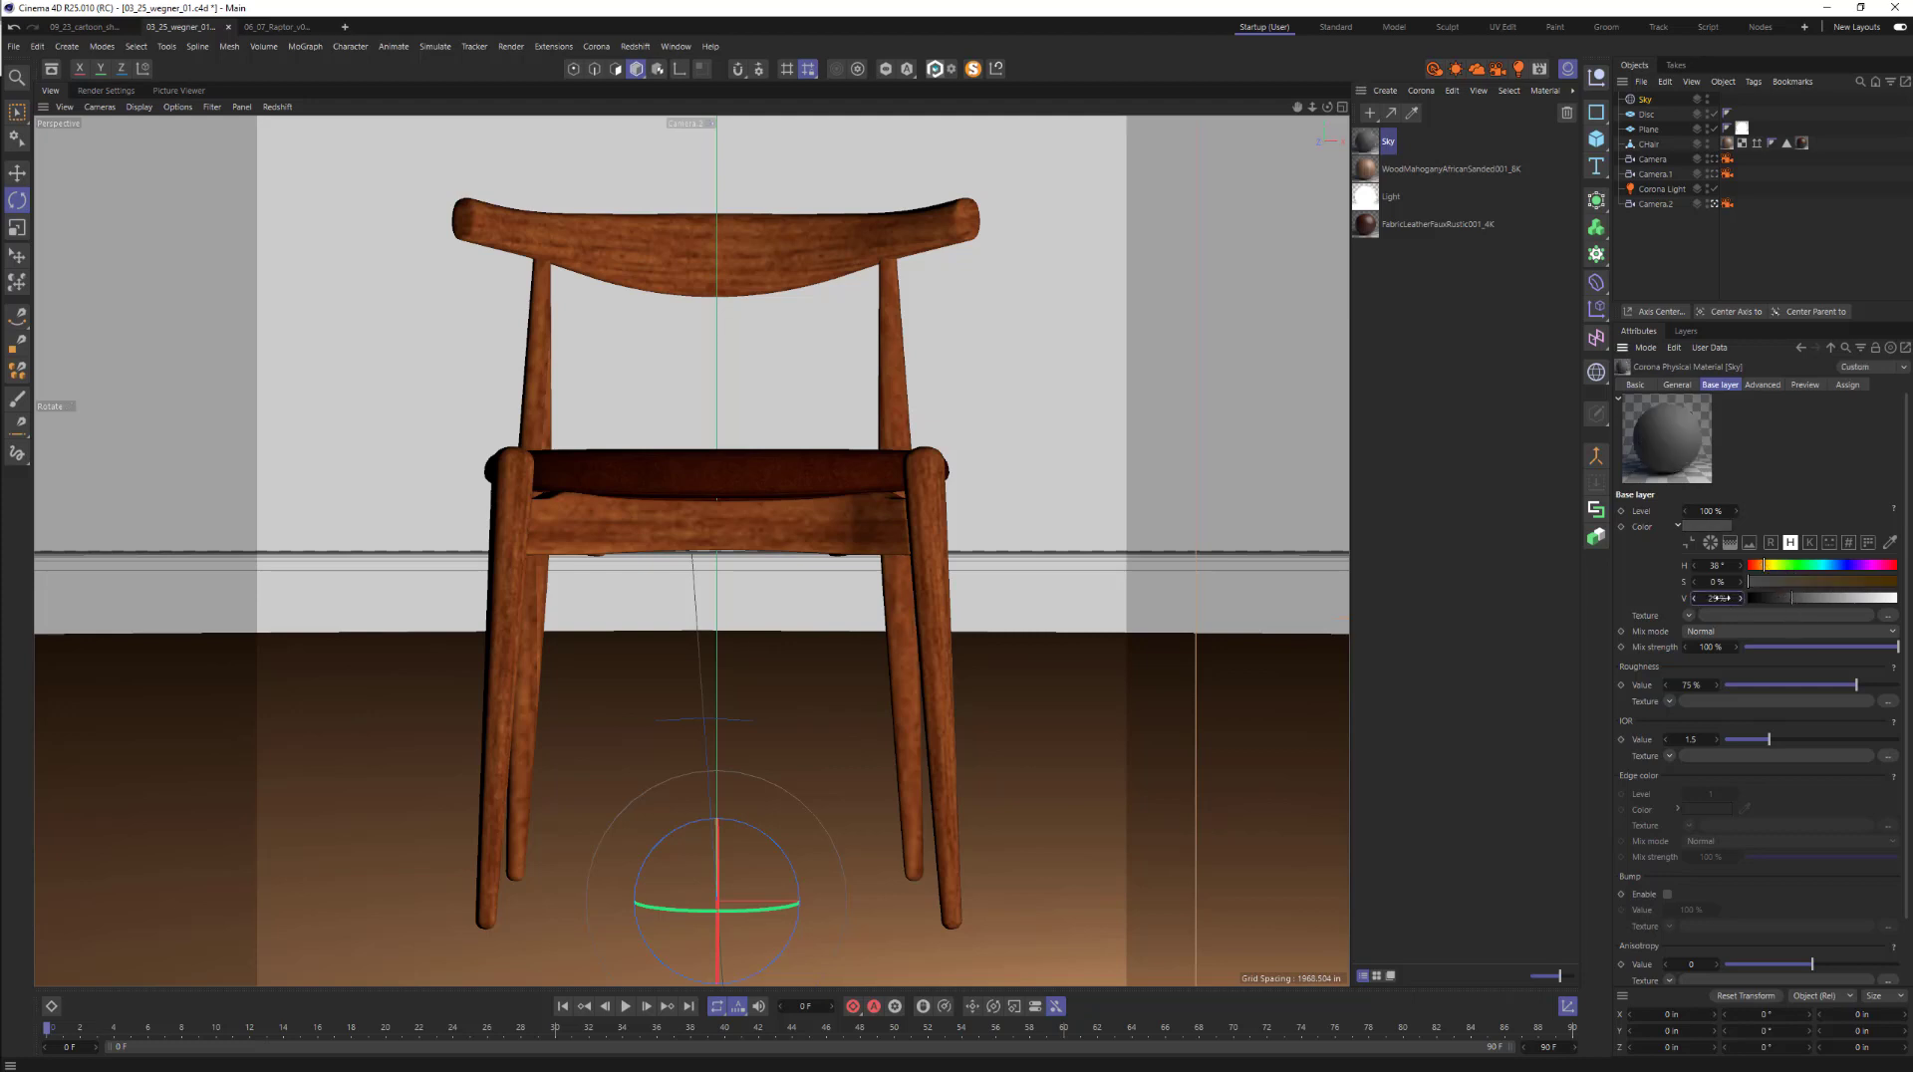
{"action": "type", "text": "30"}
{"action": "key", "text": "Return"}
{"action": "left_click_drag", "start_coordinate": [1366, 142], "coordinate": [1643, 99]}
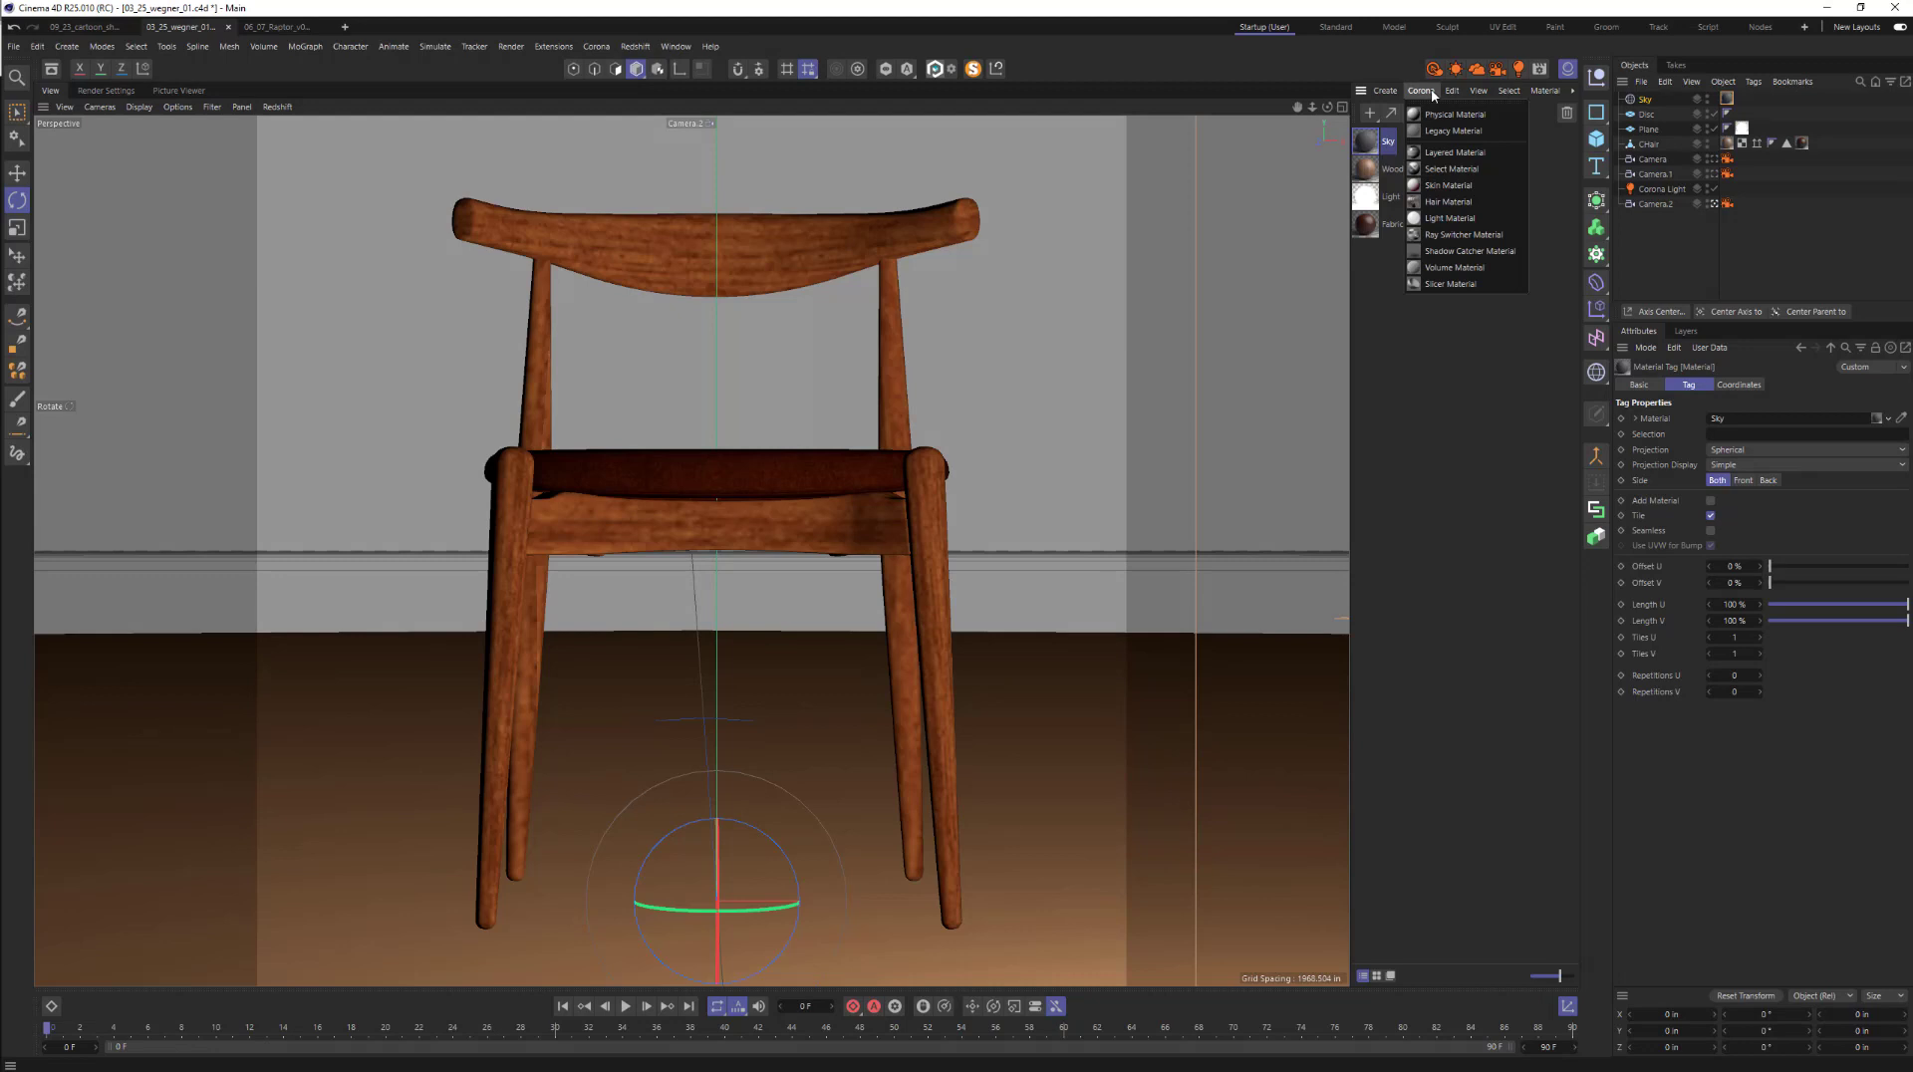
- Create a Corona Shadow Catcher material and assign it to the Disc
{"action": "left_click", "coordinate": [1463, 254]}
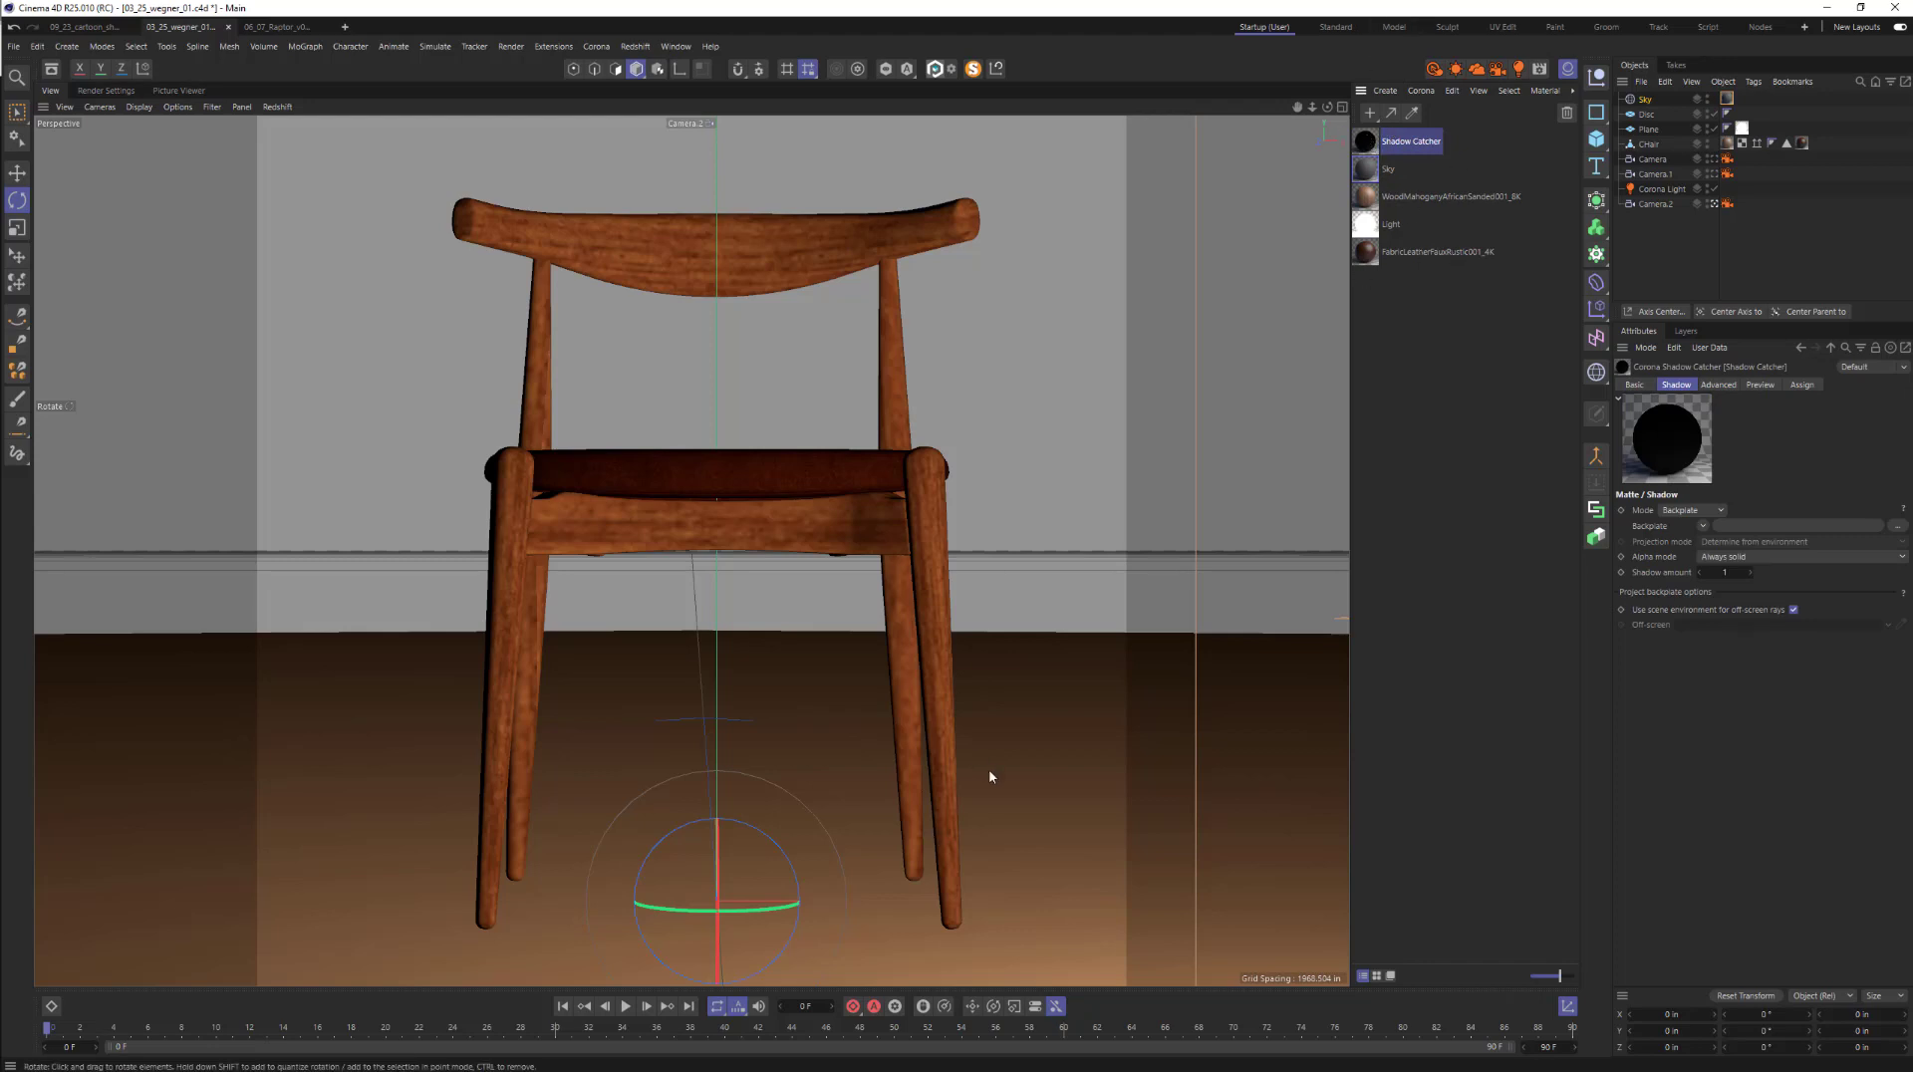
{"action": "left_click_drag", "start_coordinate": [1370, 144], "coordinate": [1645, 116]}
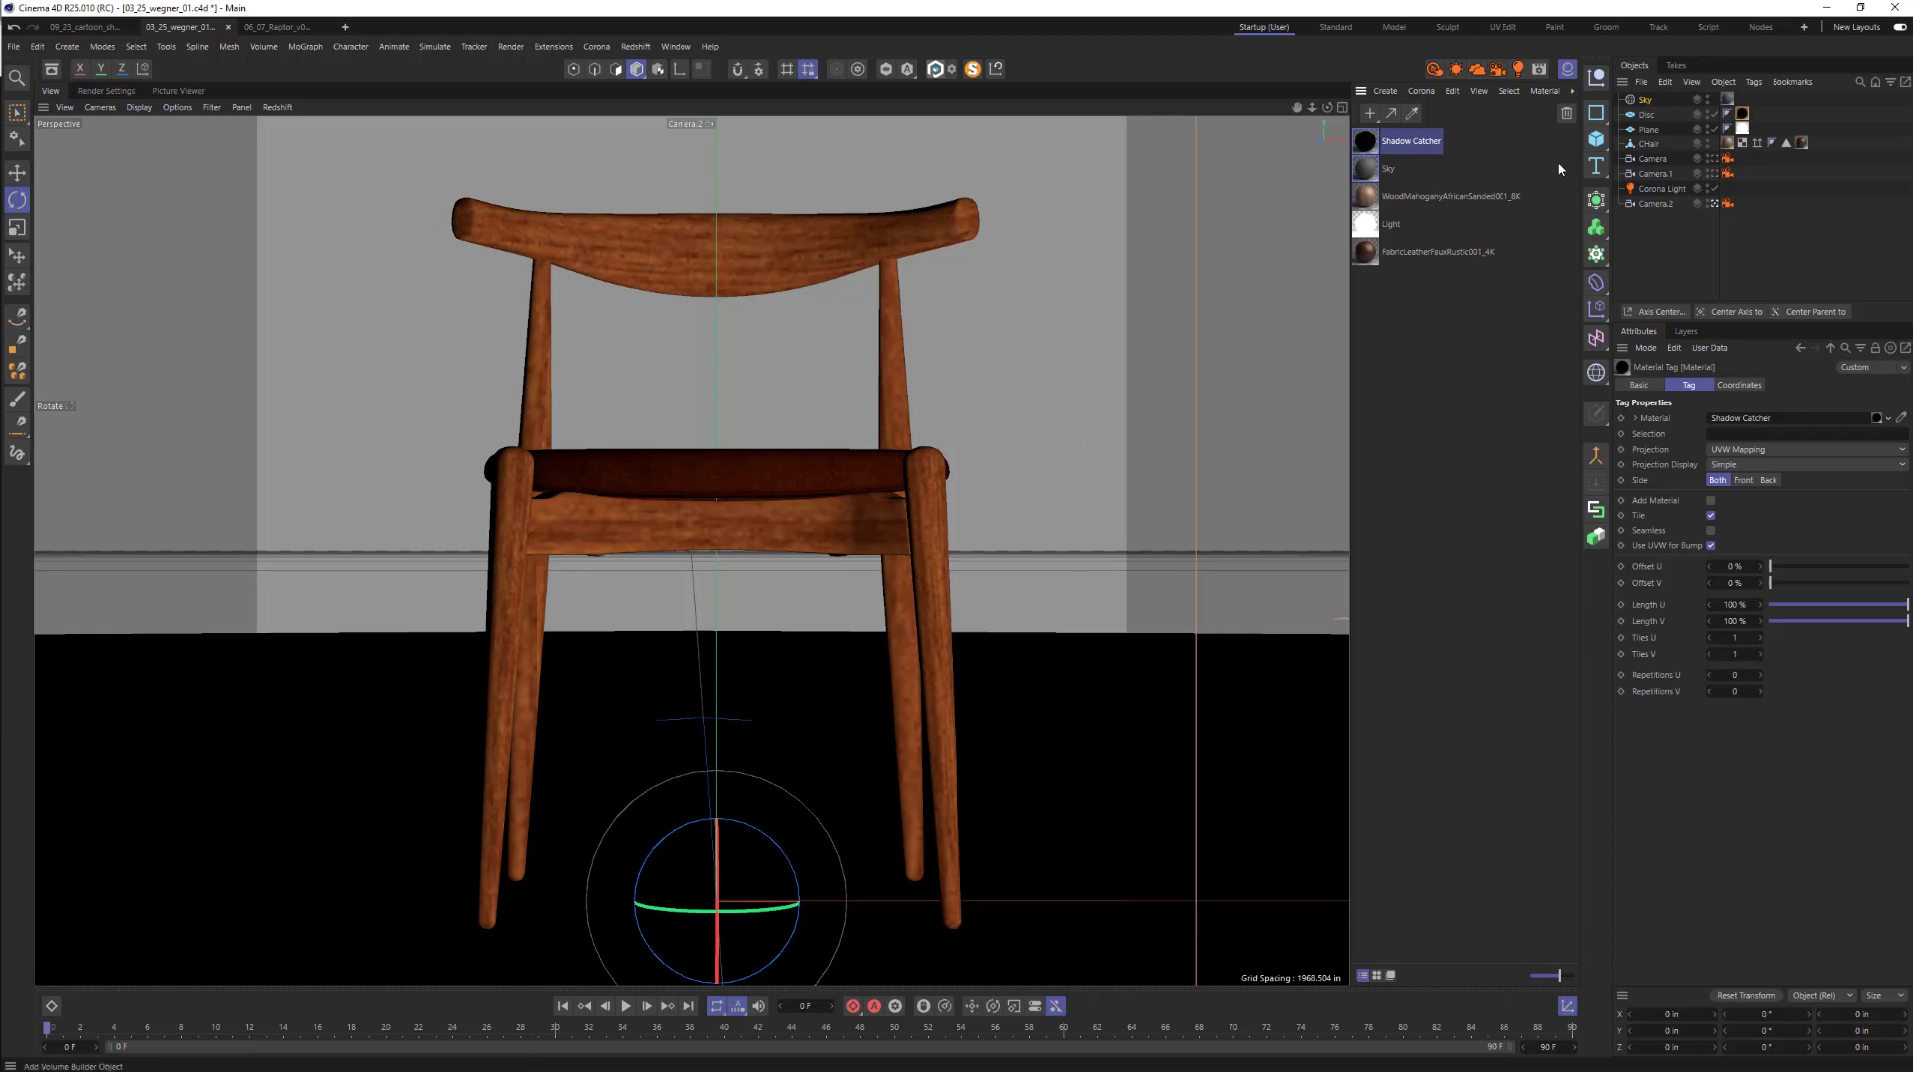
- Set the Shadow Catcher's mode to Environment and link the Sky object as its environment
{"action": "left_click", "coordinate": [1368, 143]}
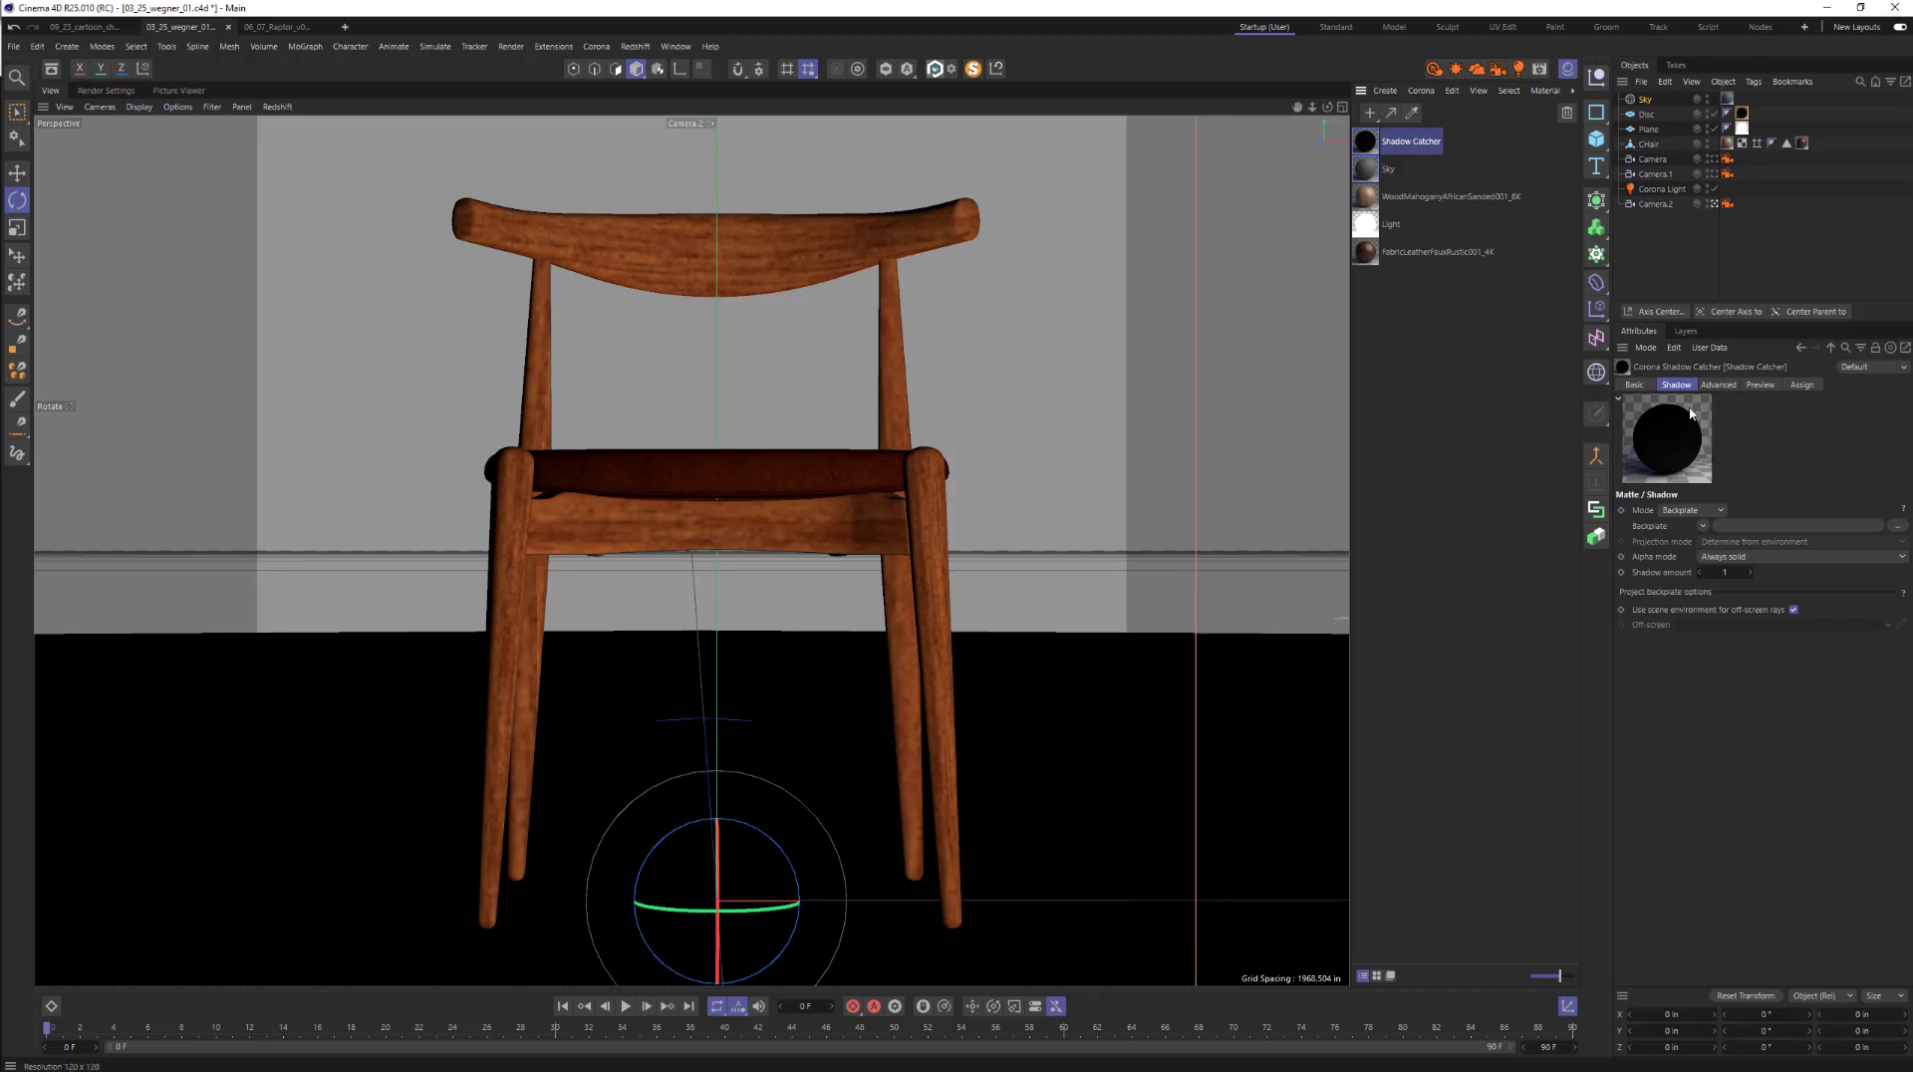
{"action": "left_click", "coordinate": [1703, 511]}
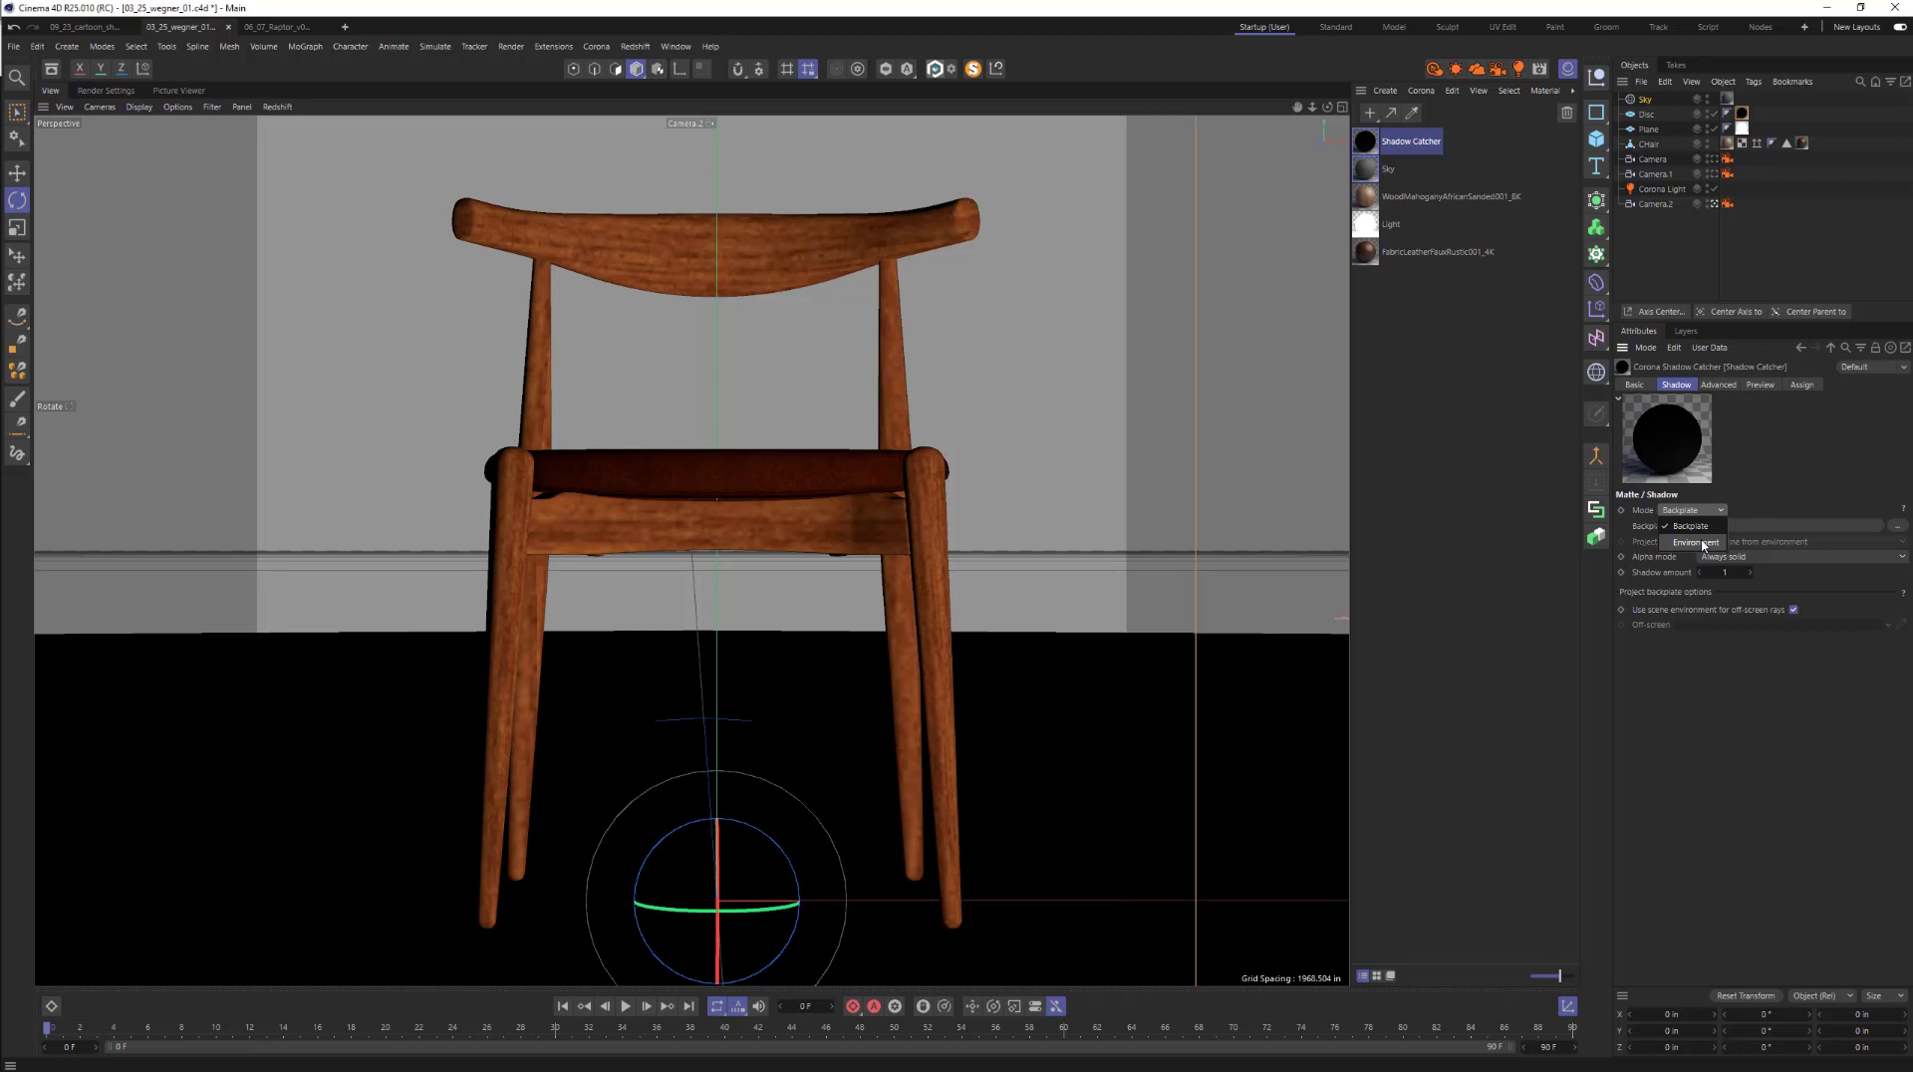
{"action": "left_click", "coordinate": [1702, 544]}
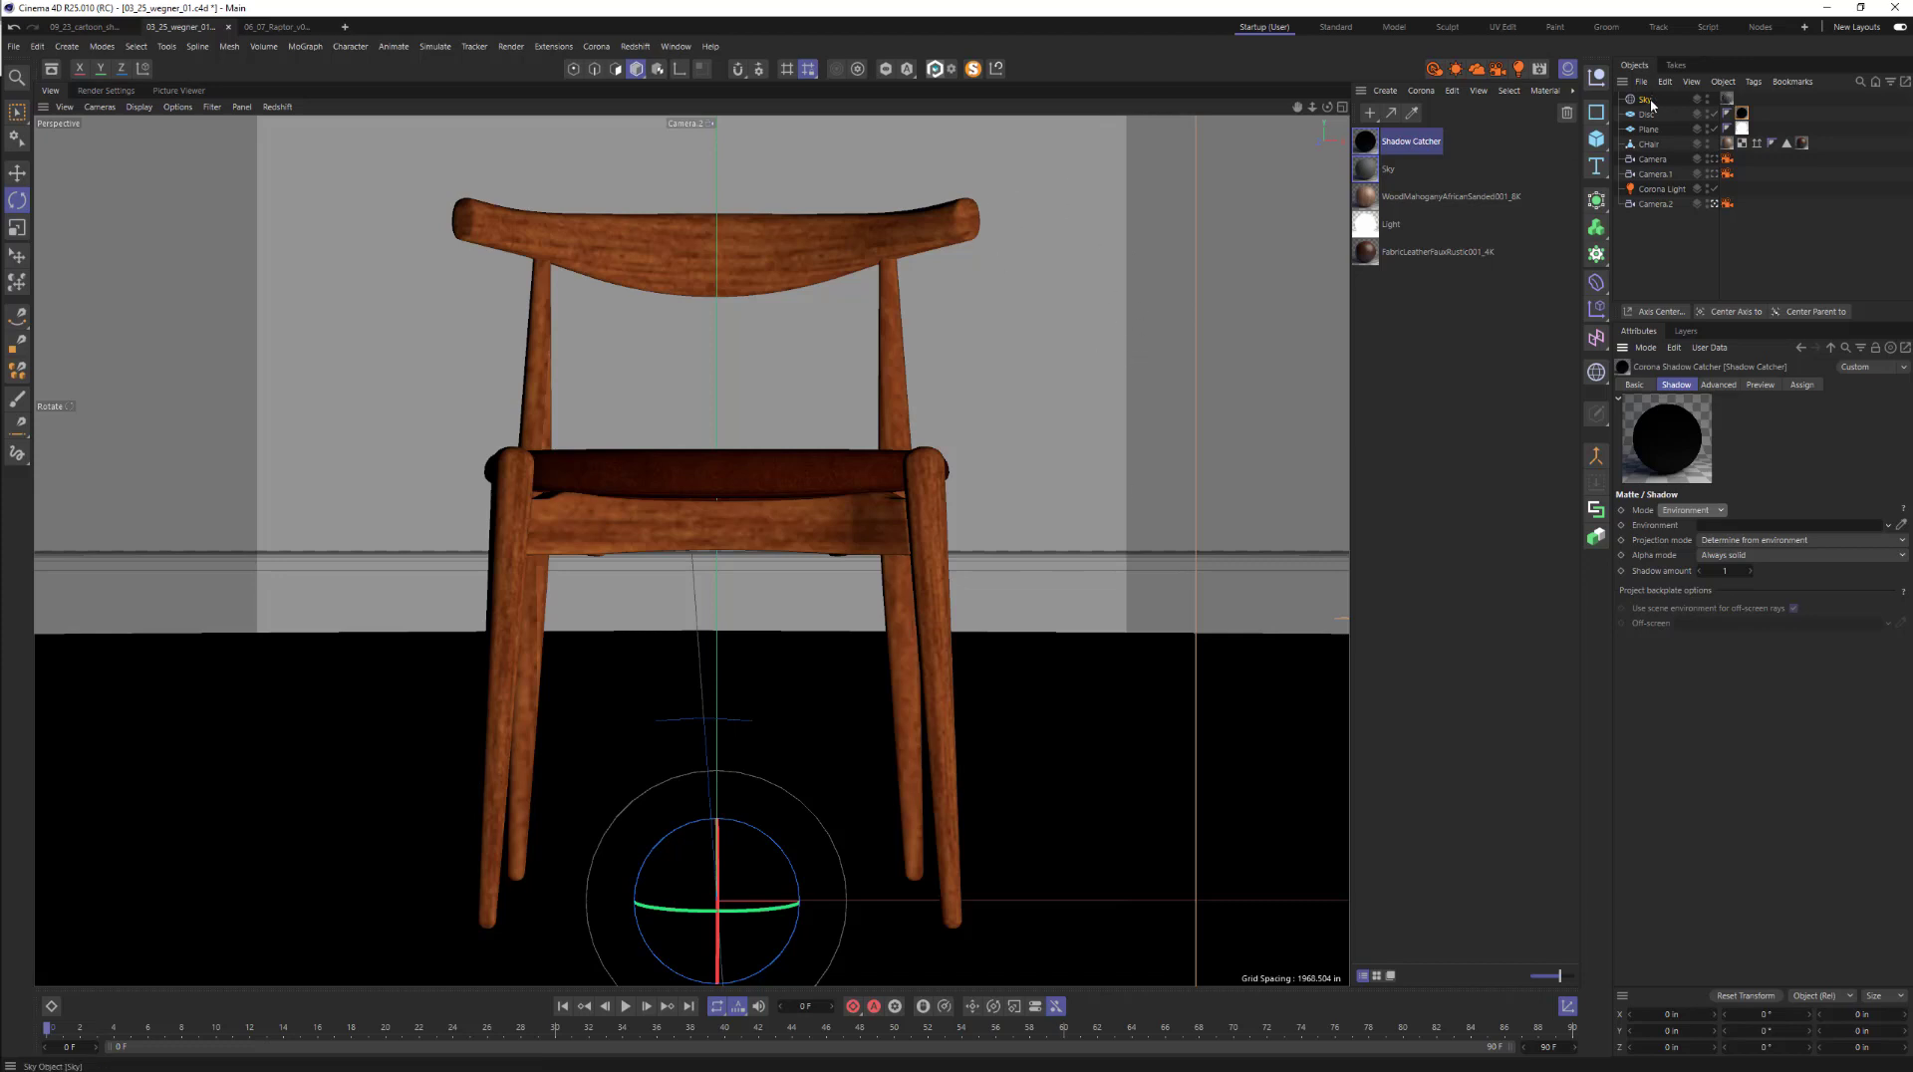
{"action": "left_click_drag", "start_coordinate": [1643, 100], "coordinate": [1714, 525]}
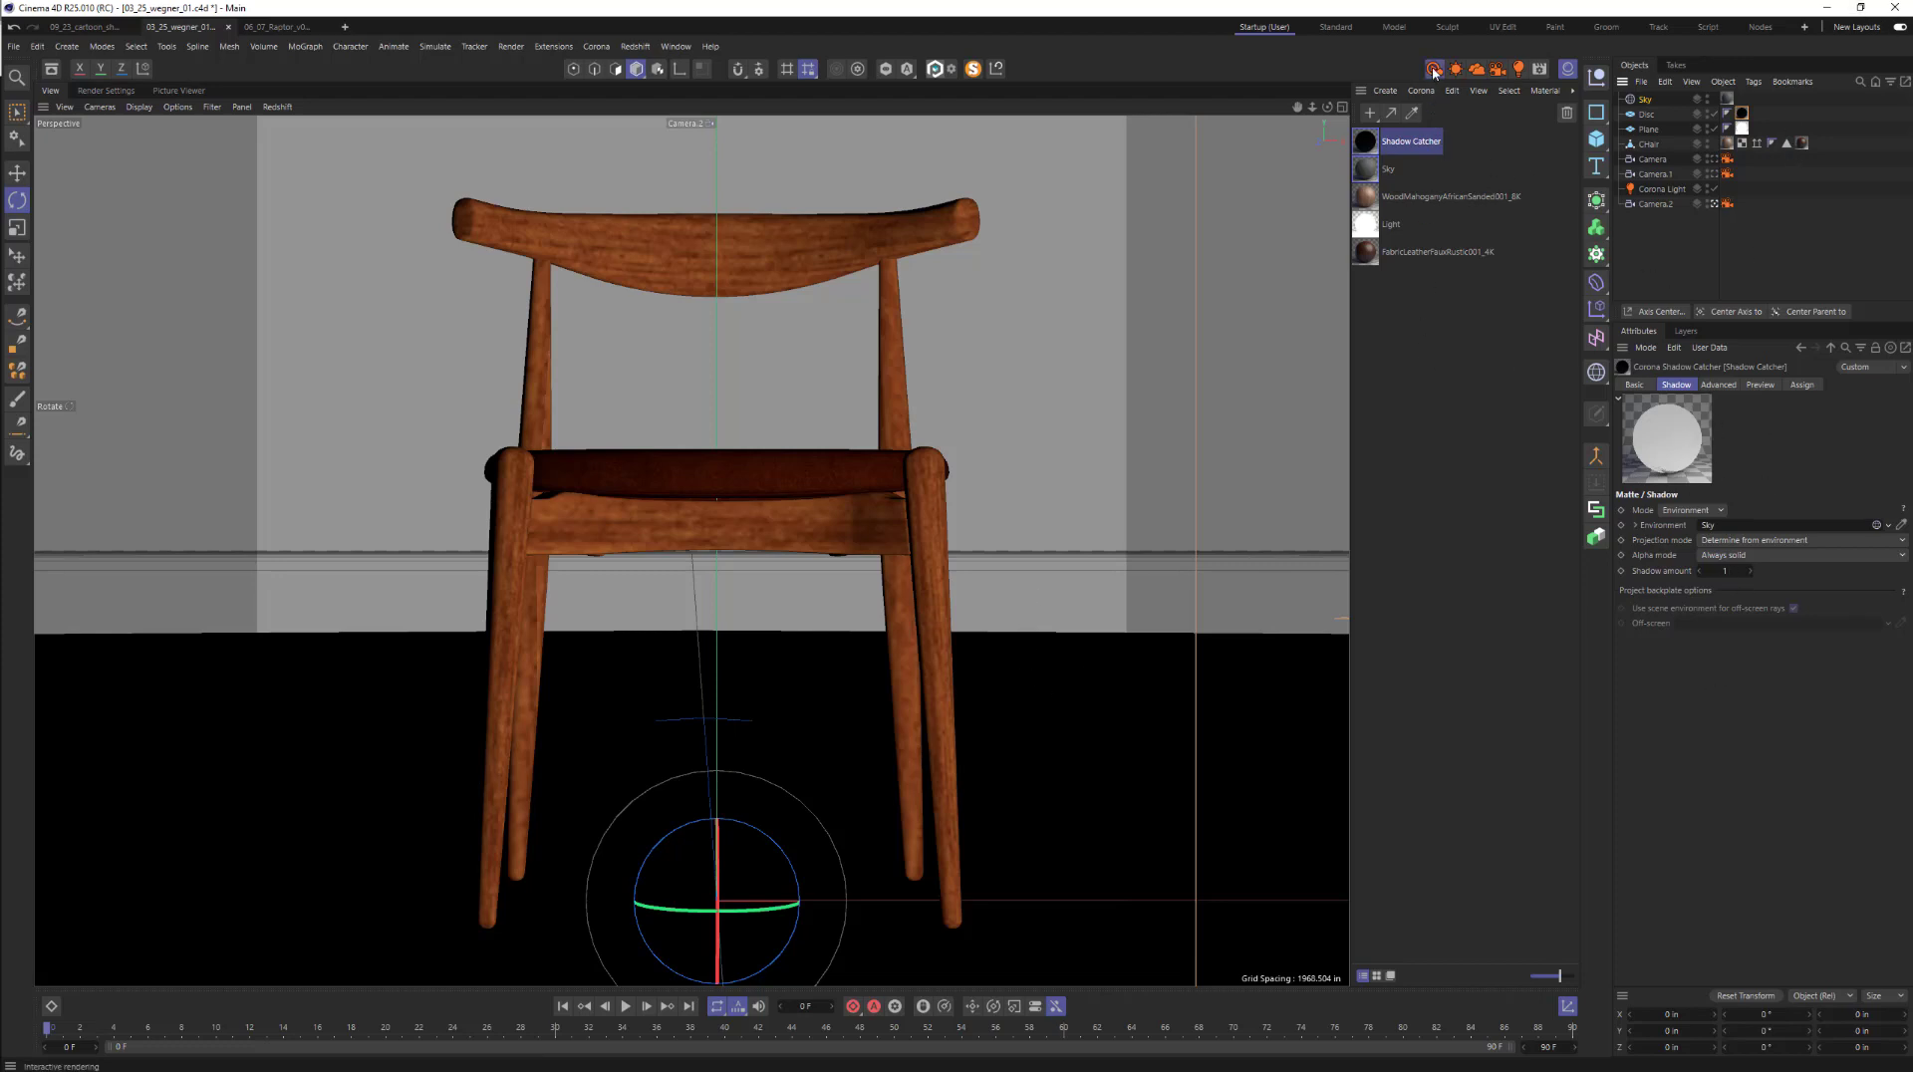
- Start interactive rendering and move the render window clear of the material list
{"action": "left_click", "coordinate": [1433, 69]}
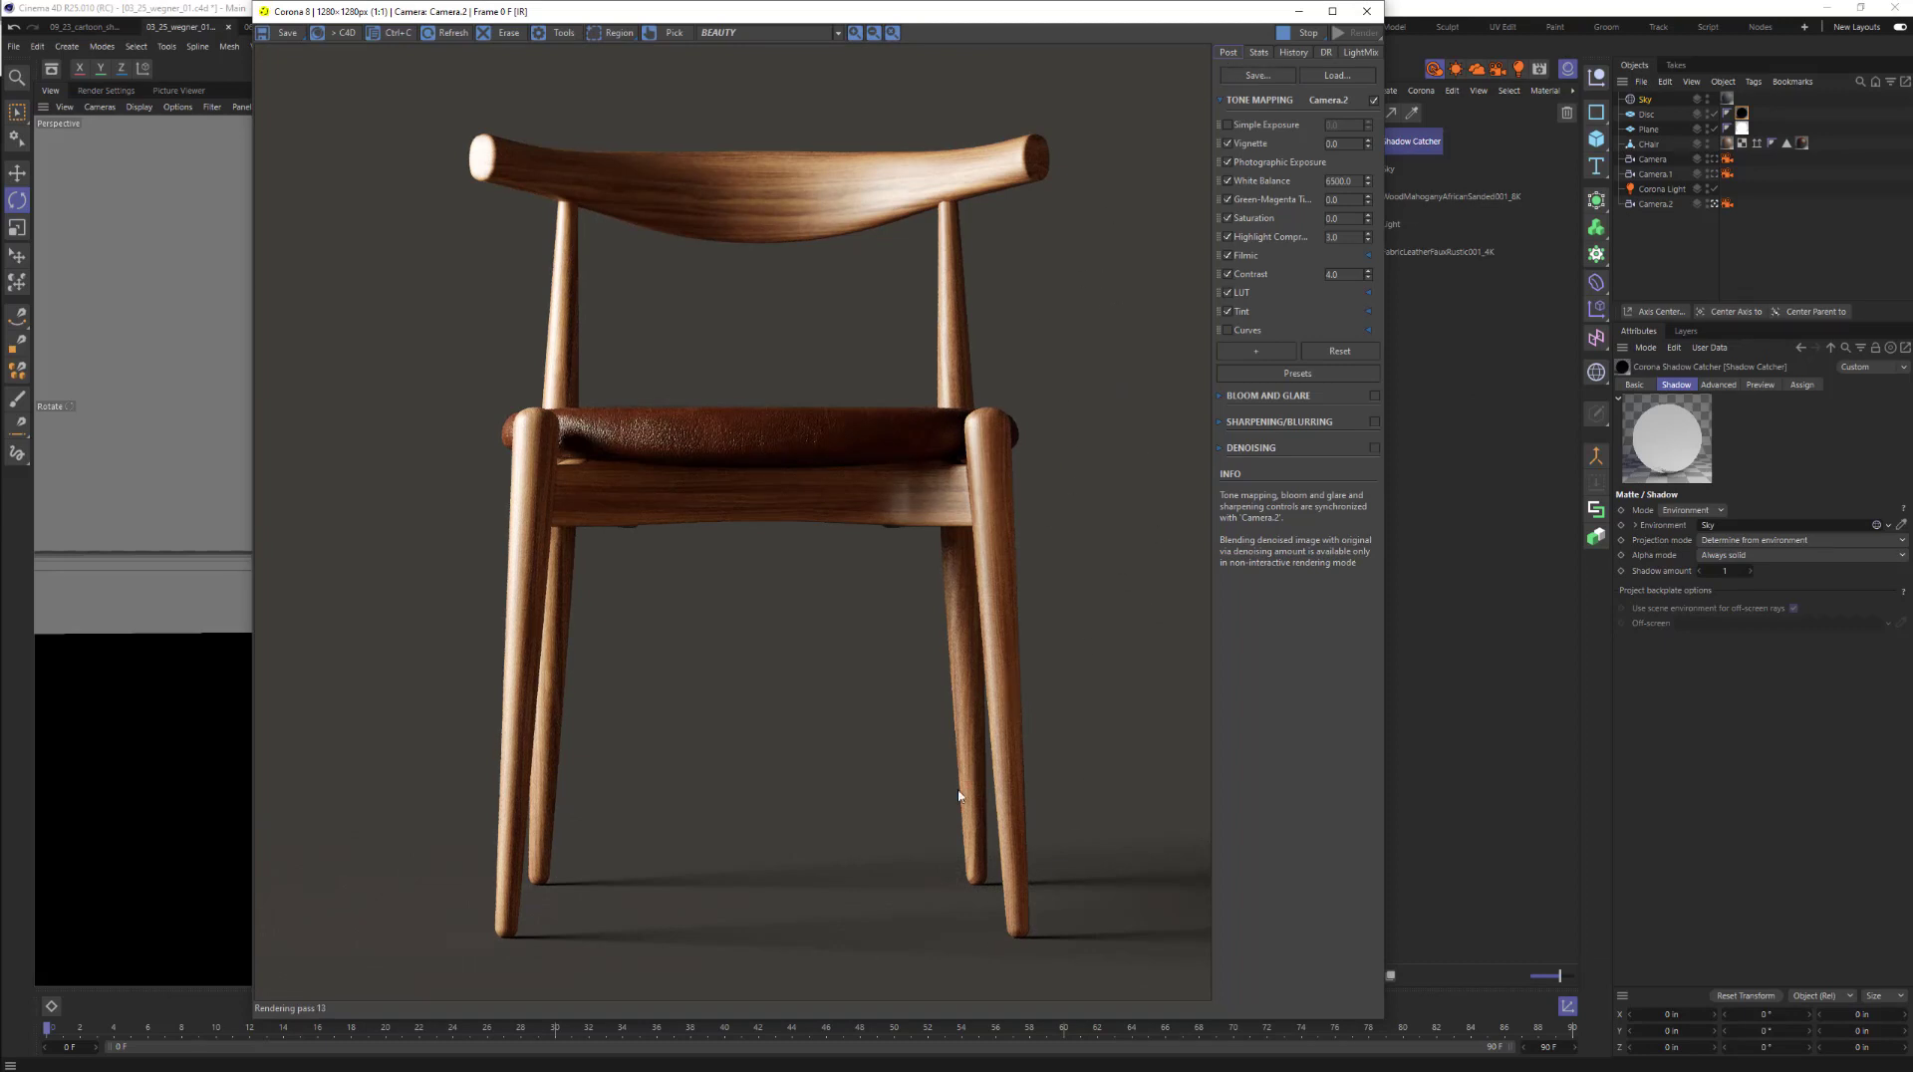
{"action": "left_click_drag", "start_coordinate": [1104, 18], "coordinate": [1004, 23]}
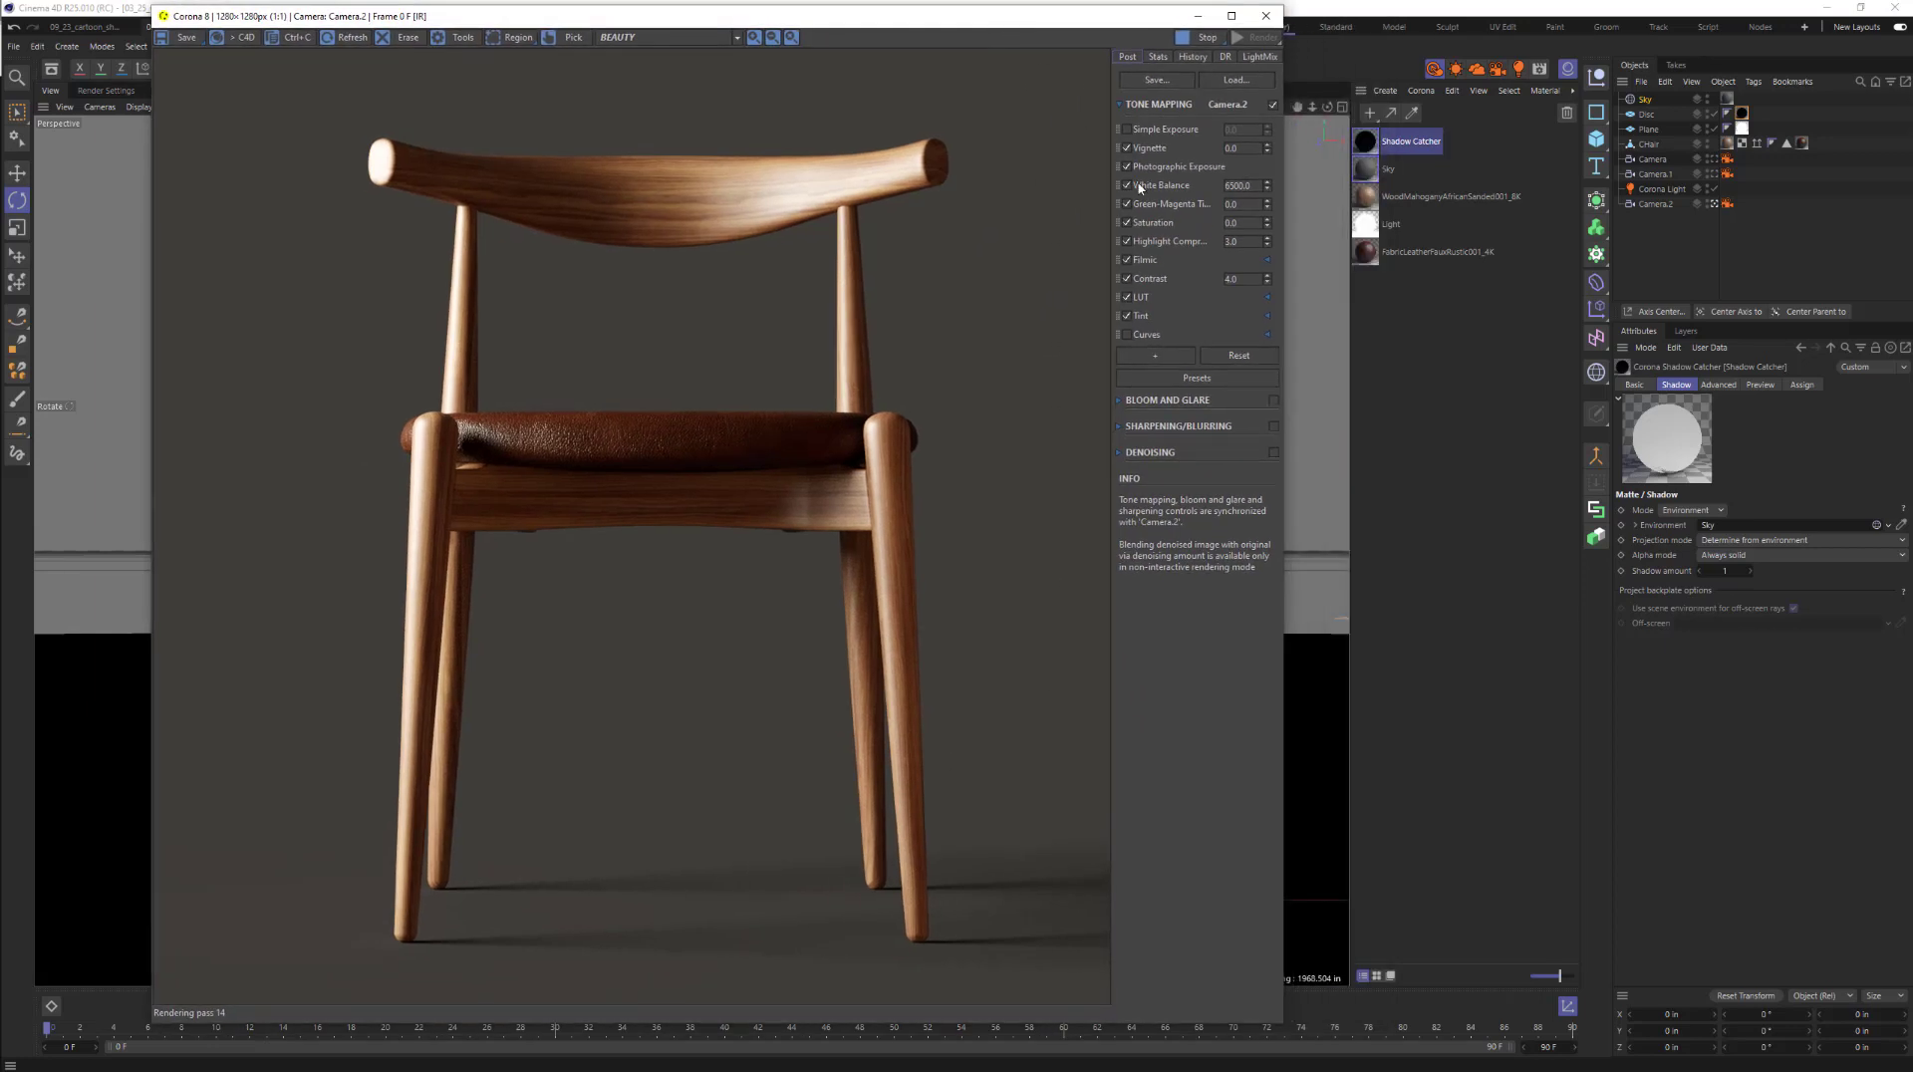
- Change the Sky material's base colour to orange with hue 29°, saturation 79% and brightness 78%
{"action": "left_click", "coordinate": [1382, 169]}
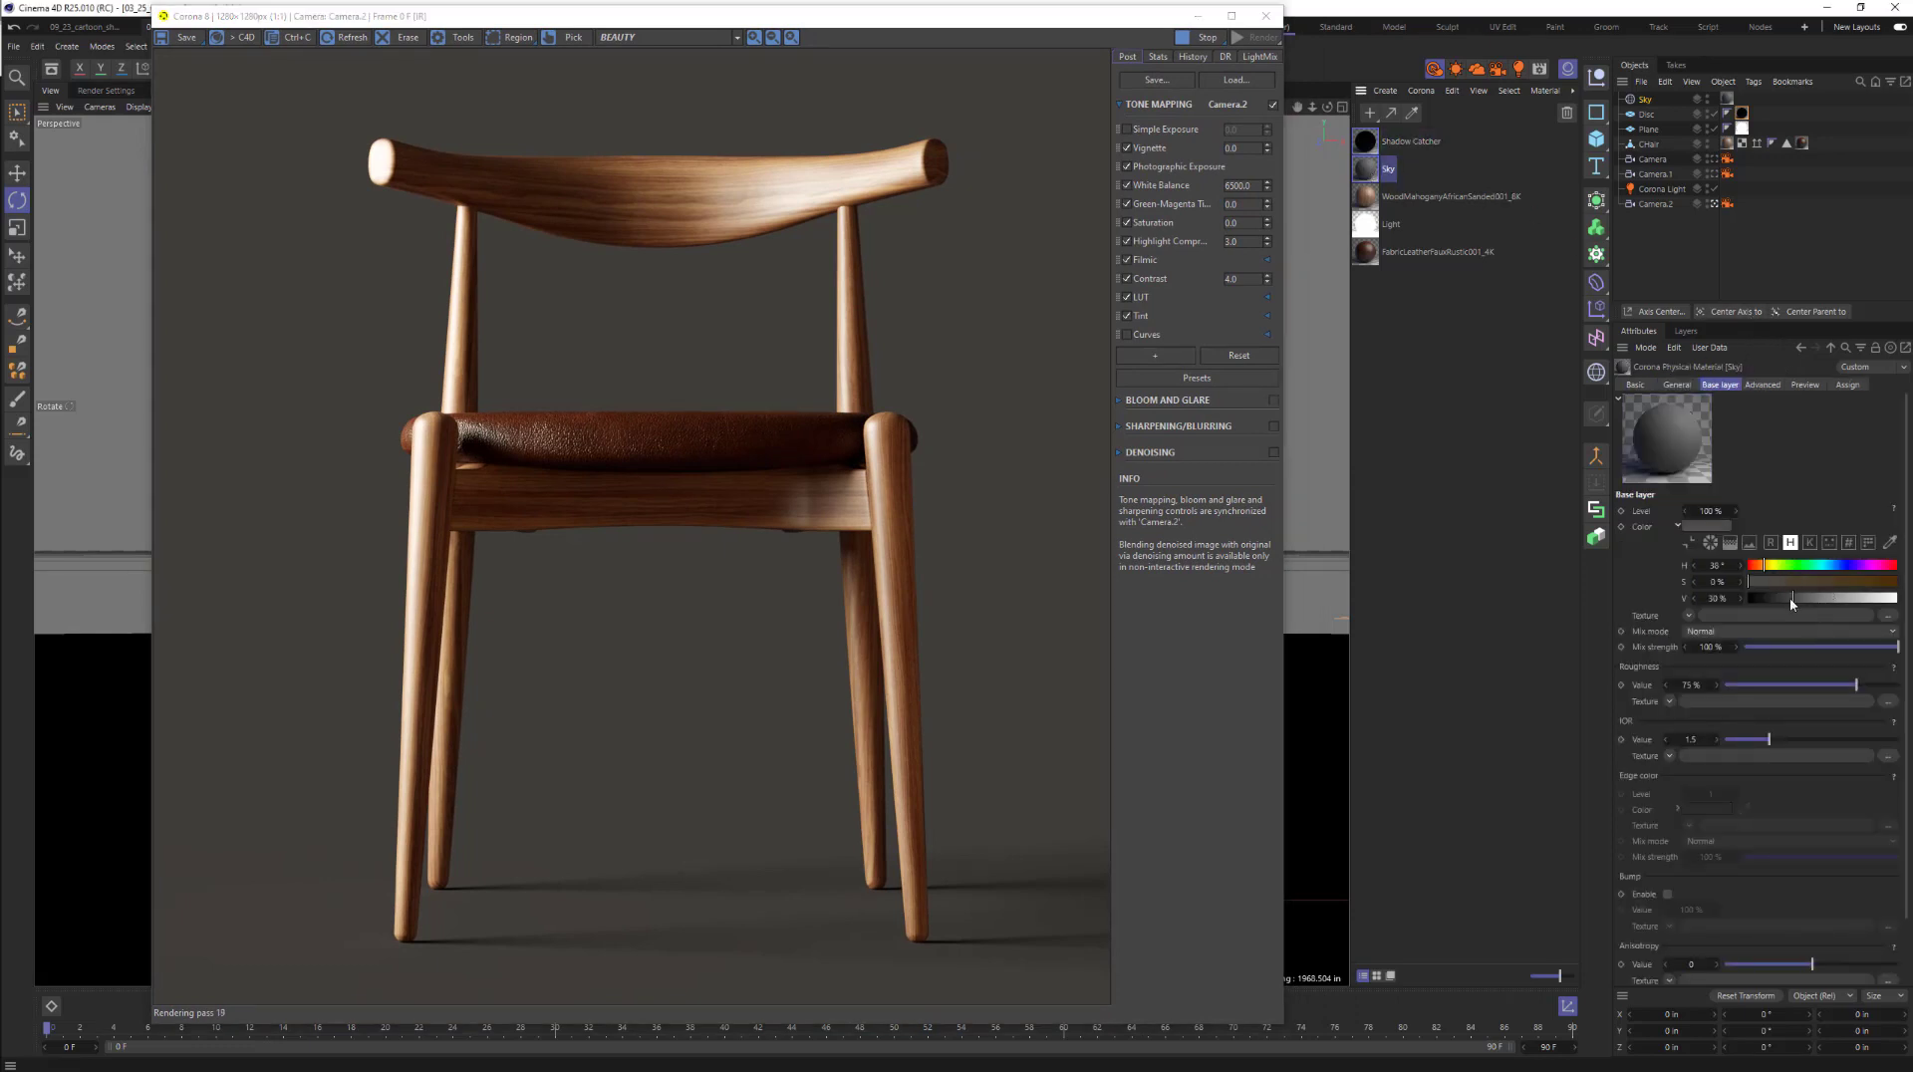
{"action": "left_click", "coordinate": [1766, 569]}
{"action": "left_click", "coordinate": [1761, 569]}
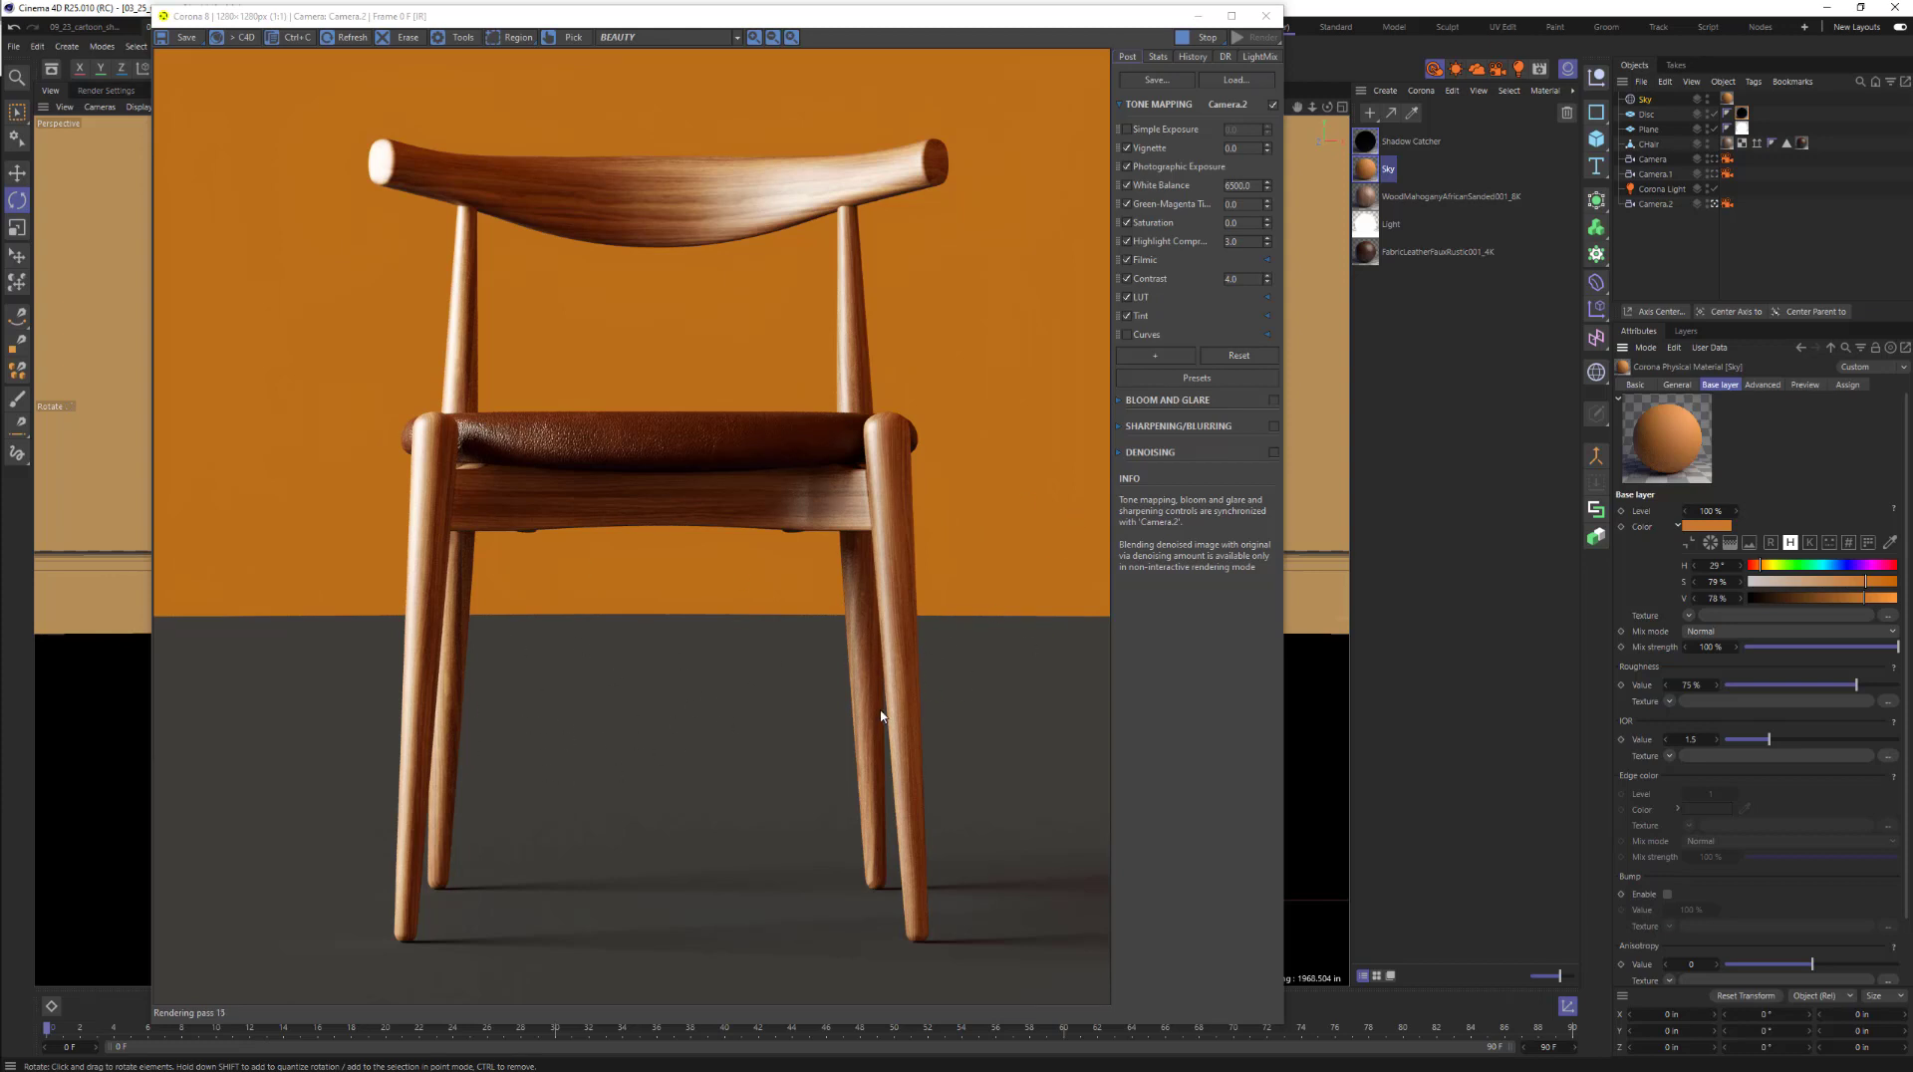
- Restart the interactive render to refresh the floor with the orange sky colour
{"action": "left_click", "coordinate": [1203, 36]}
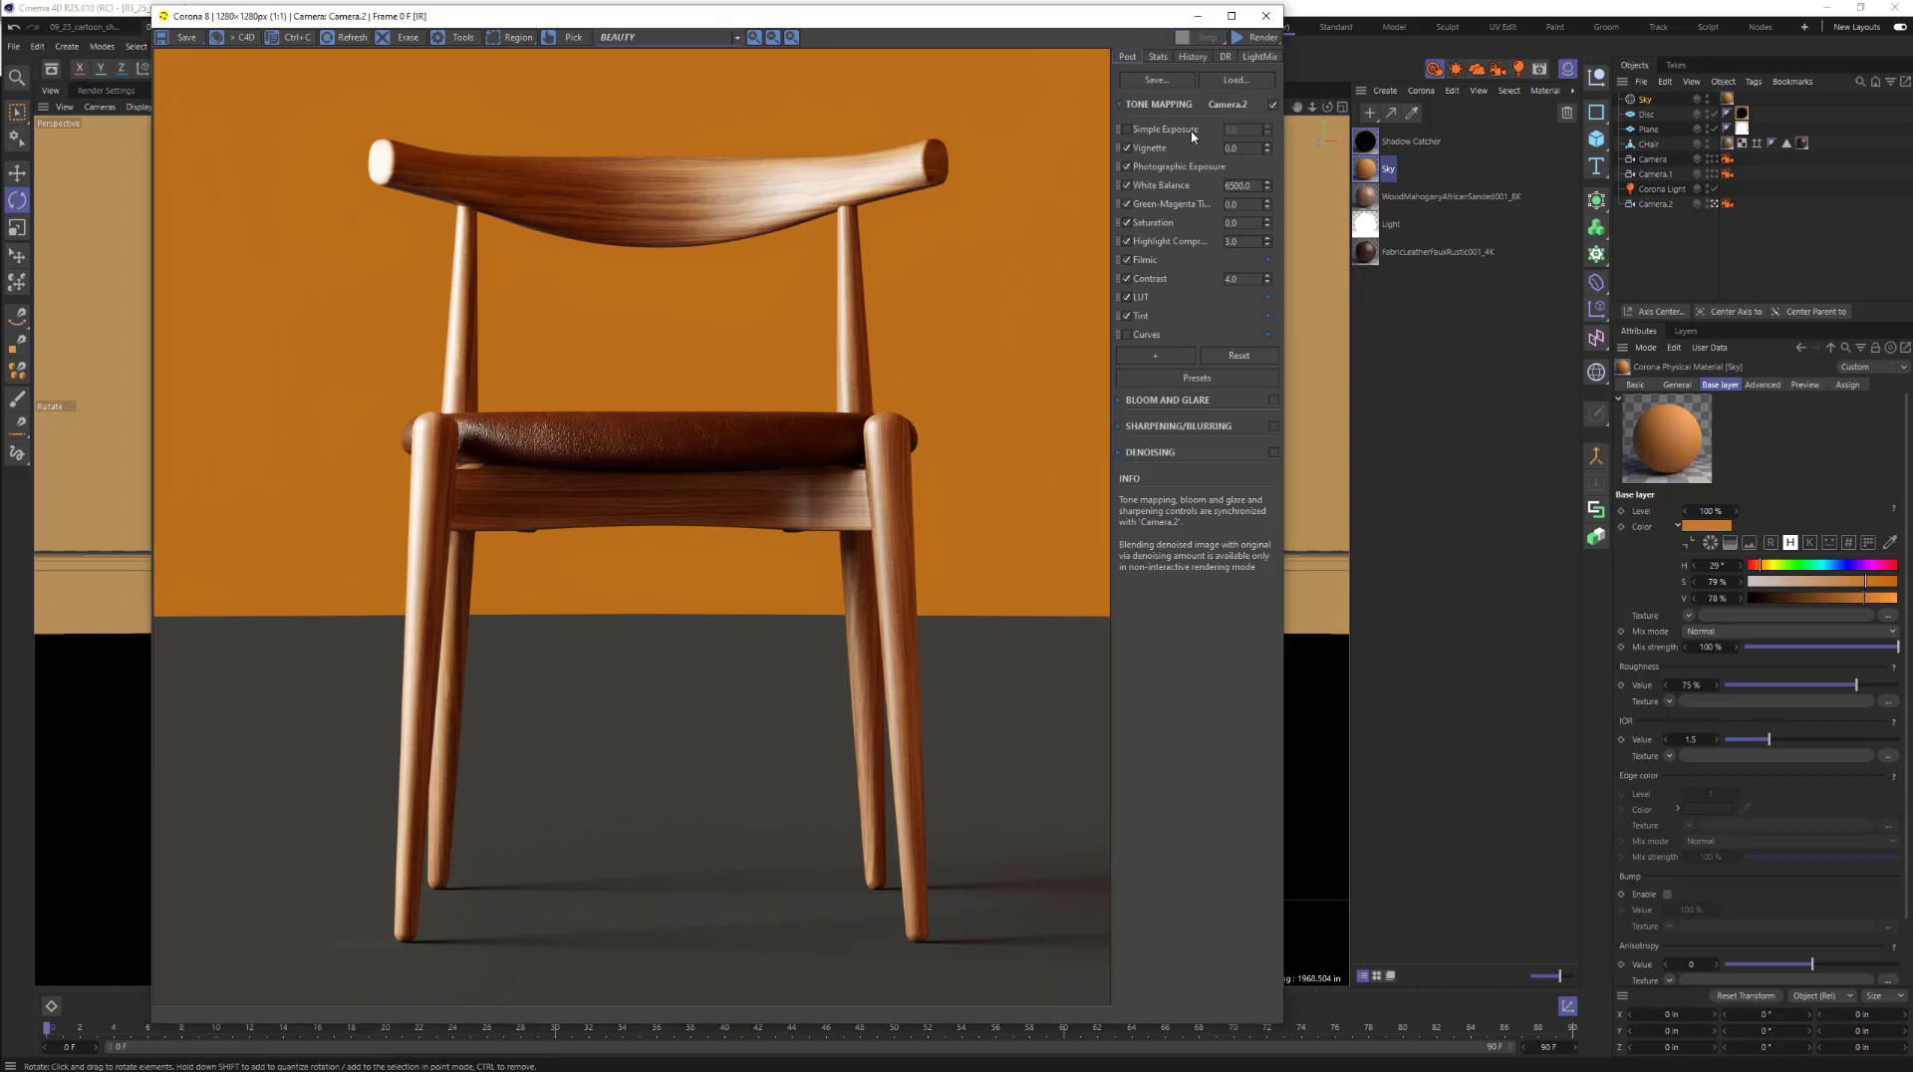
{"action": "left_click", "coordinate": [1260, 40]}
{"action": "left_click", "coordinate": [1257, 56]}
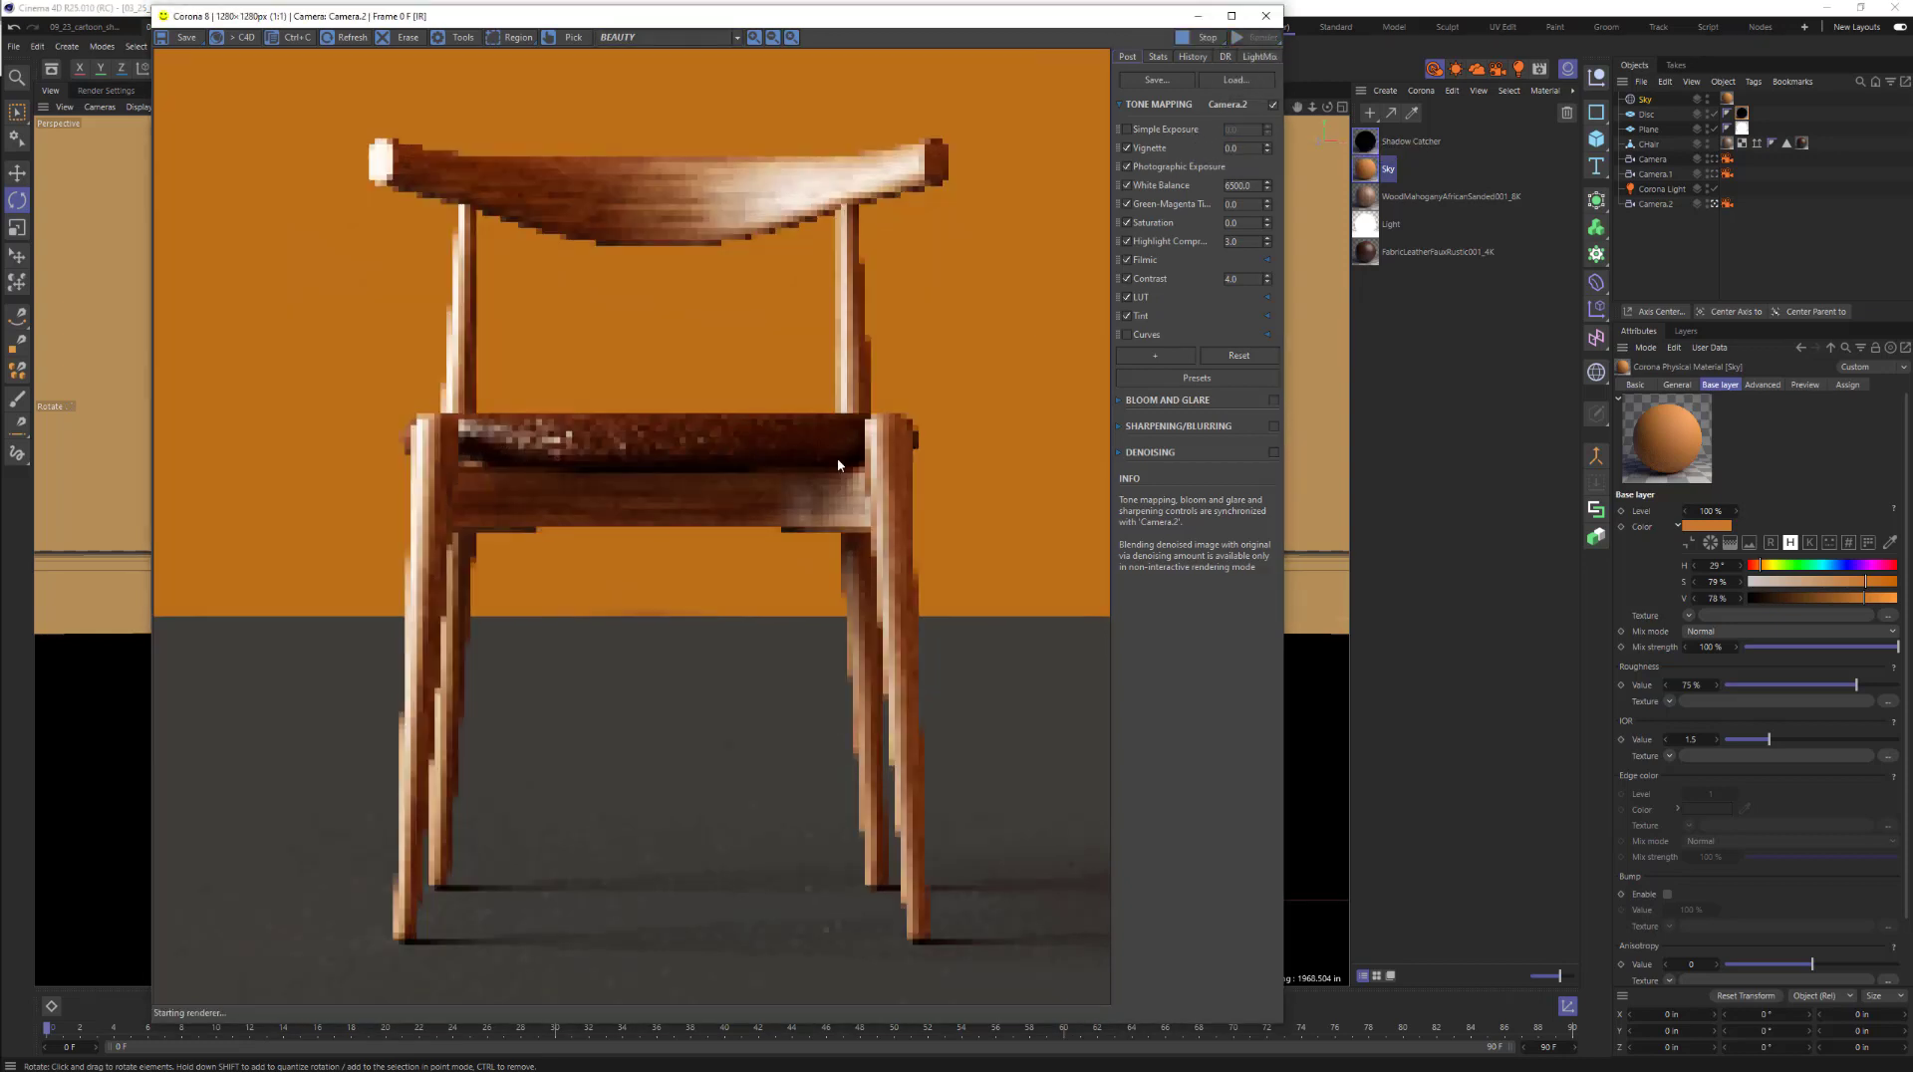
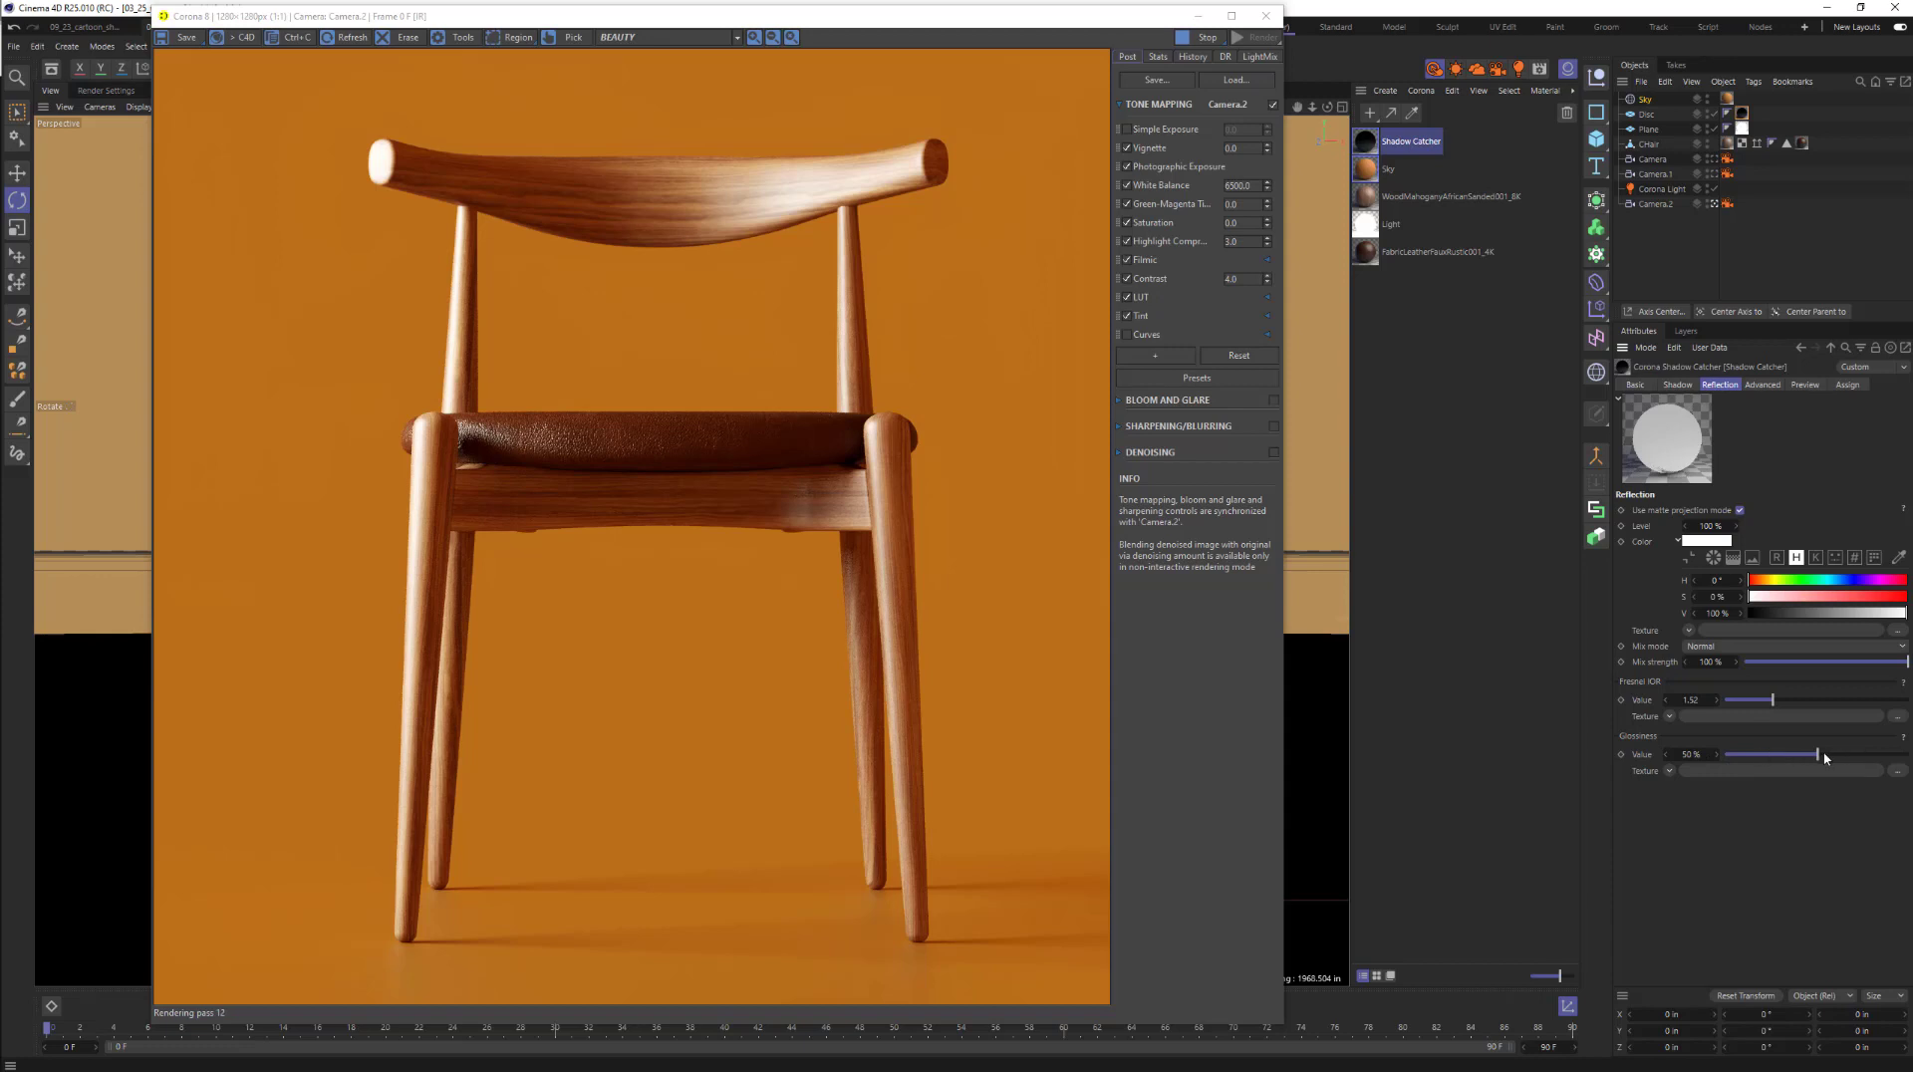
- Try a glossiness of 89% for the Shadow Catcher's reflection, then lower it to 31%
{"action": "left_click", "coordinate": [1889, 754]}
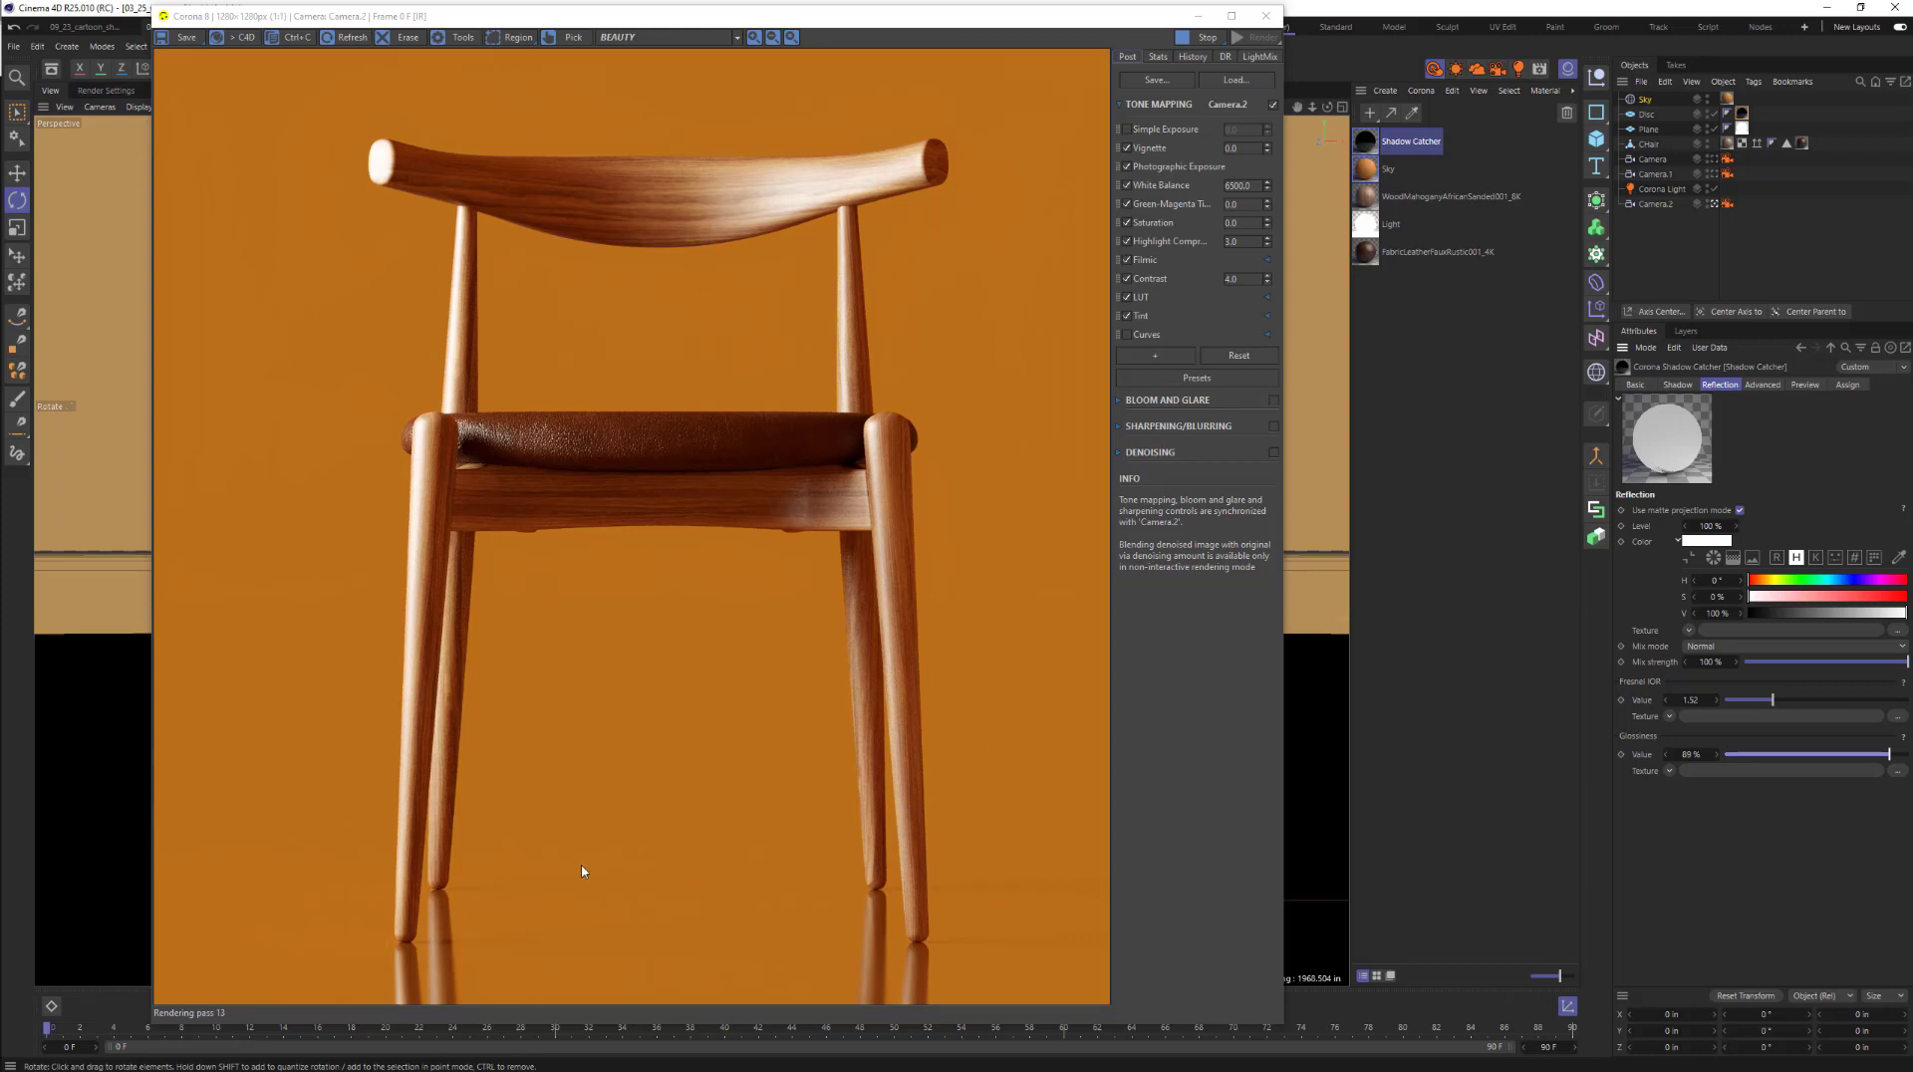
{"action": "left_click_drag", "start_coordinate": [1866, 755], "coordinate": [1784, 754]}
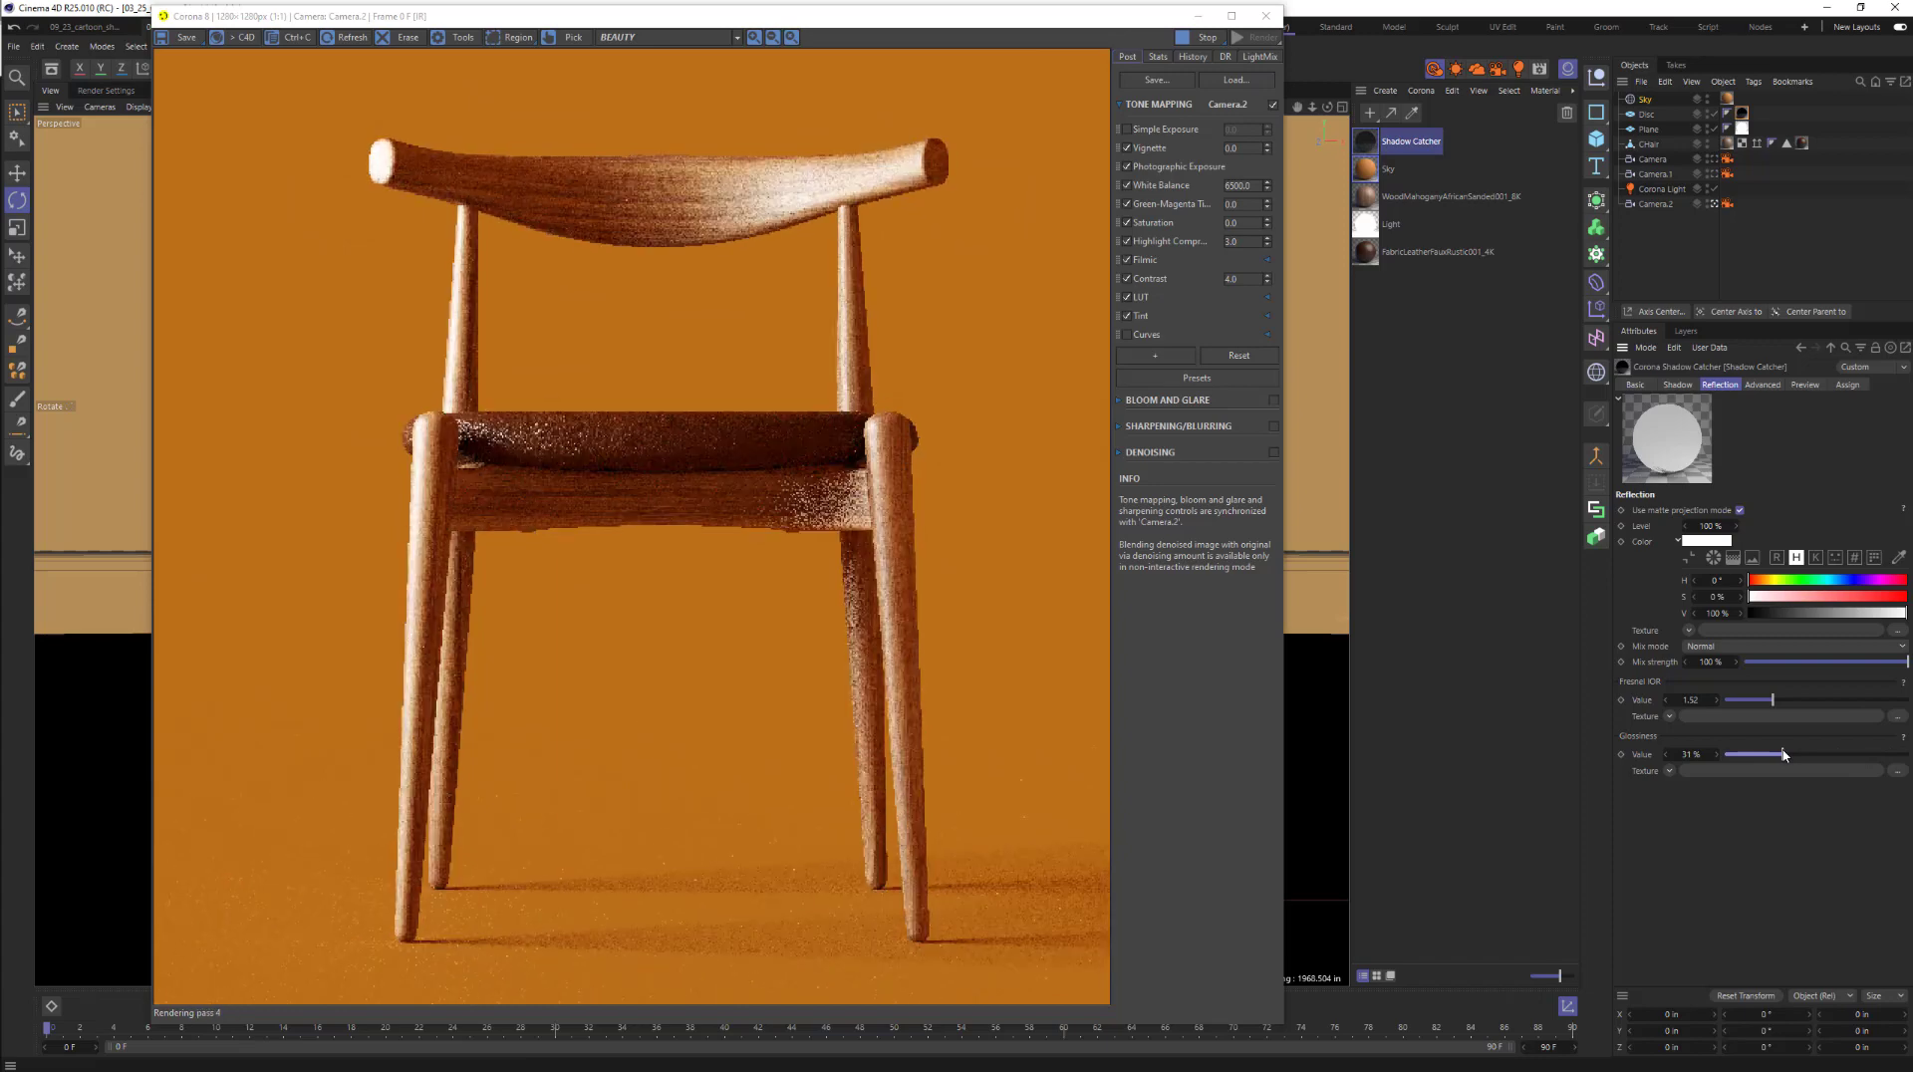
- Raise the Shadow Catcher's reflection glossiness to 51% and enable its Bump channel
{"action": "left_click_drag", "start_coordinate": [1784, 754], "coordinate": [1819, 754]}
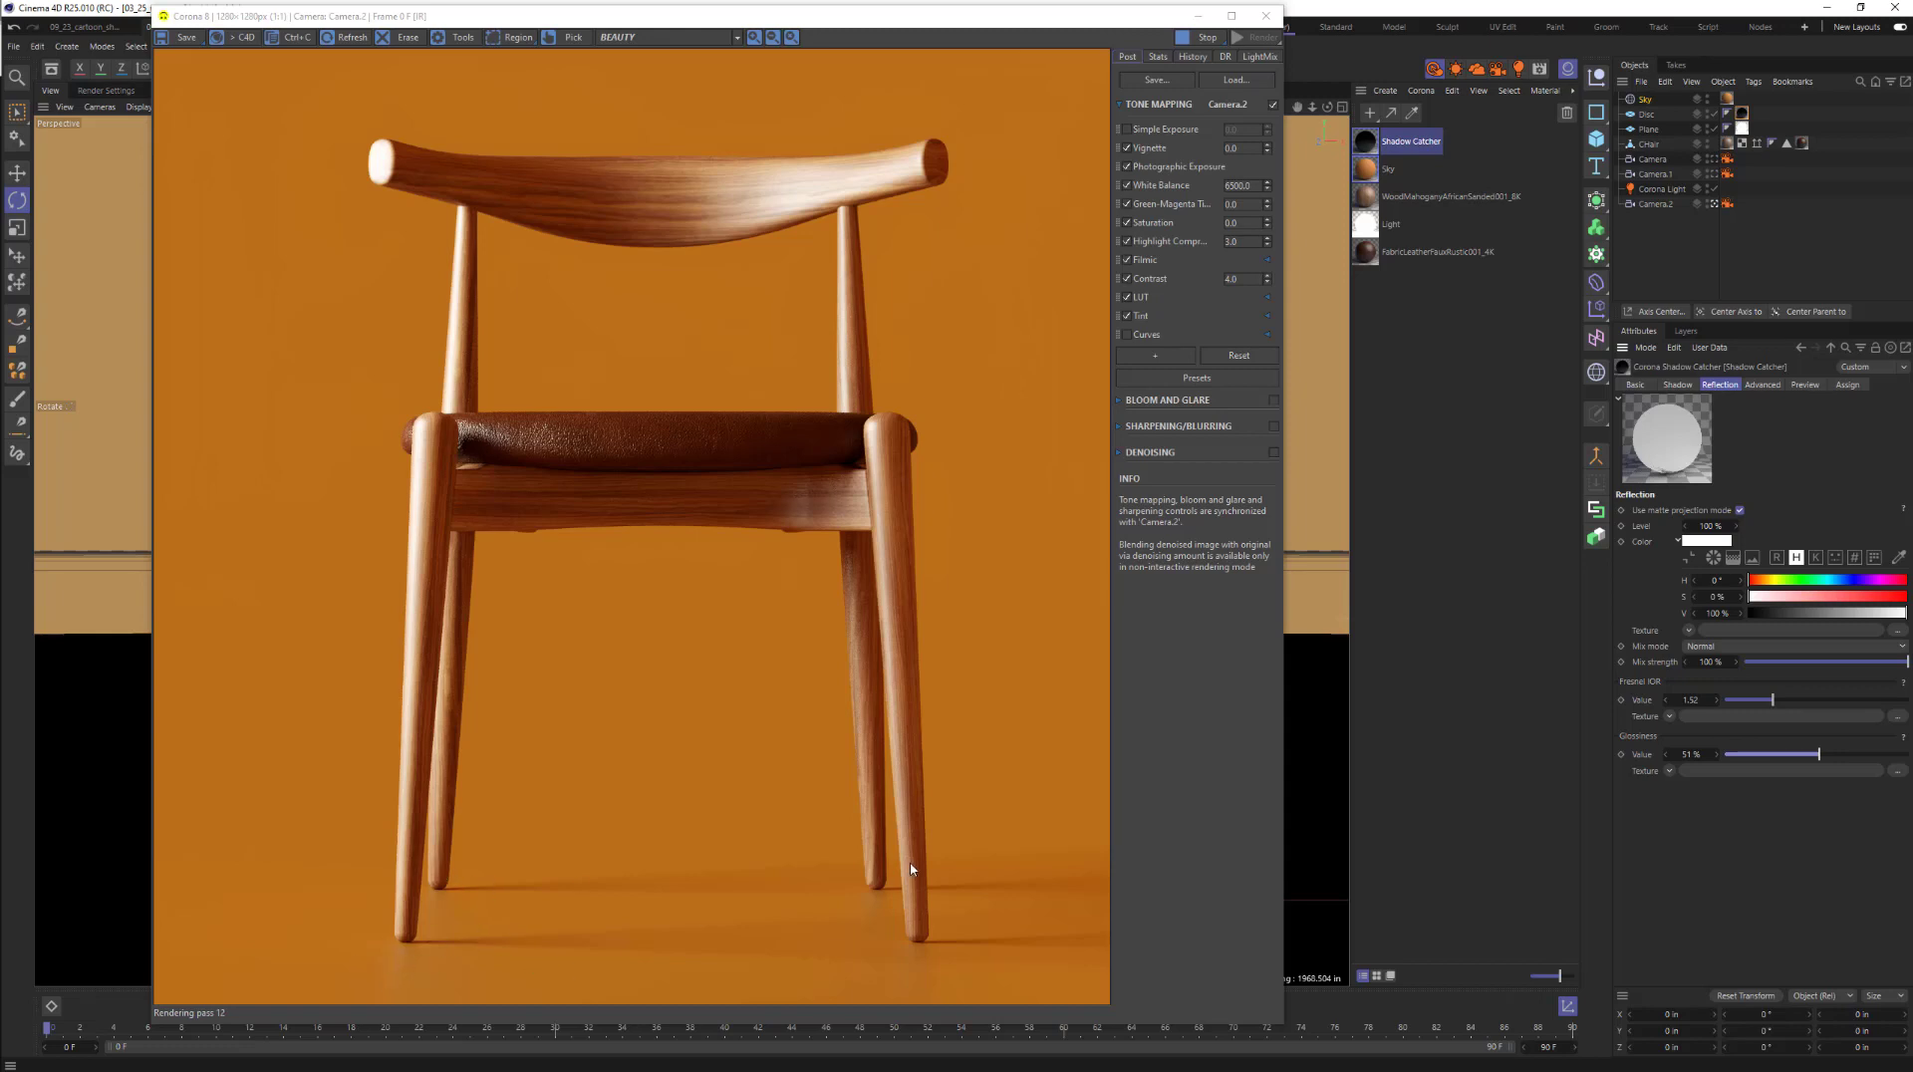
{"action": "left_click", "coordinate": [1635, 385]}
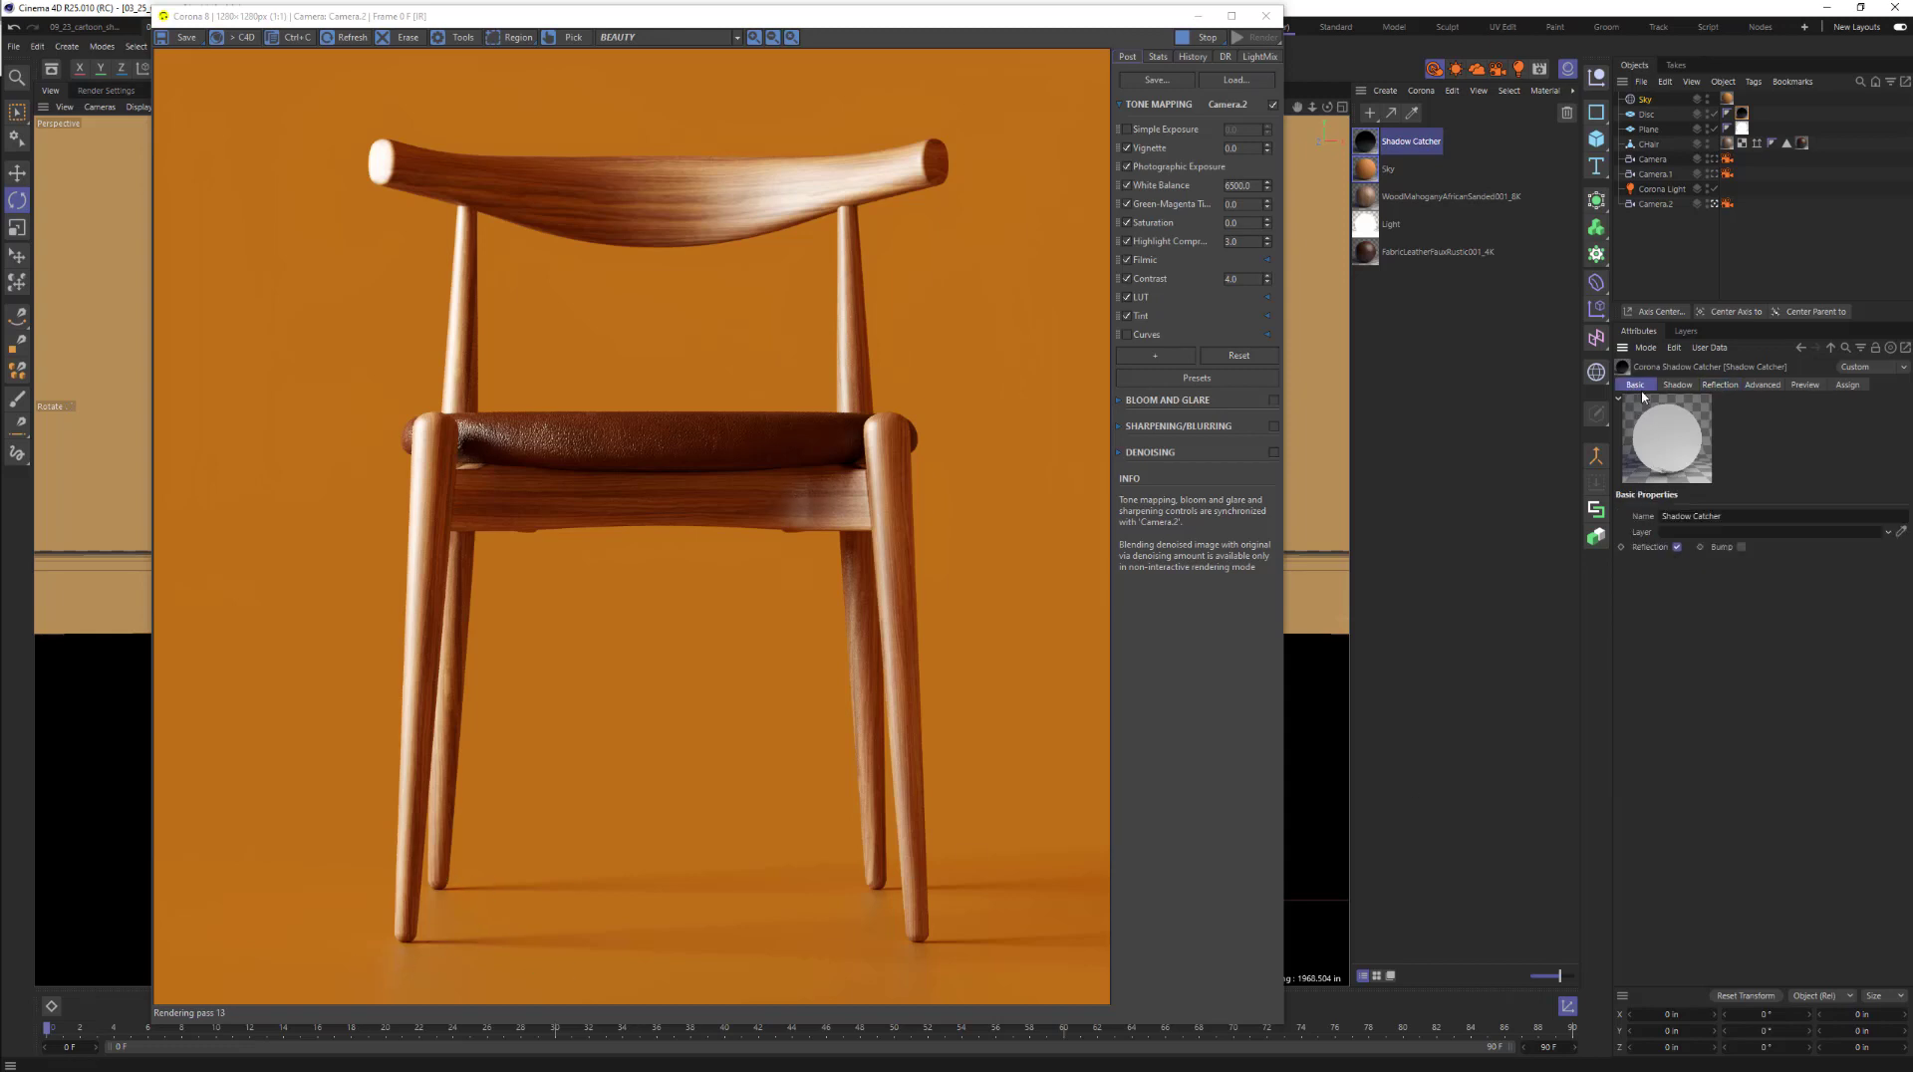
{"action": "left_click", "coordinate": [1741, 546]}
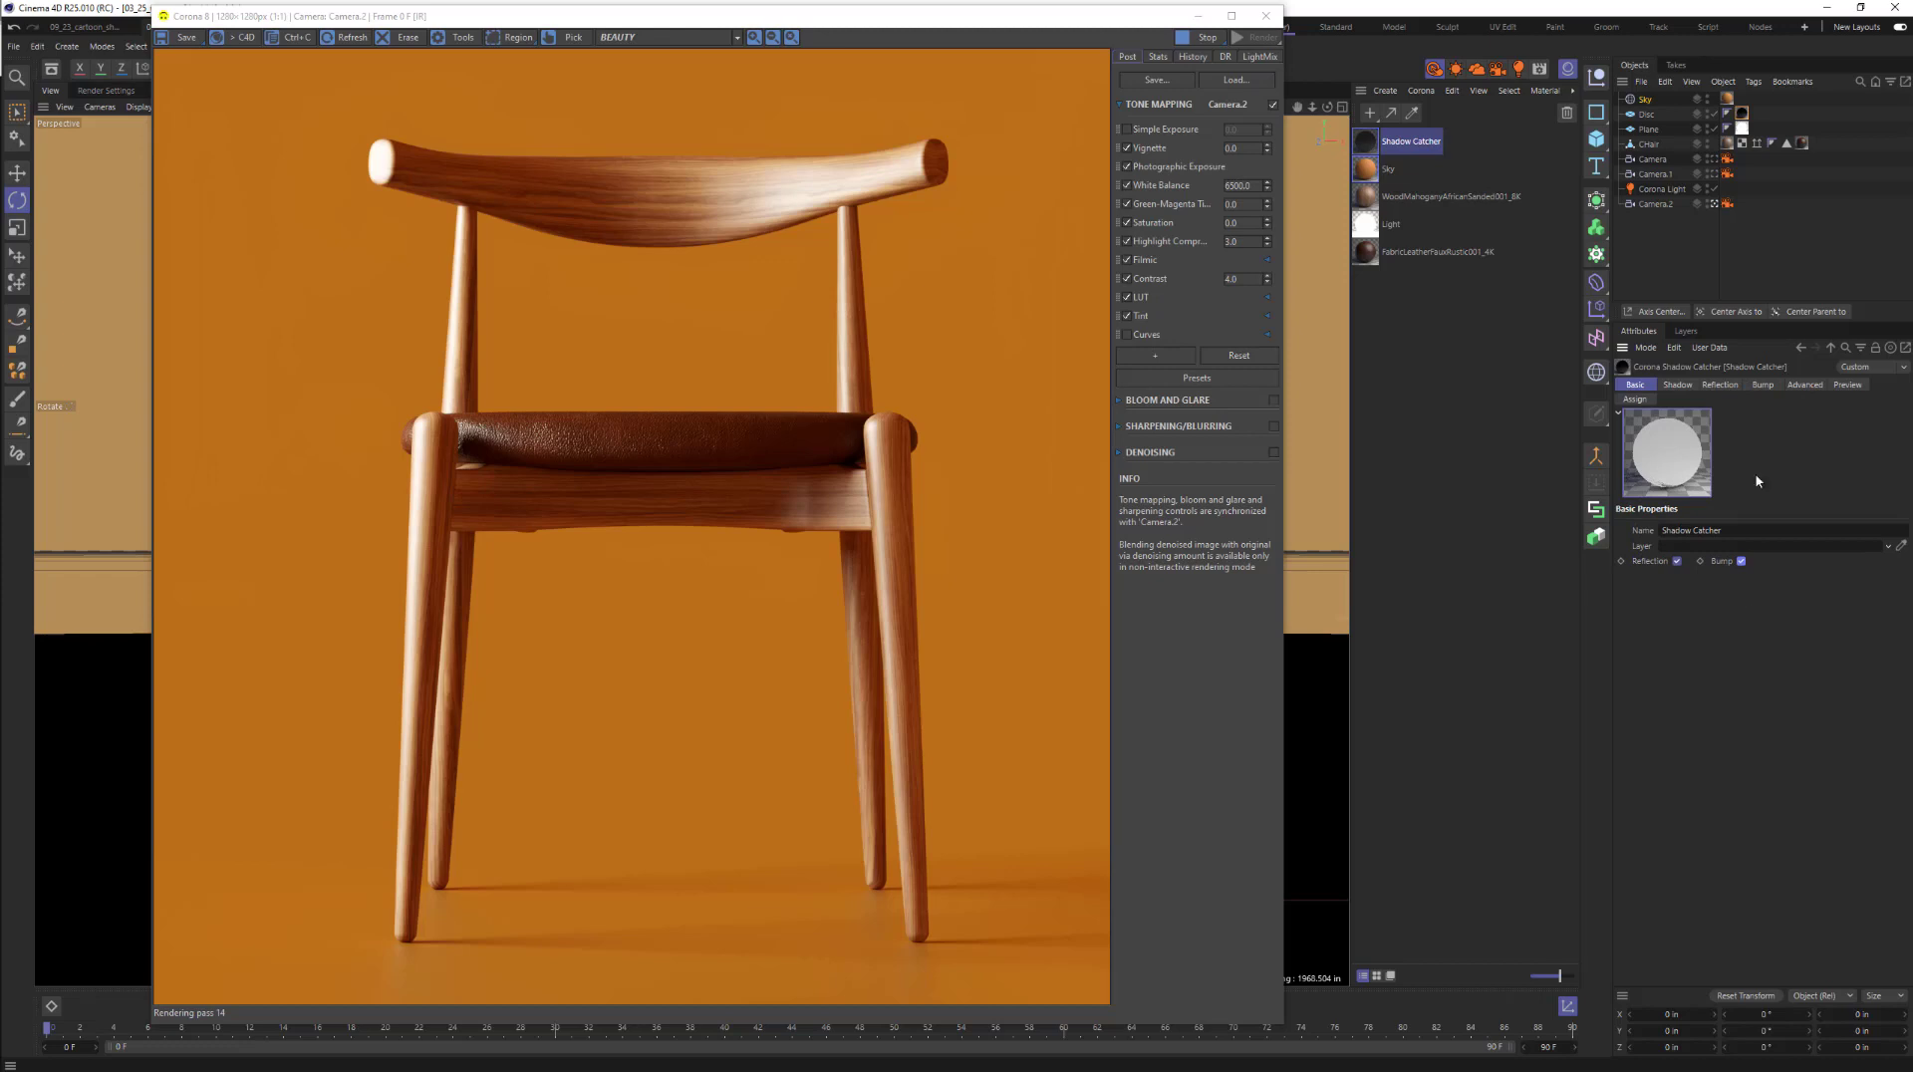
{"action": "left_click", "coordinate": [1764, 385]}
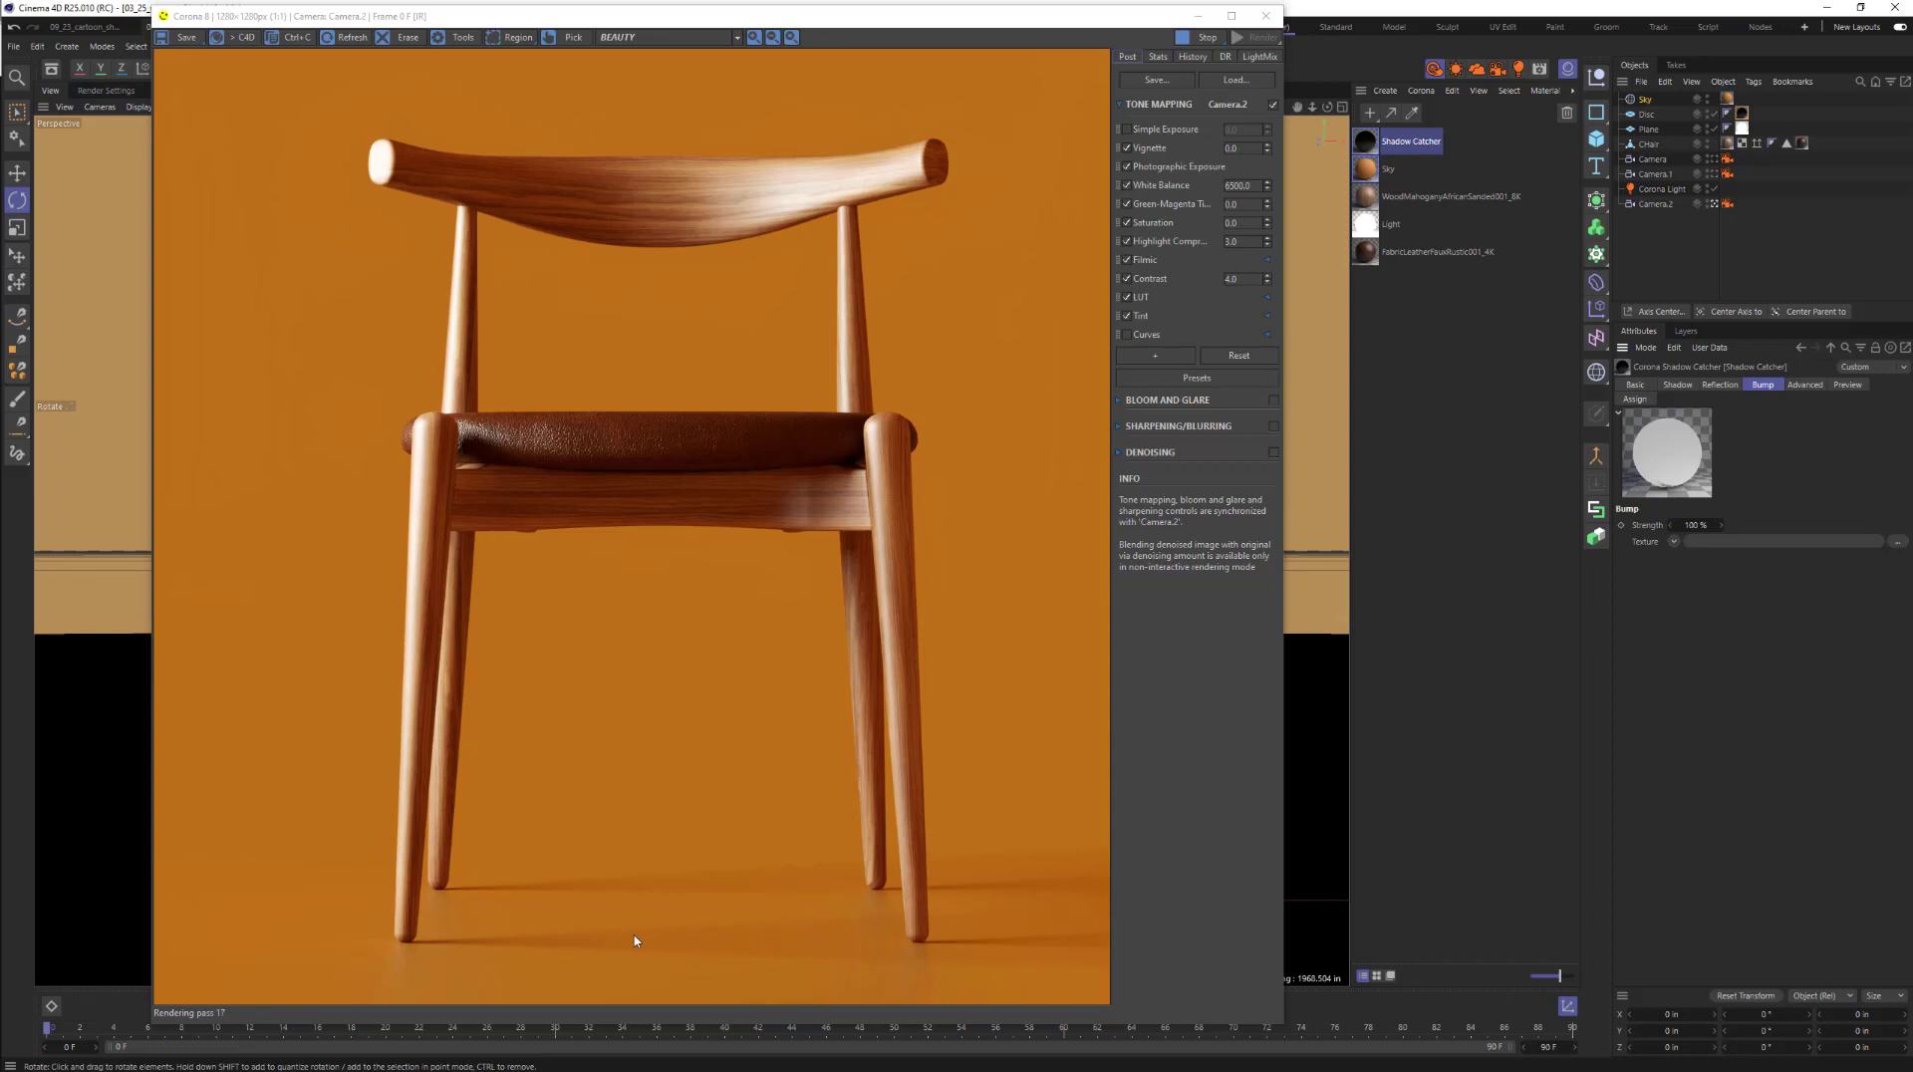
{"action": "left_click", "coordinate": [1686, 388]}
{"action": "left_click", "coordinate": [1716, 387]}
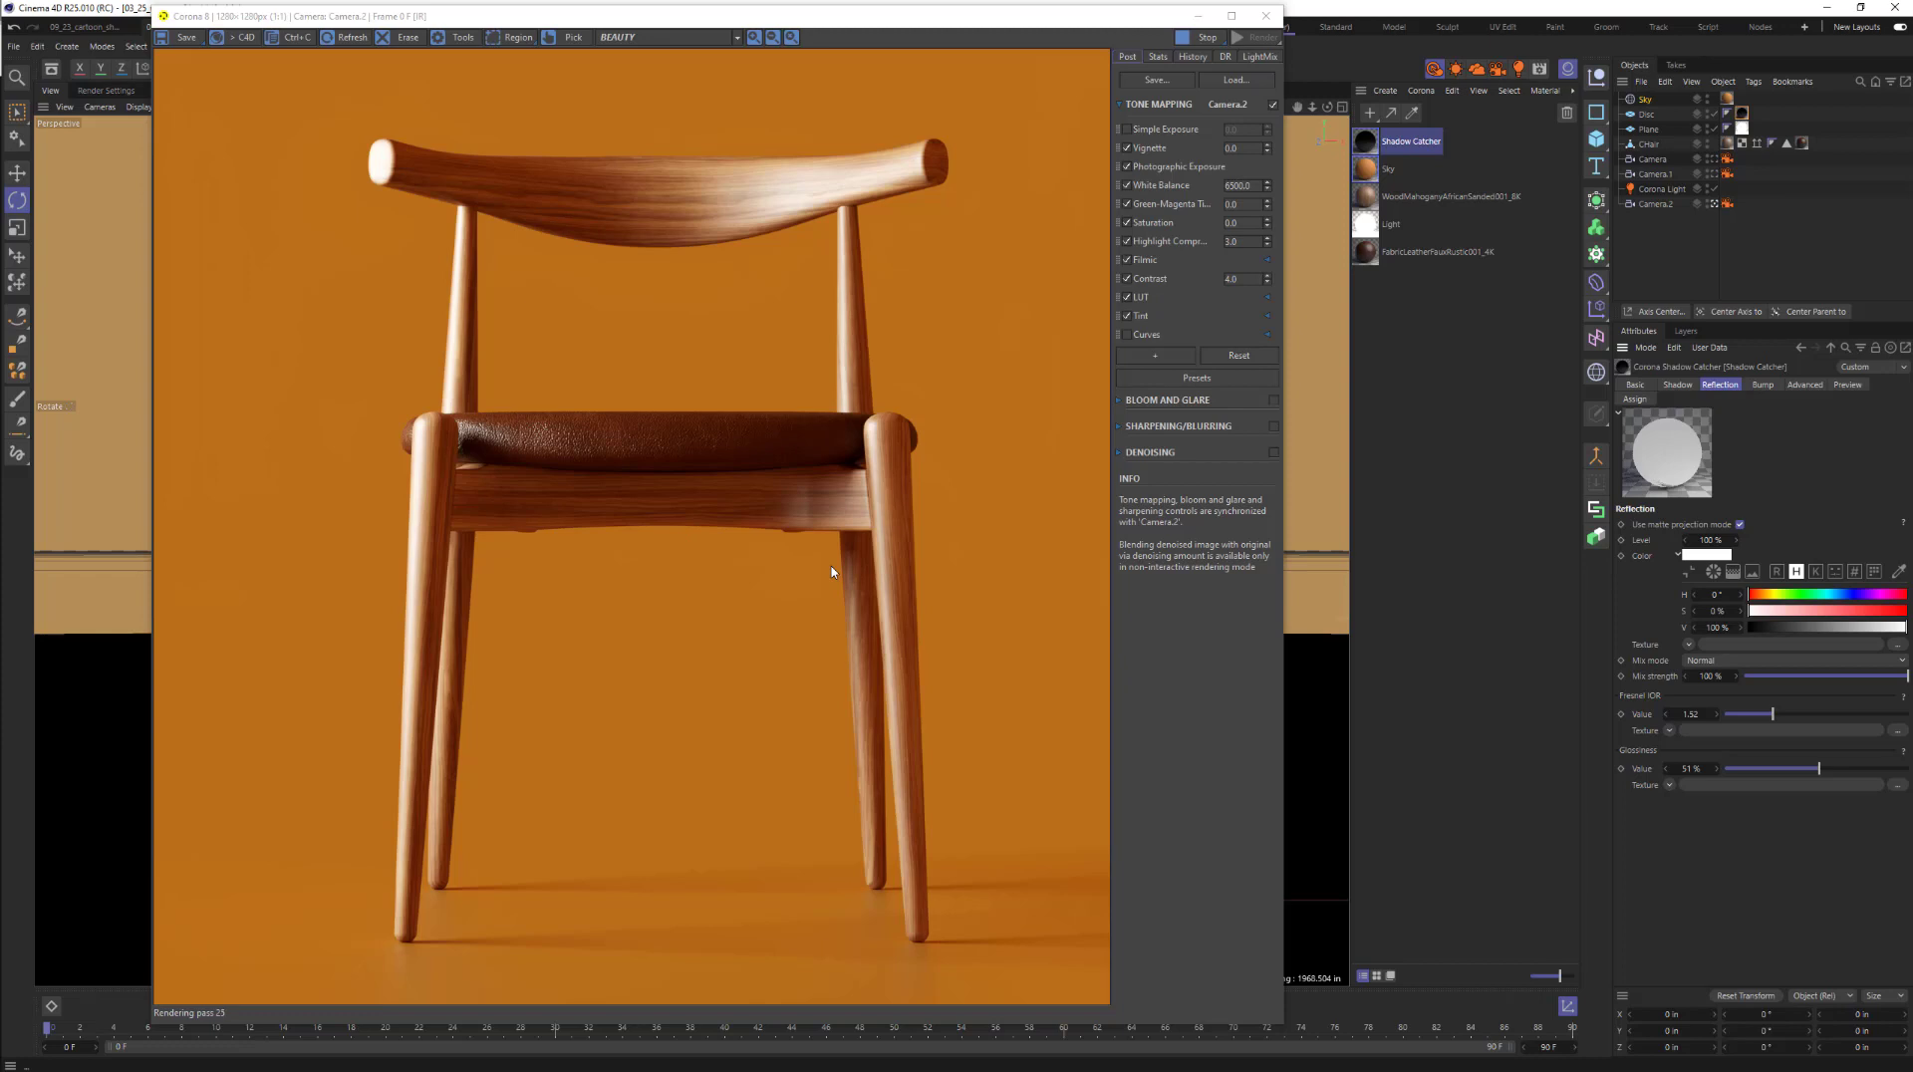
- Close the chair's interactive render and switch to the 06_07_Raptor_v01.c4d truck scene
{"action": "left_click", "coordinate": [1206, 37]}
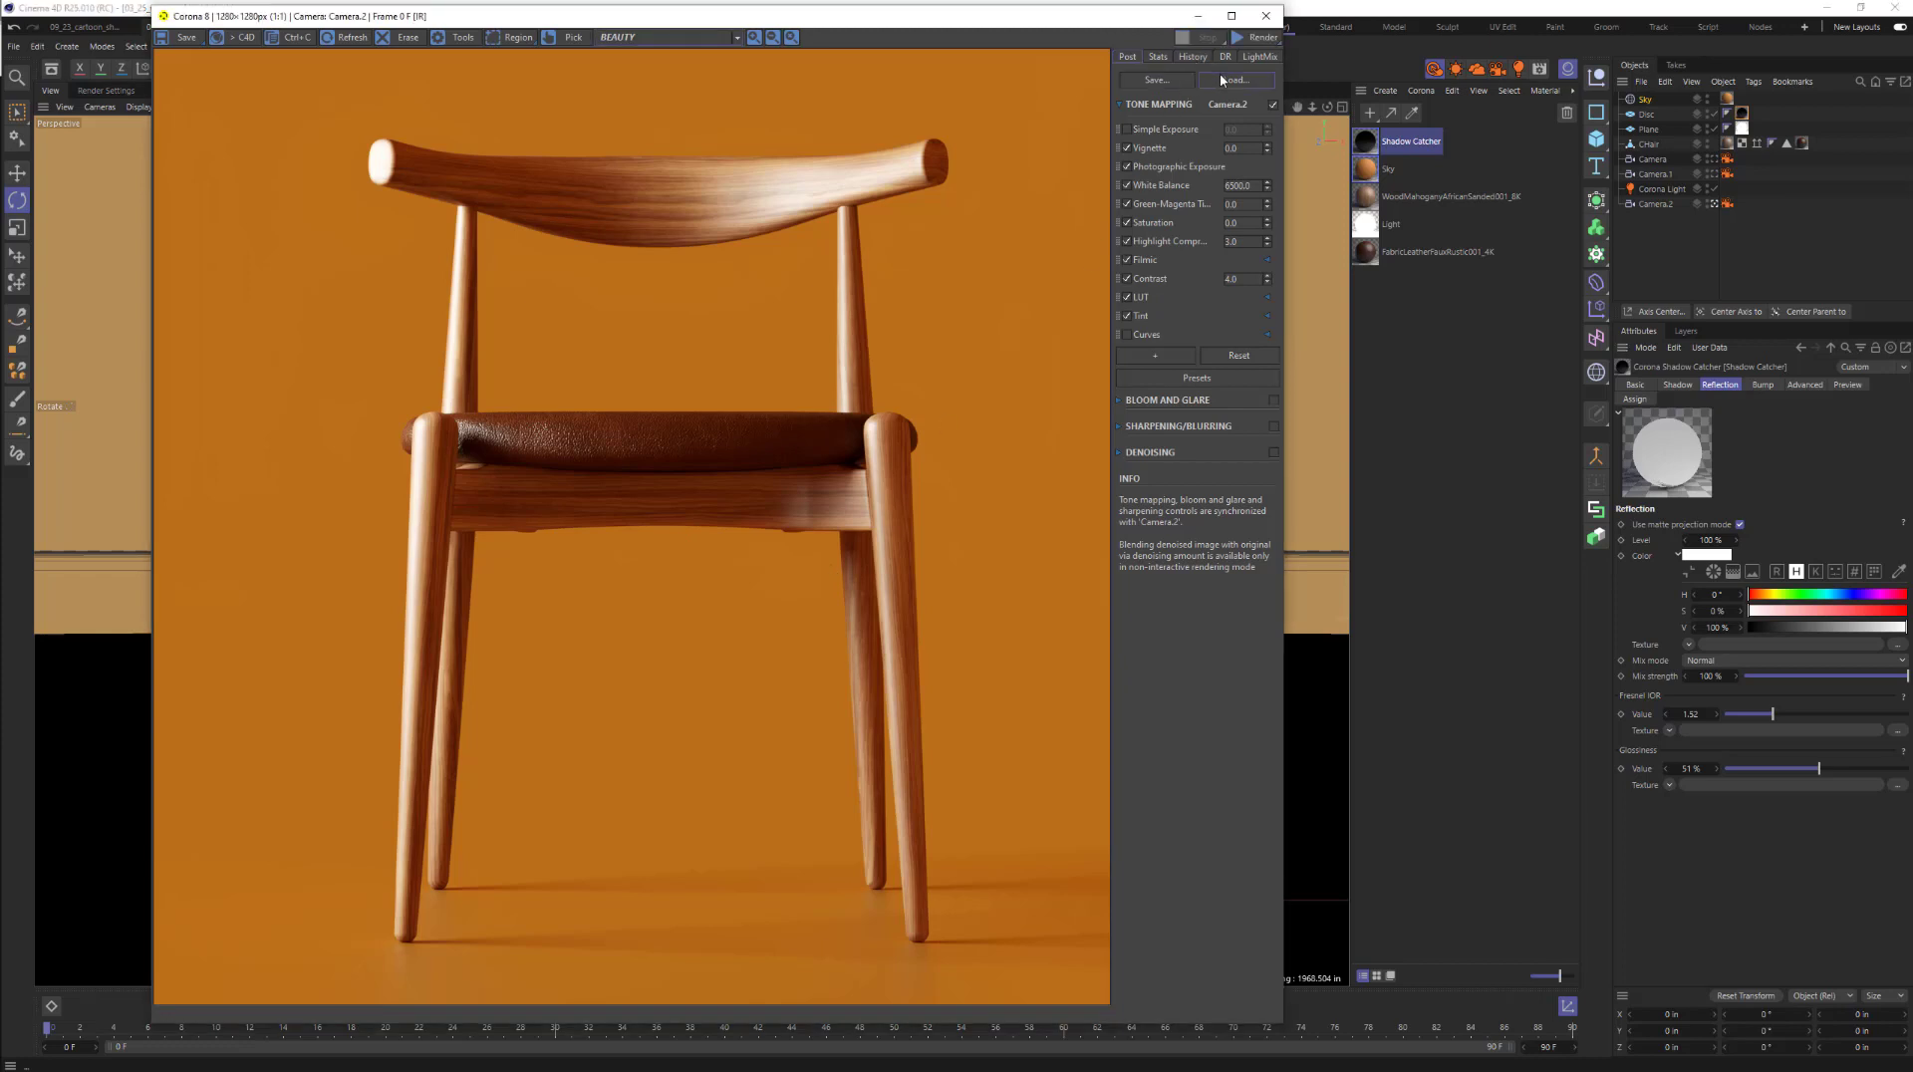
{"action": "left_click", "coordinate": [1263, 17]}
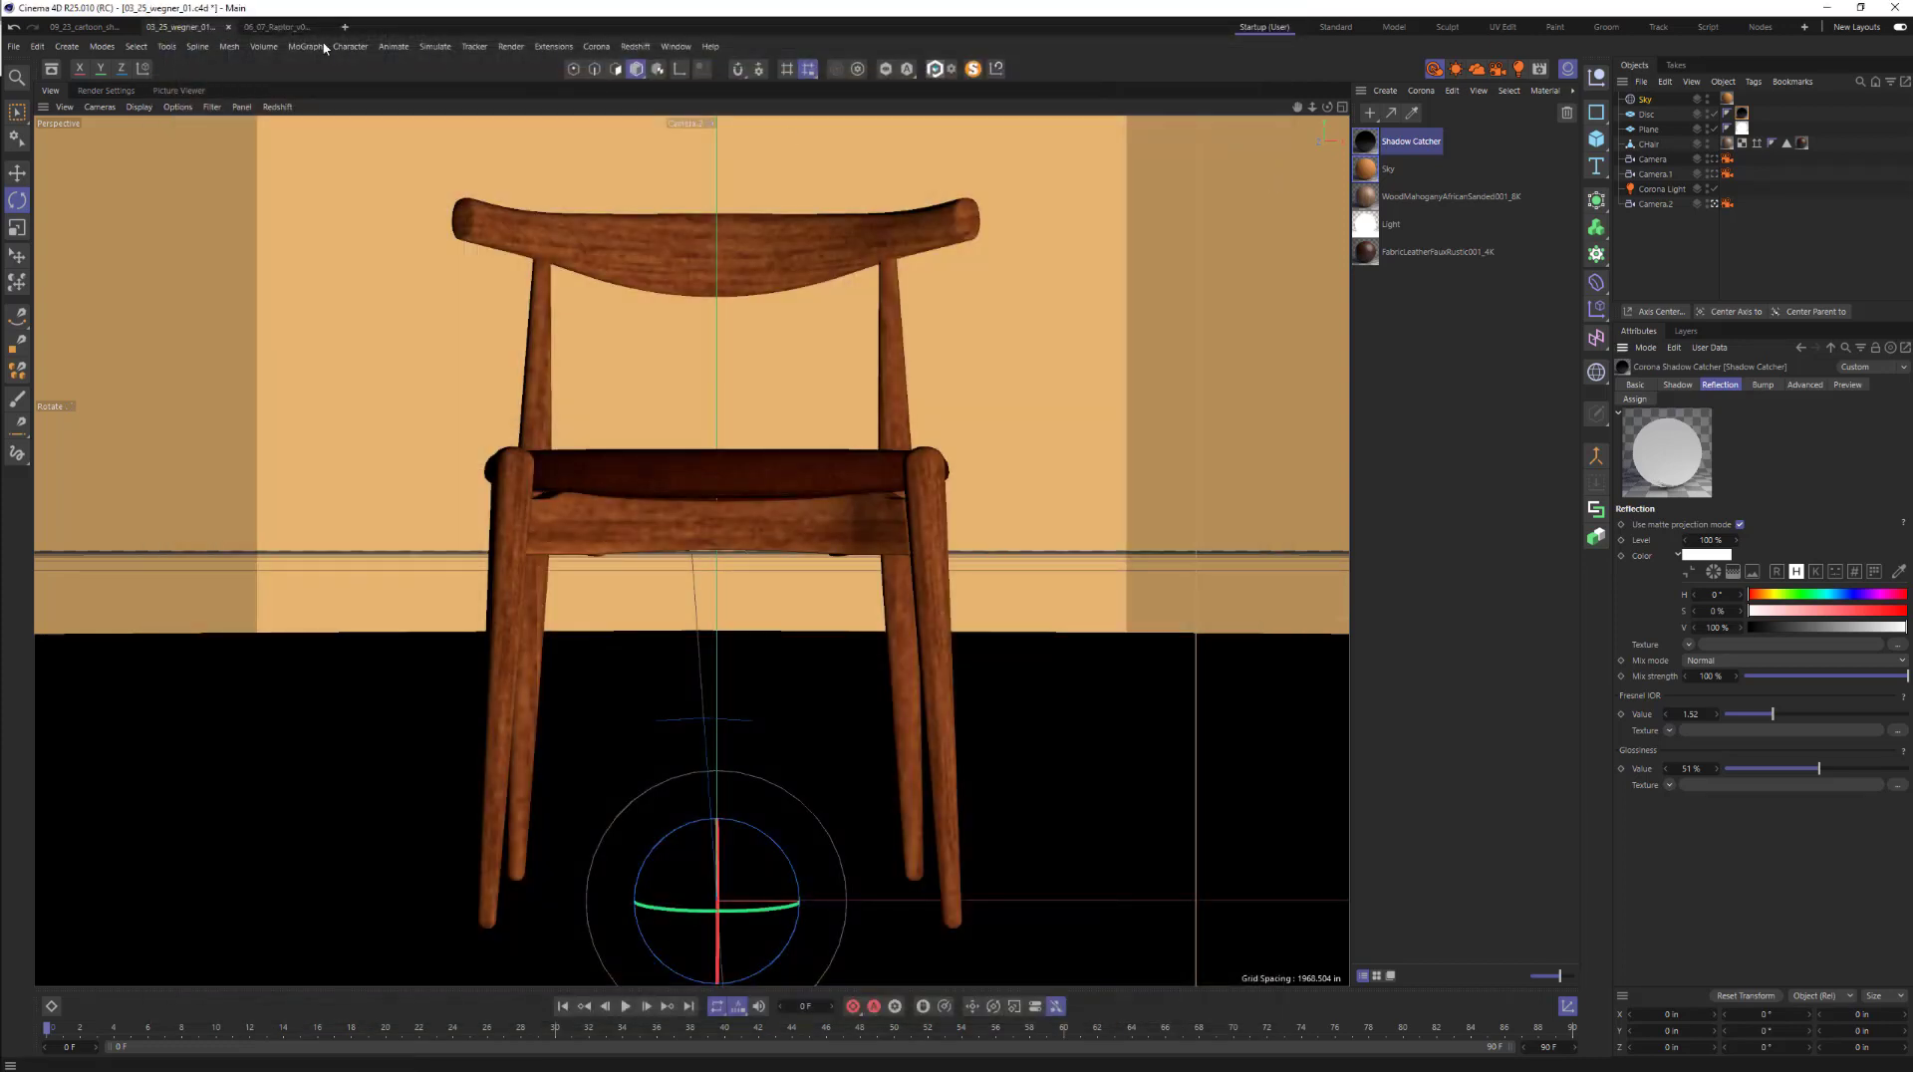
{"action": "left_click", "coordinate": [274, 28]}
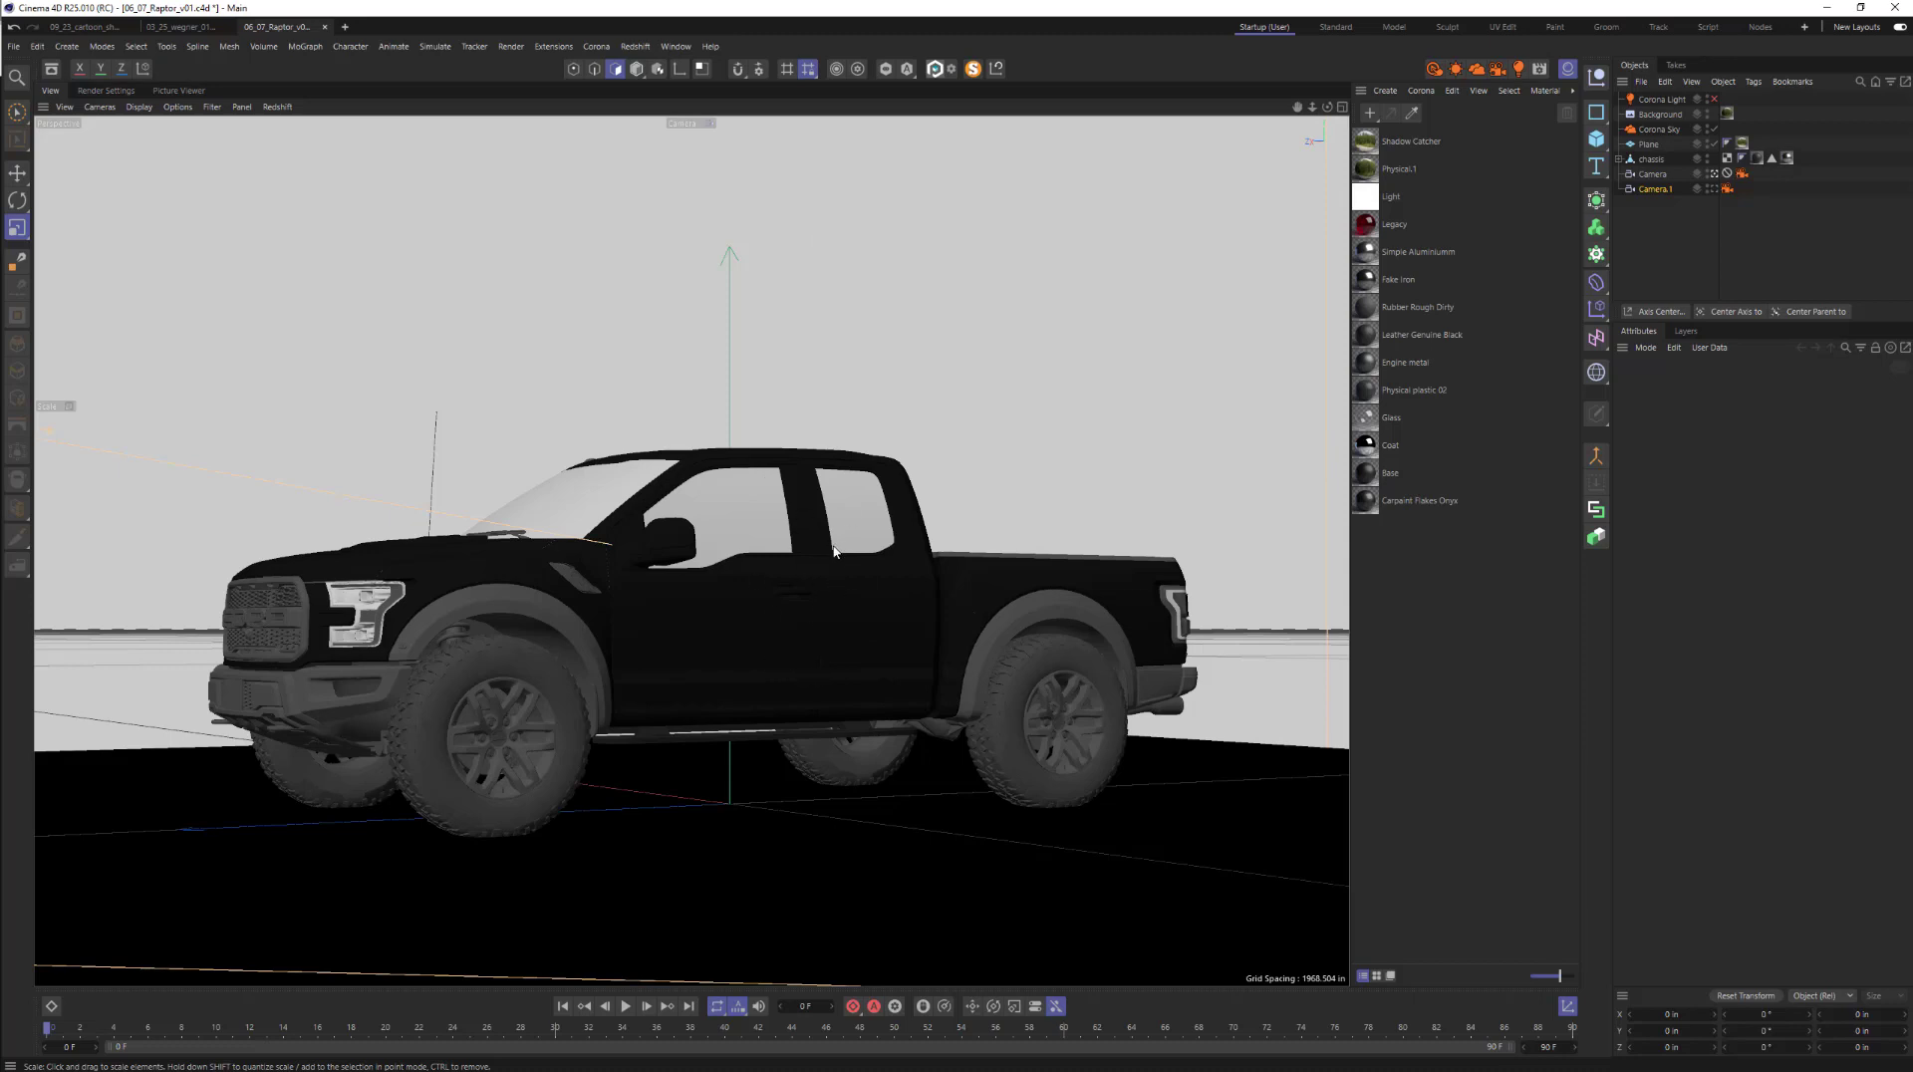
- Examine the Corona Sky and floor plane settings and preview the truck with an interactive render
{"action": "left_click", "coordinate": [1668, 132]}
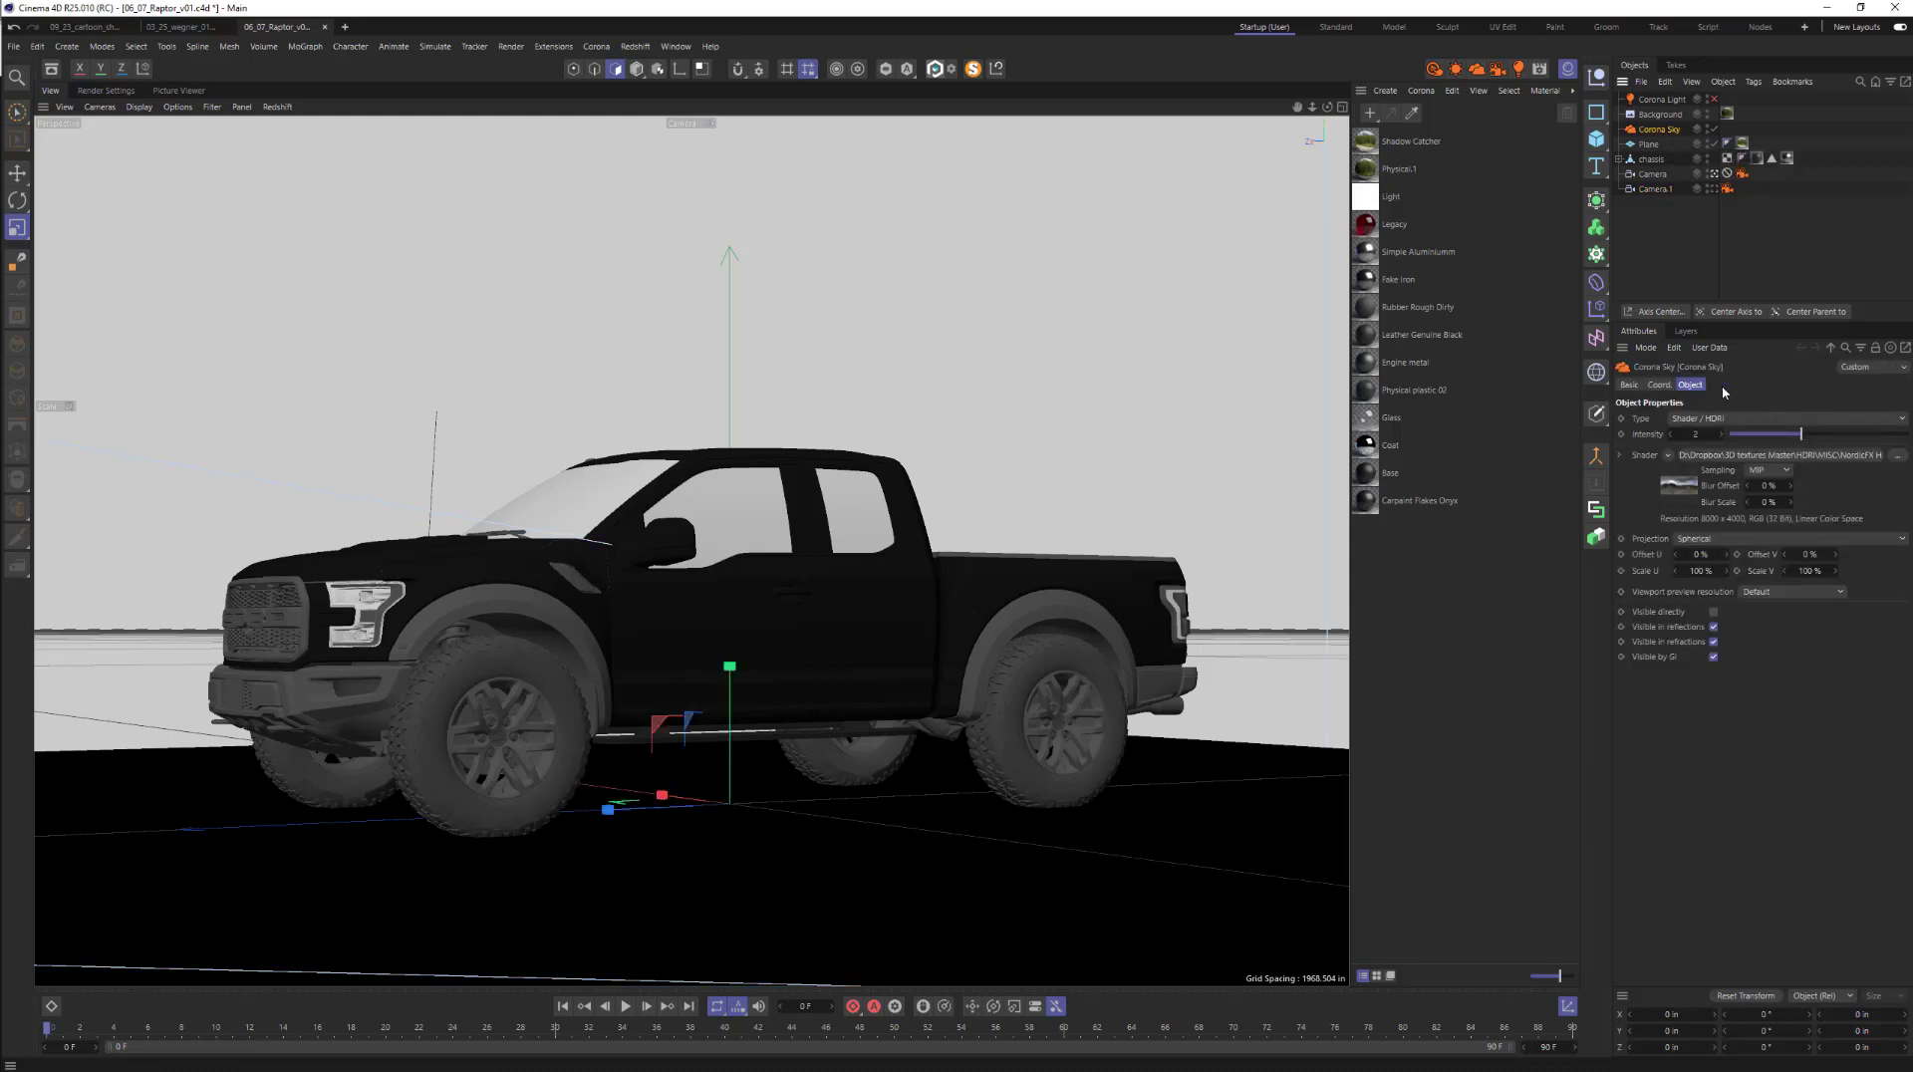
{"action": "left_click", "coordinate": [1156, 769]}
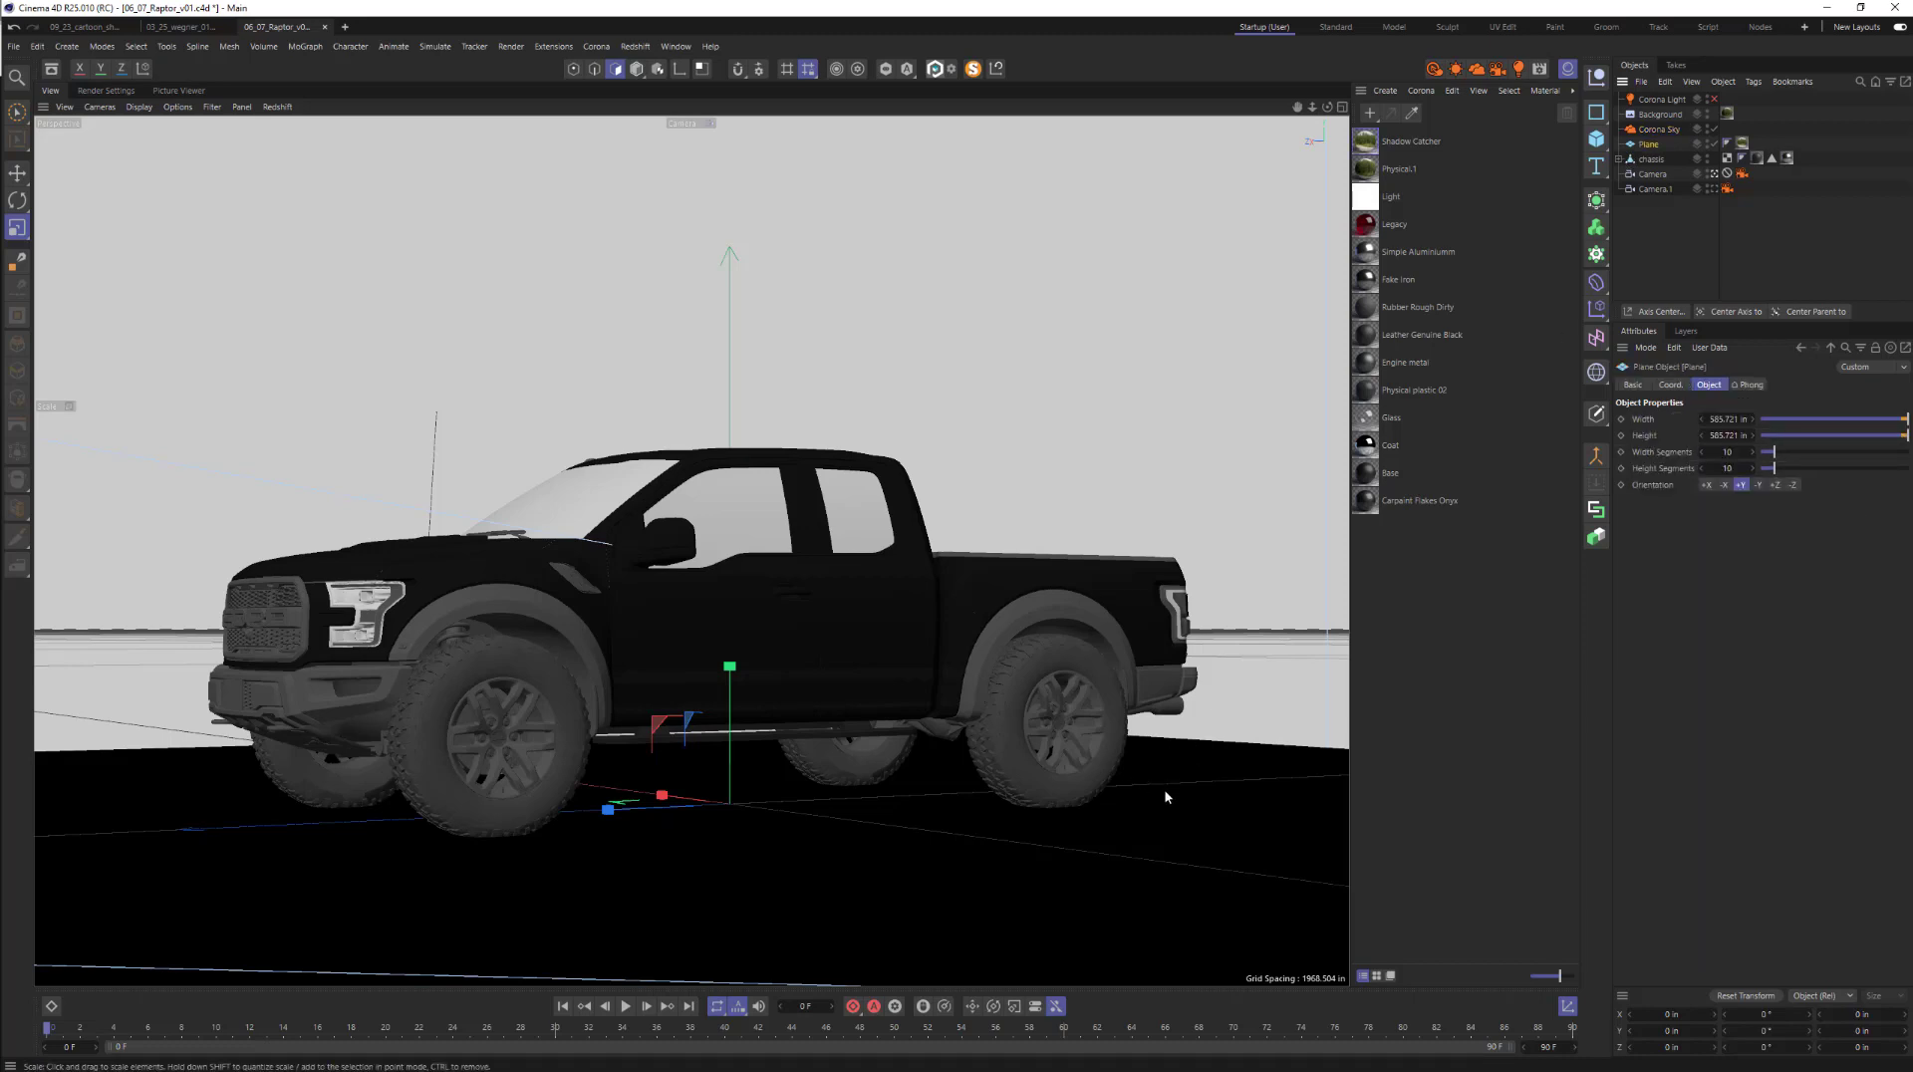
{"action": "left_click", "coordinate": [1434, 71]}
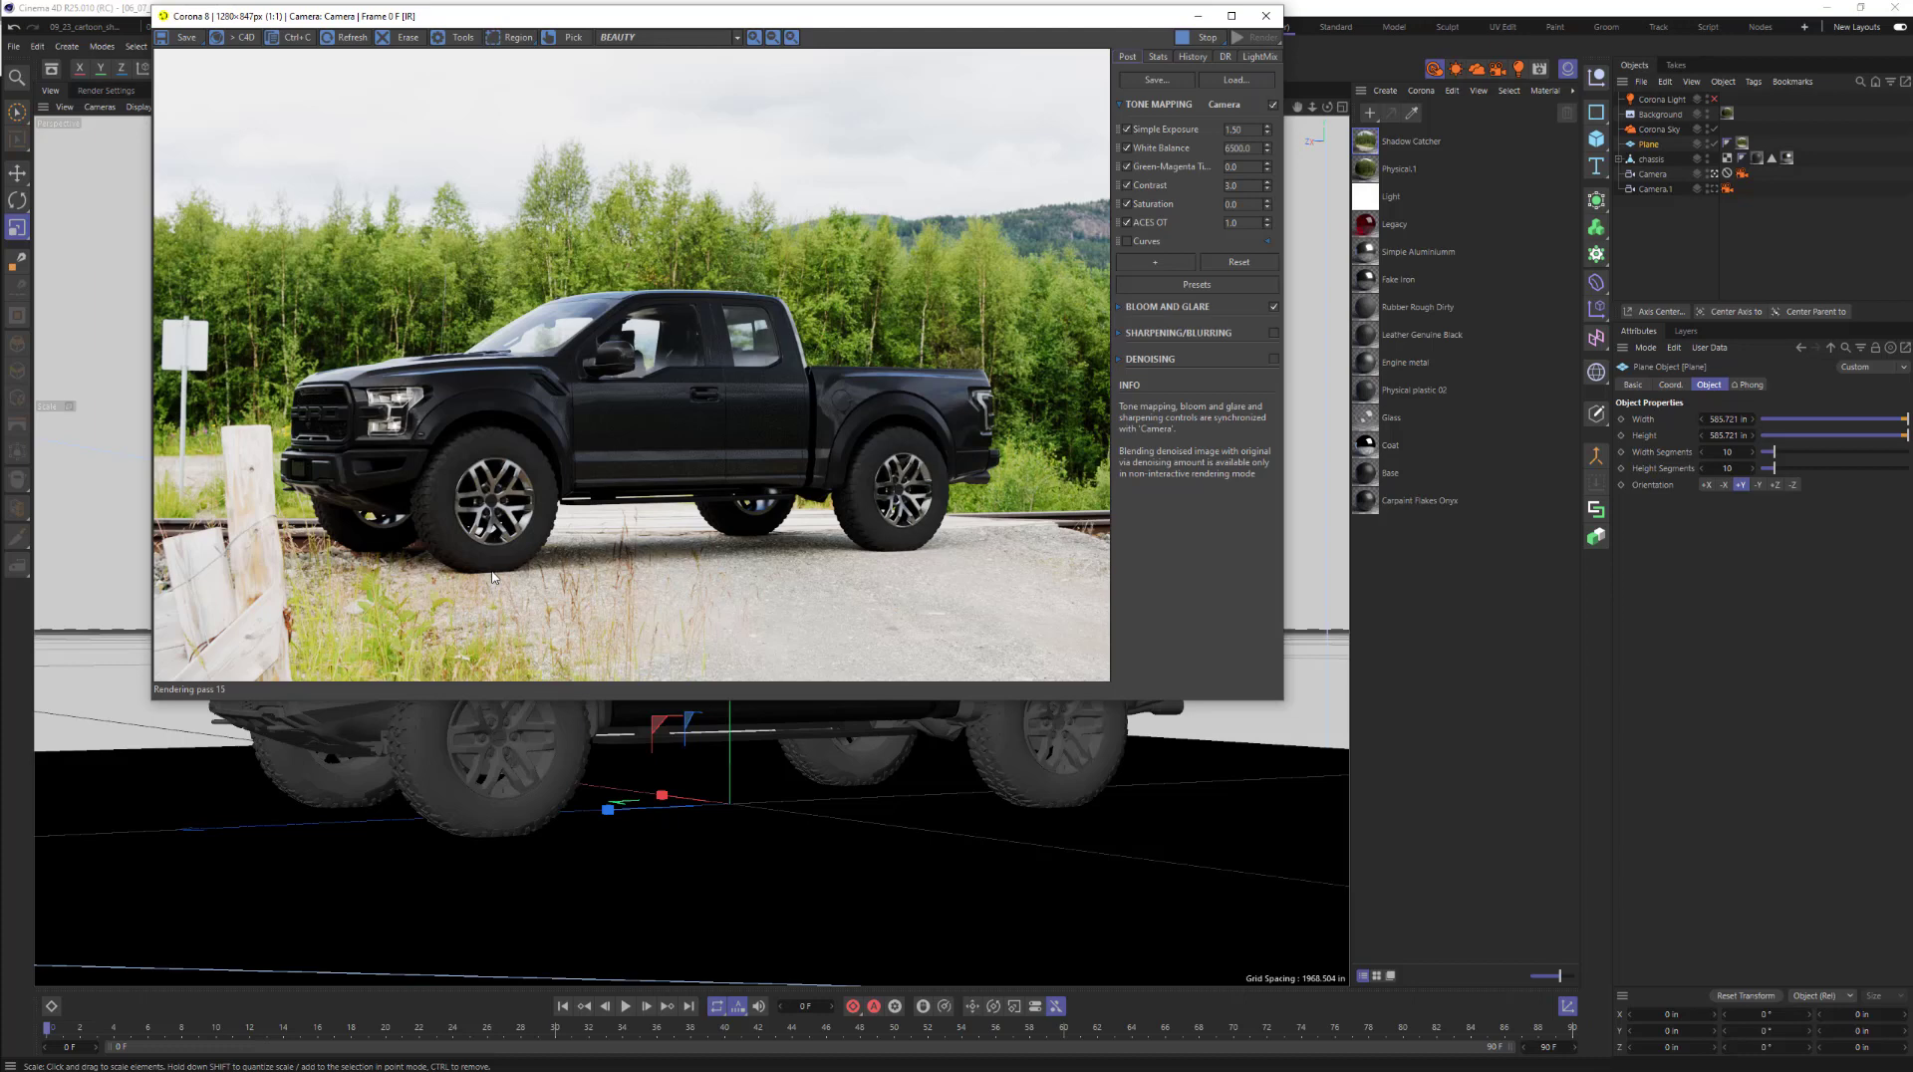
{"action": "left_click", "coordinate": [1203, 40]}
{"action": "left_click_drag", "start_coordinate": [1141, 24], "coordinate": [0, 232]}
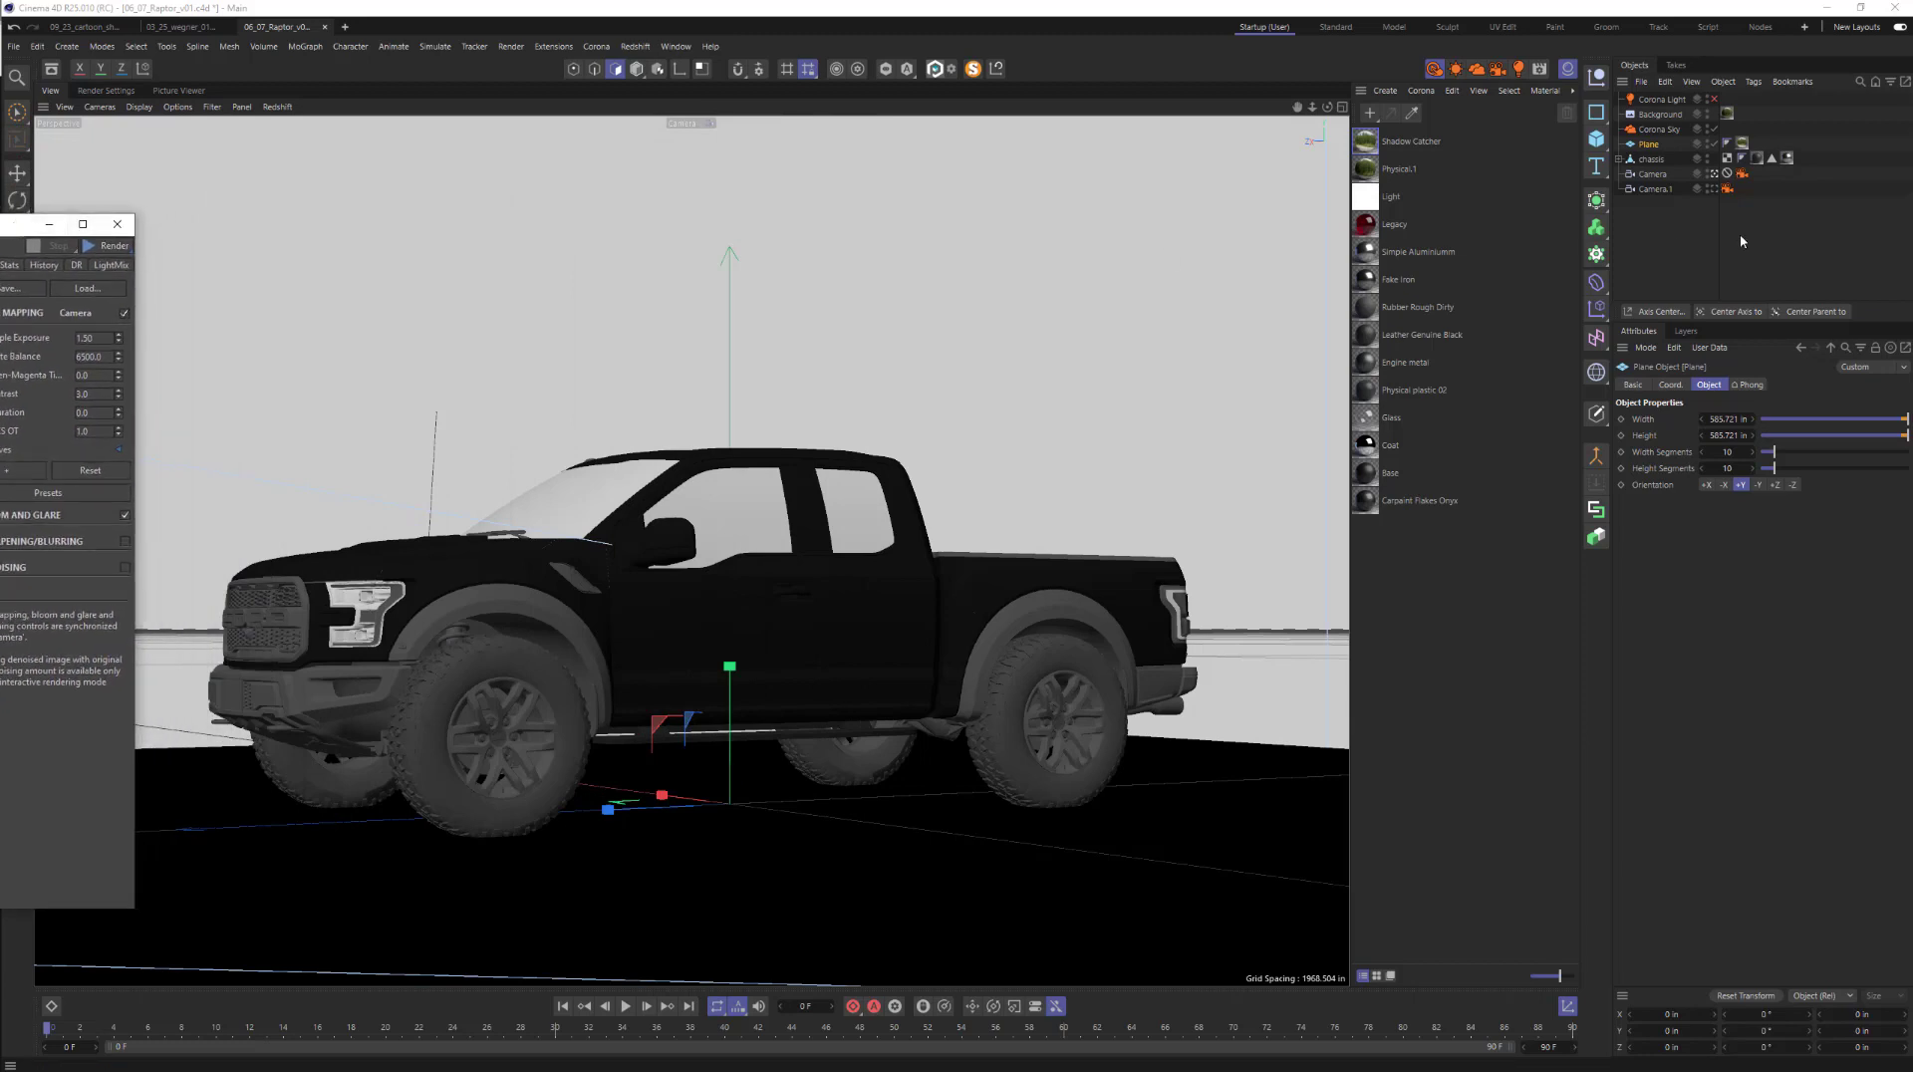
- Select the Background object and look up the Environment group among the creatable objects
{"action": "left_click", "coordinate": [1801, 235]}
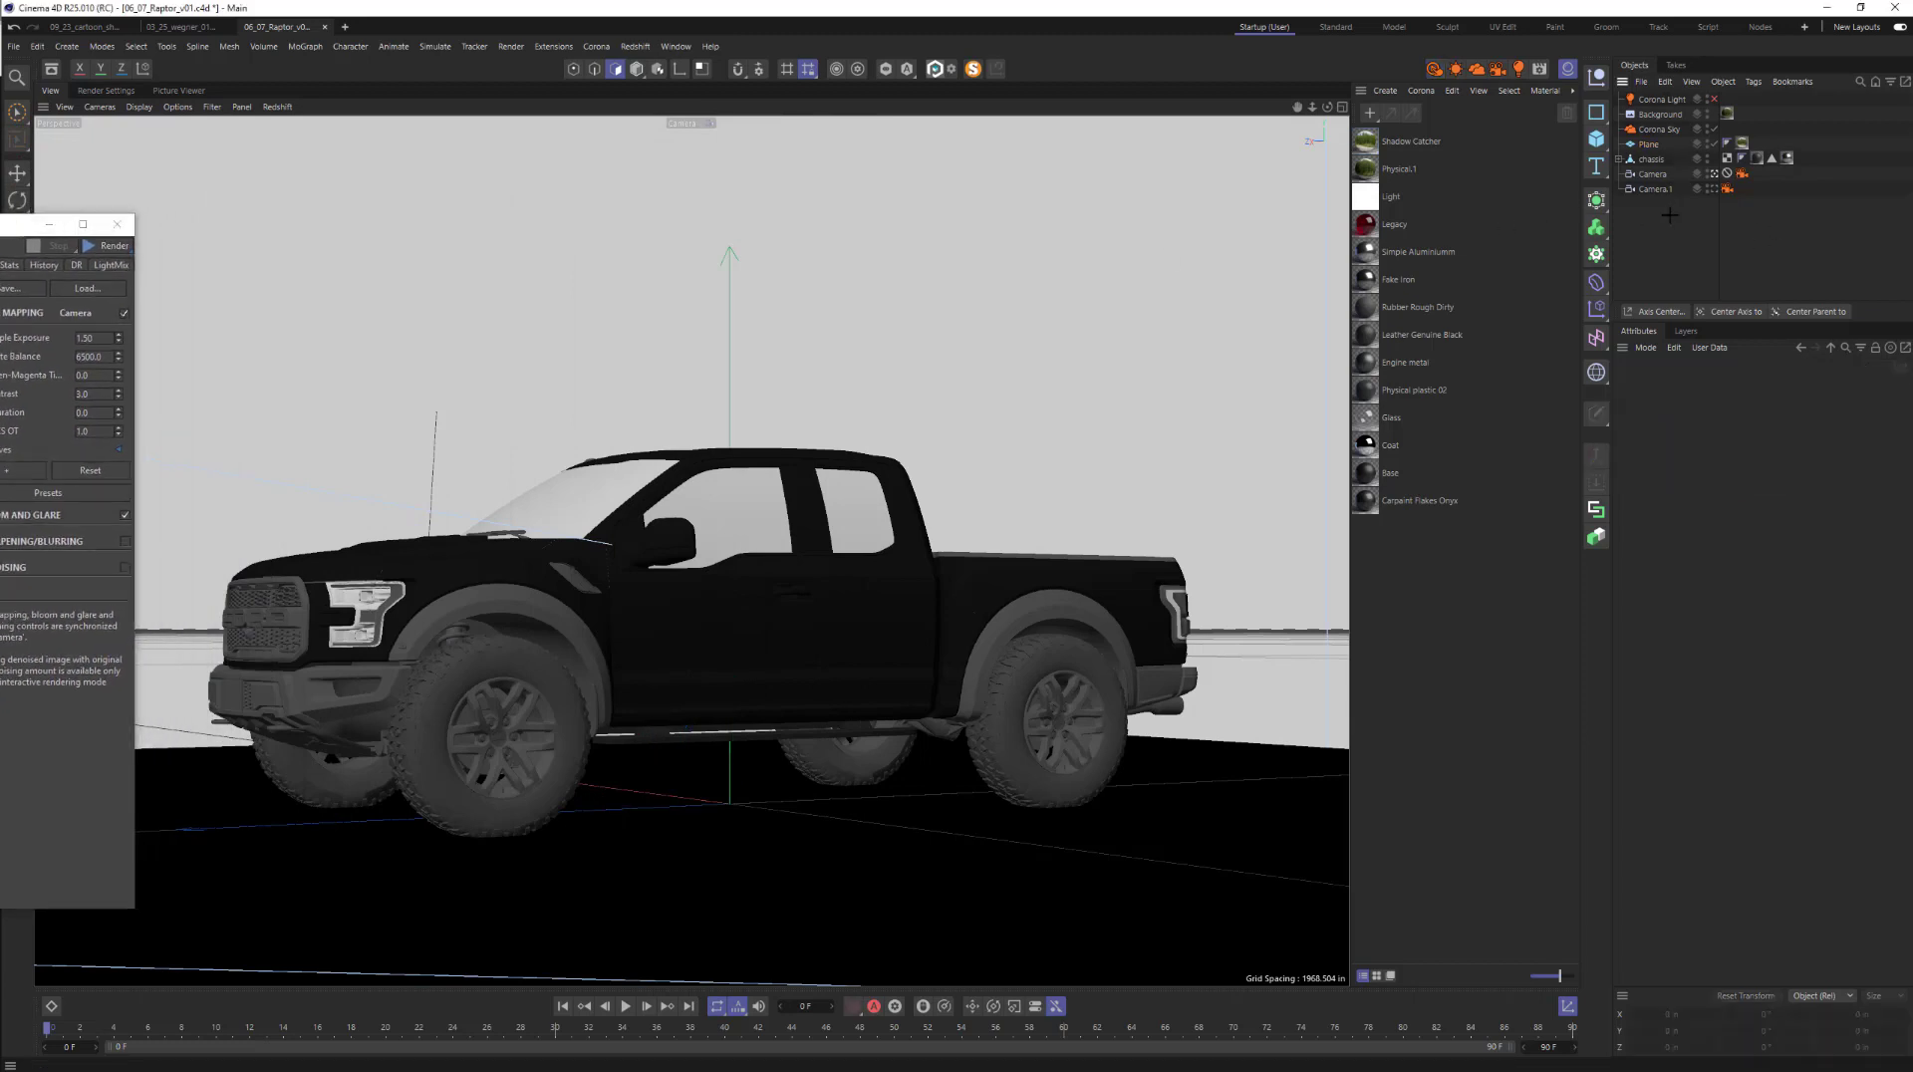
{"action": "left_click", "coordinate": [1660, 114]}
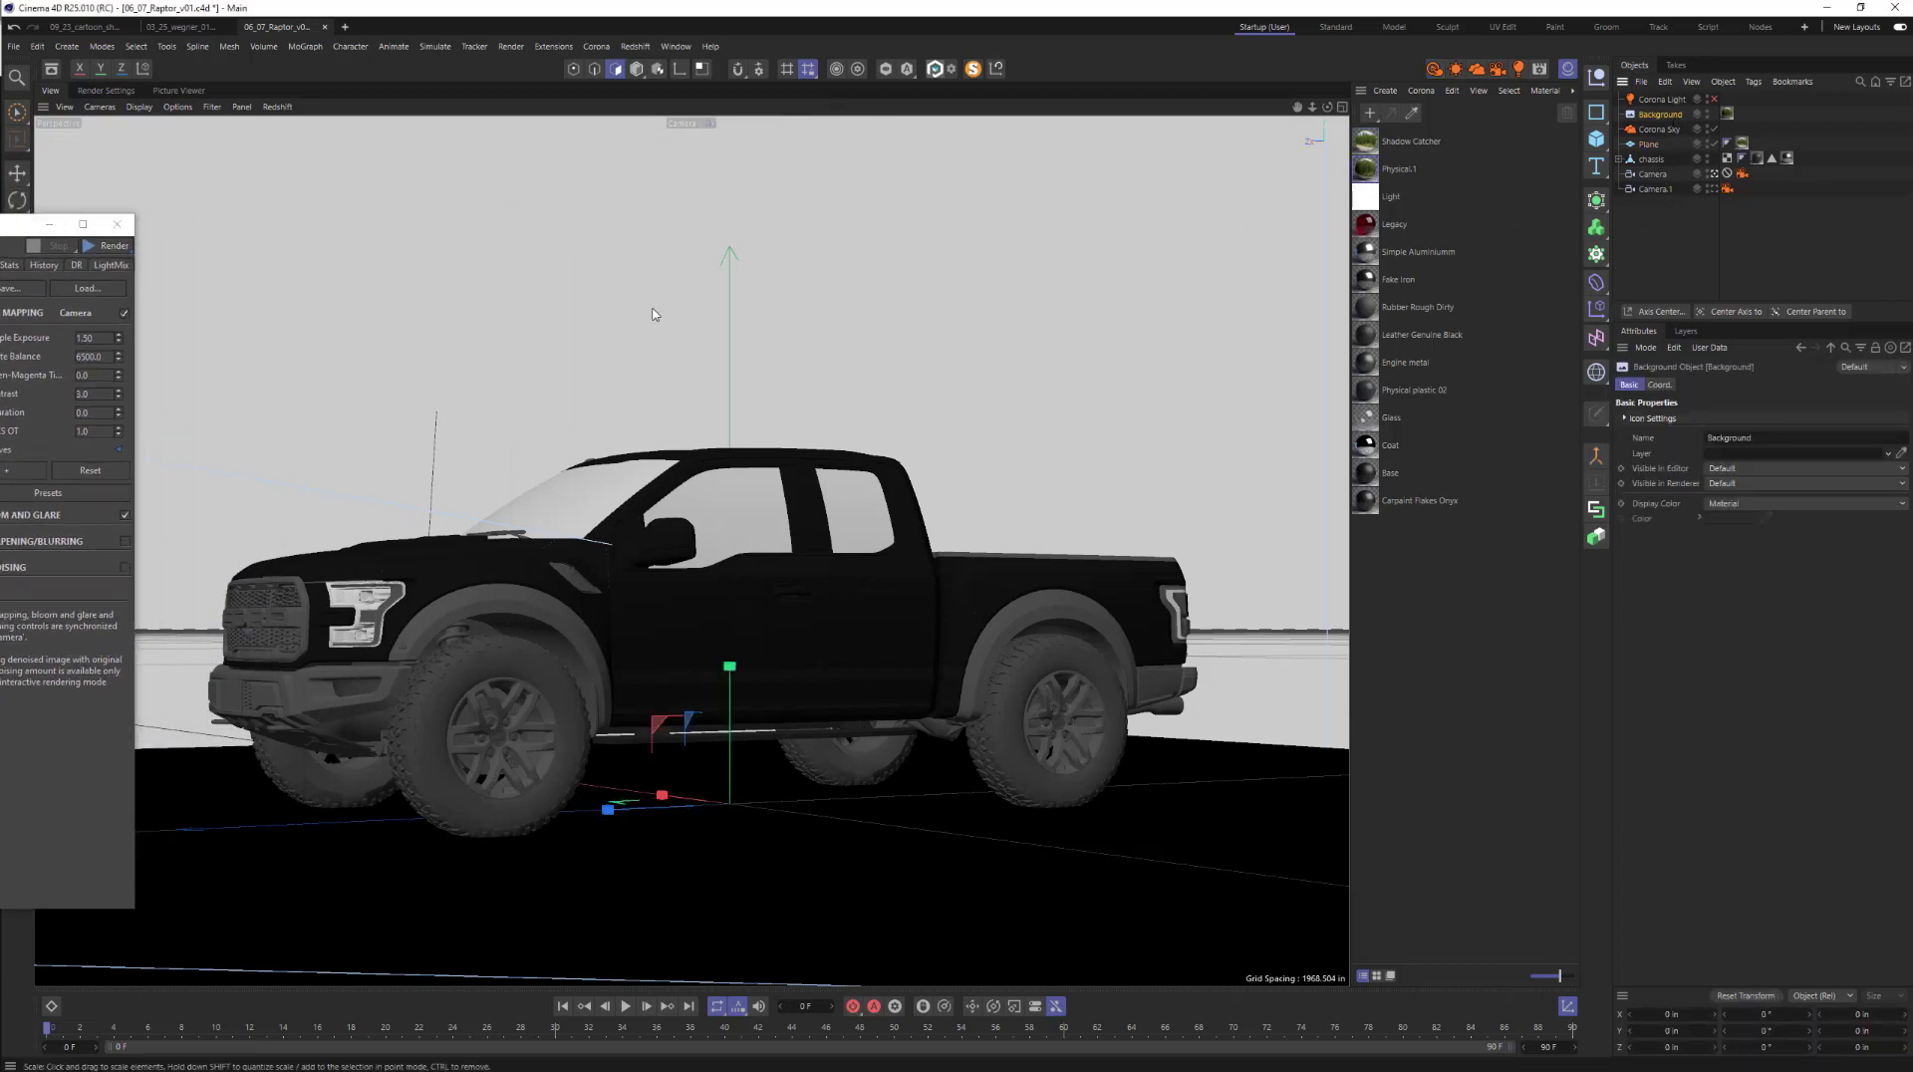
{"action": "left_click", "coordinate": [66, 46]}
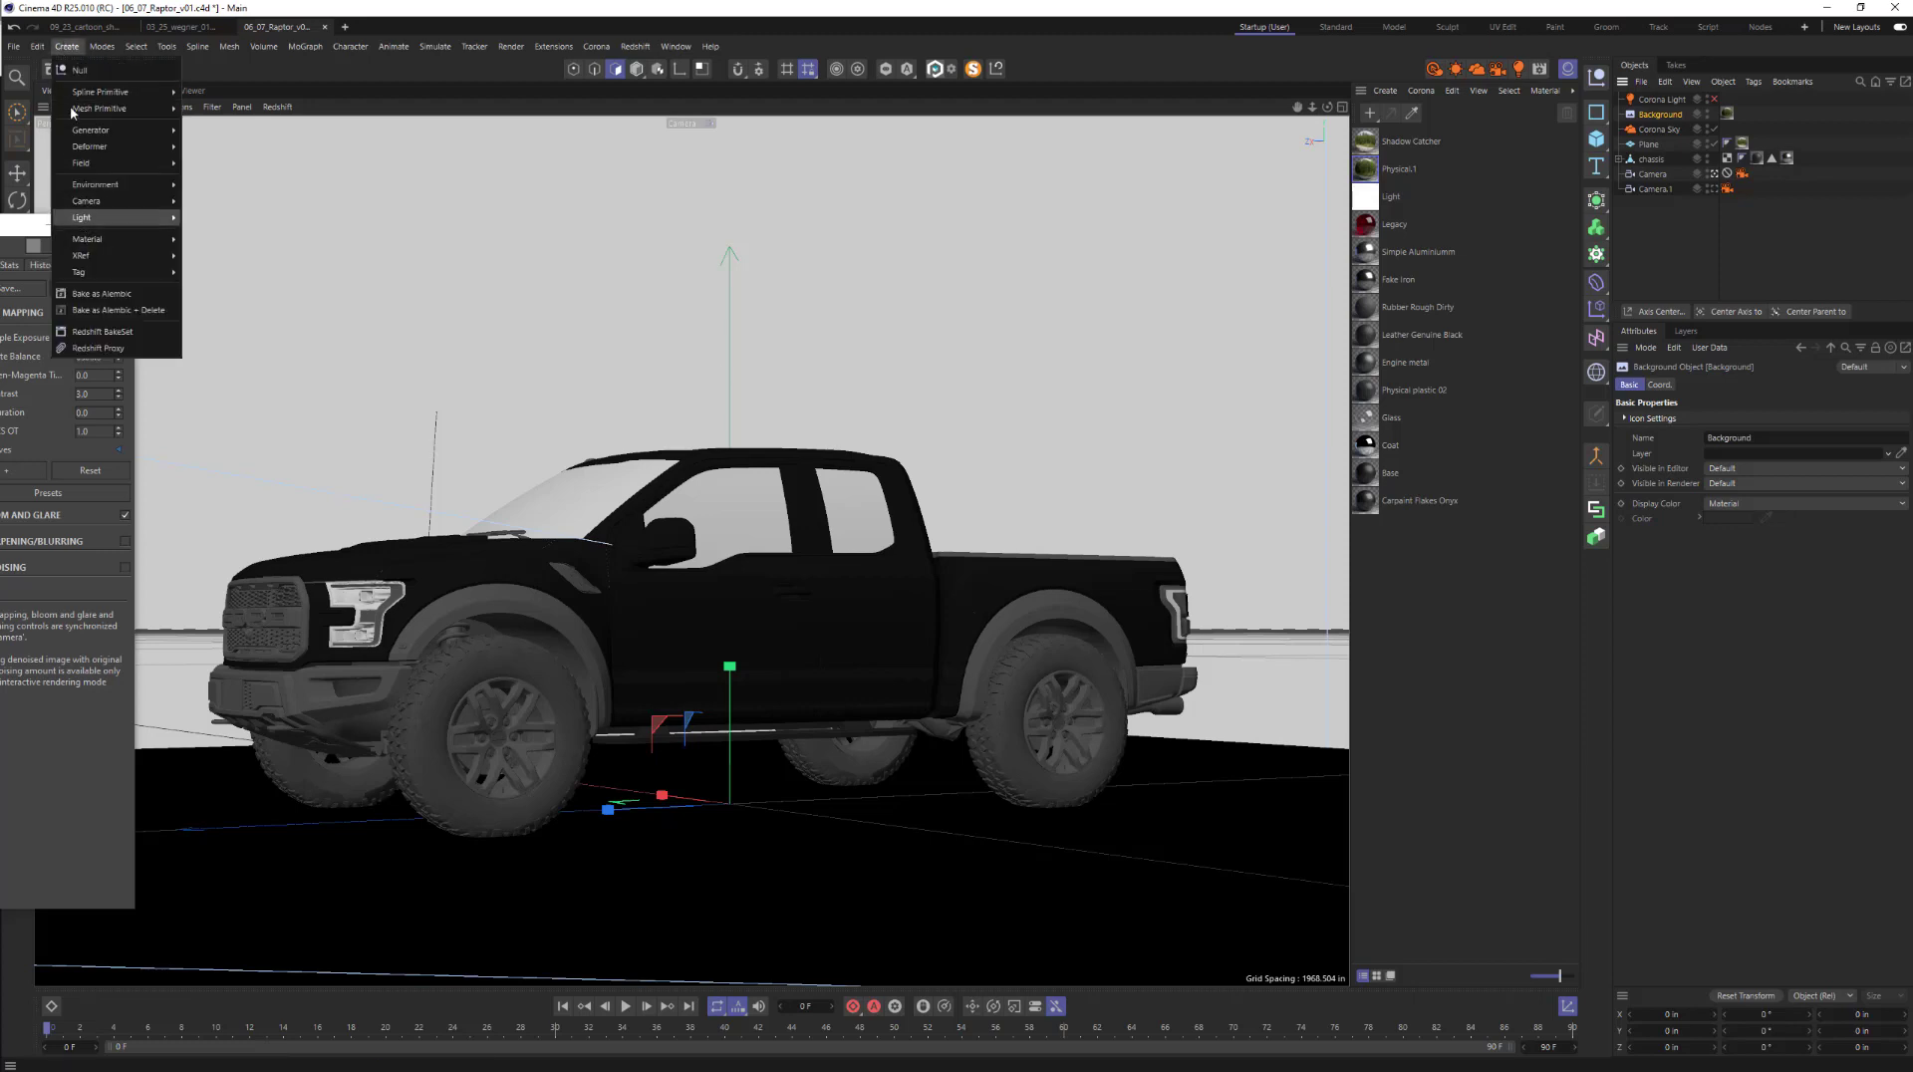
{"action": "mouse_move", "coordinate": [110, 185]}
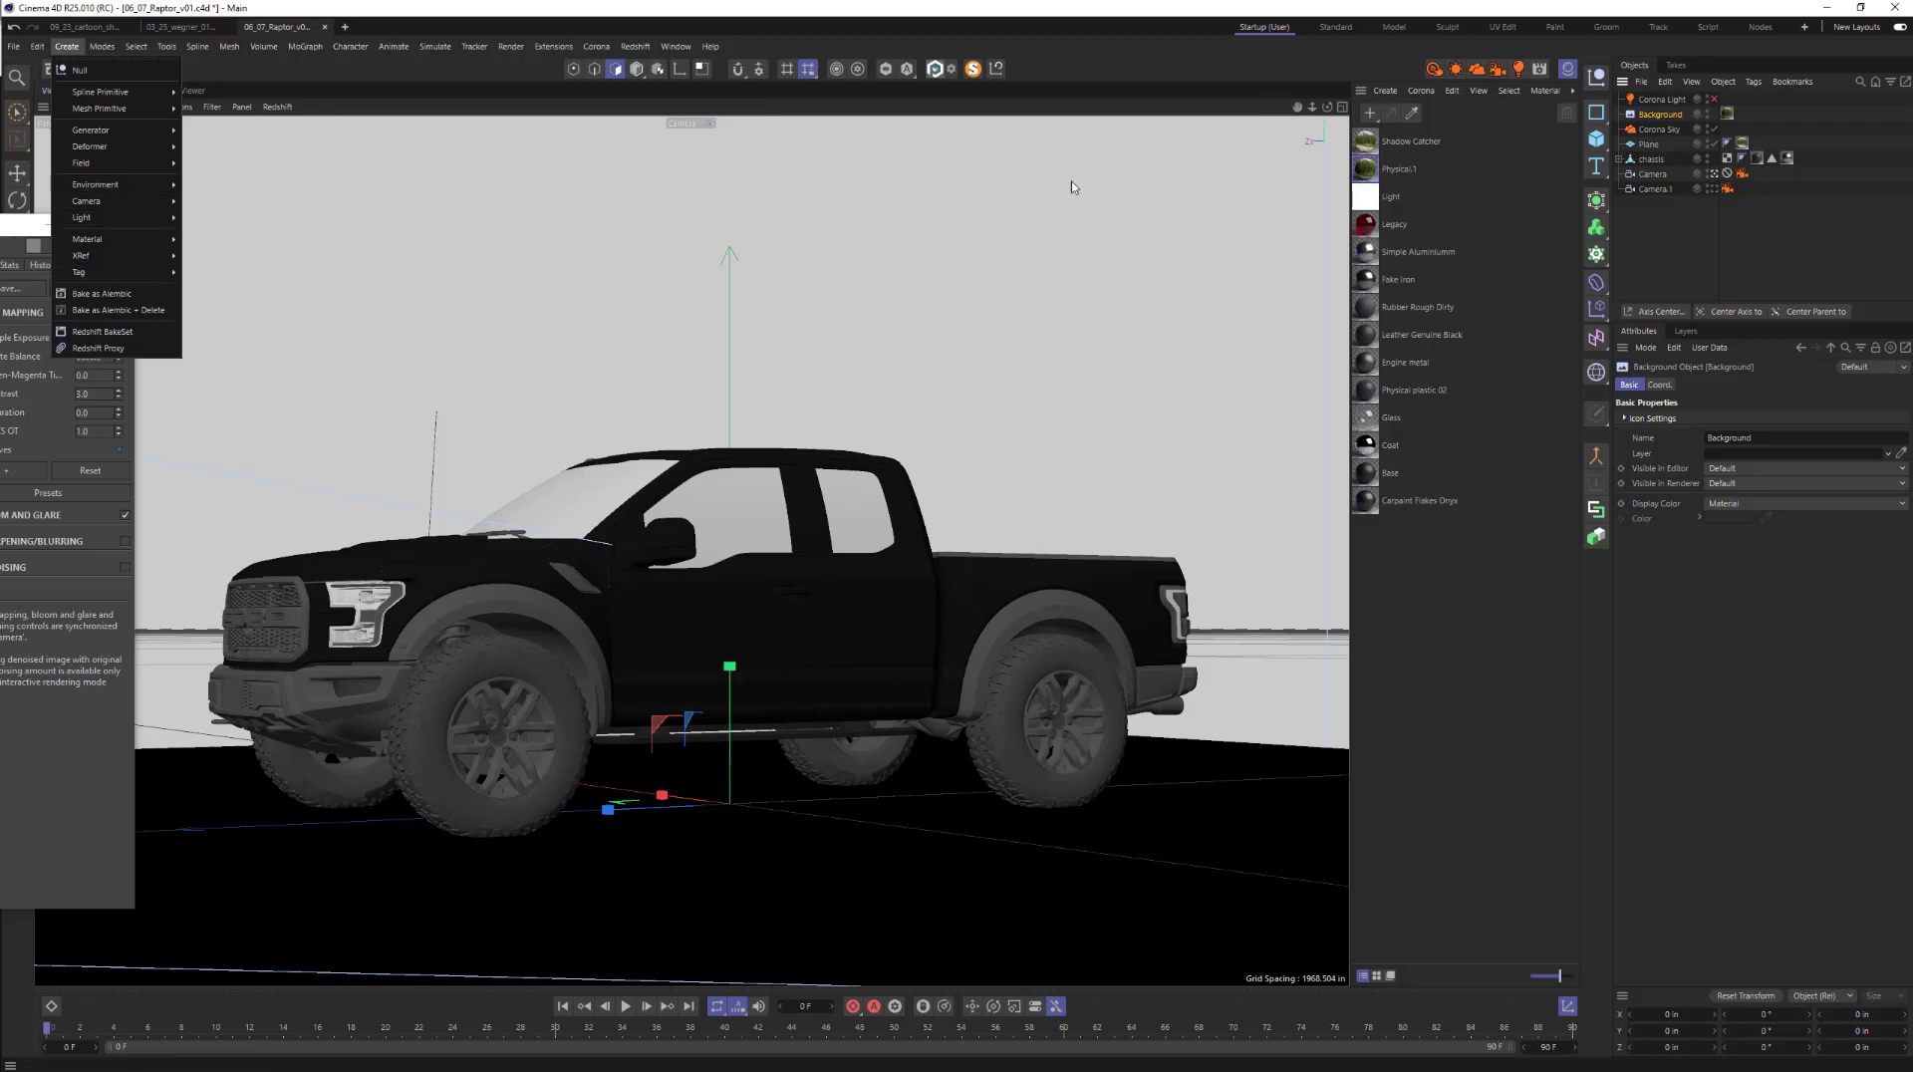
{"action": "left_click", "coordinate": [1416, 115]}
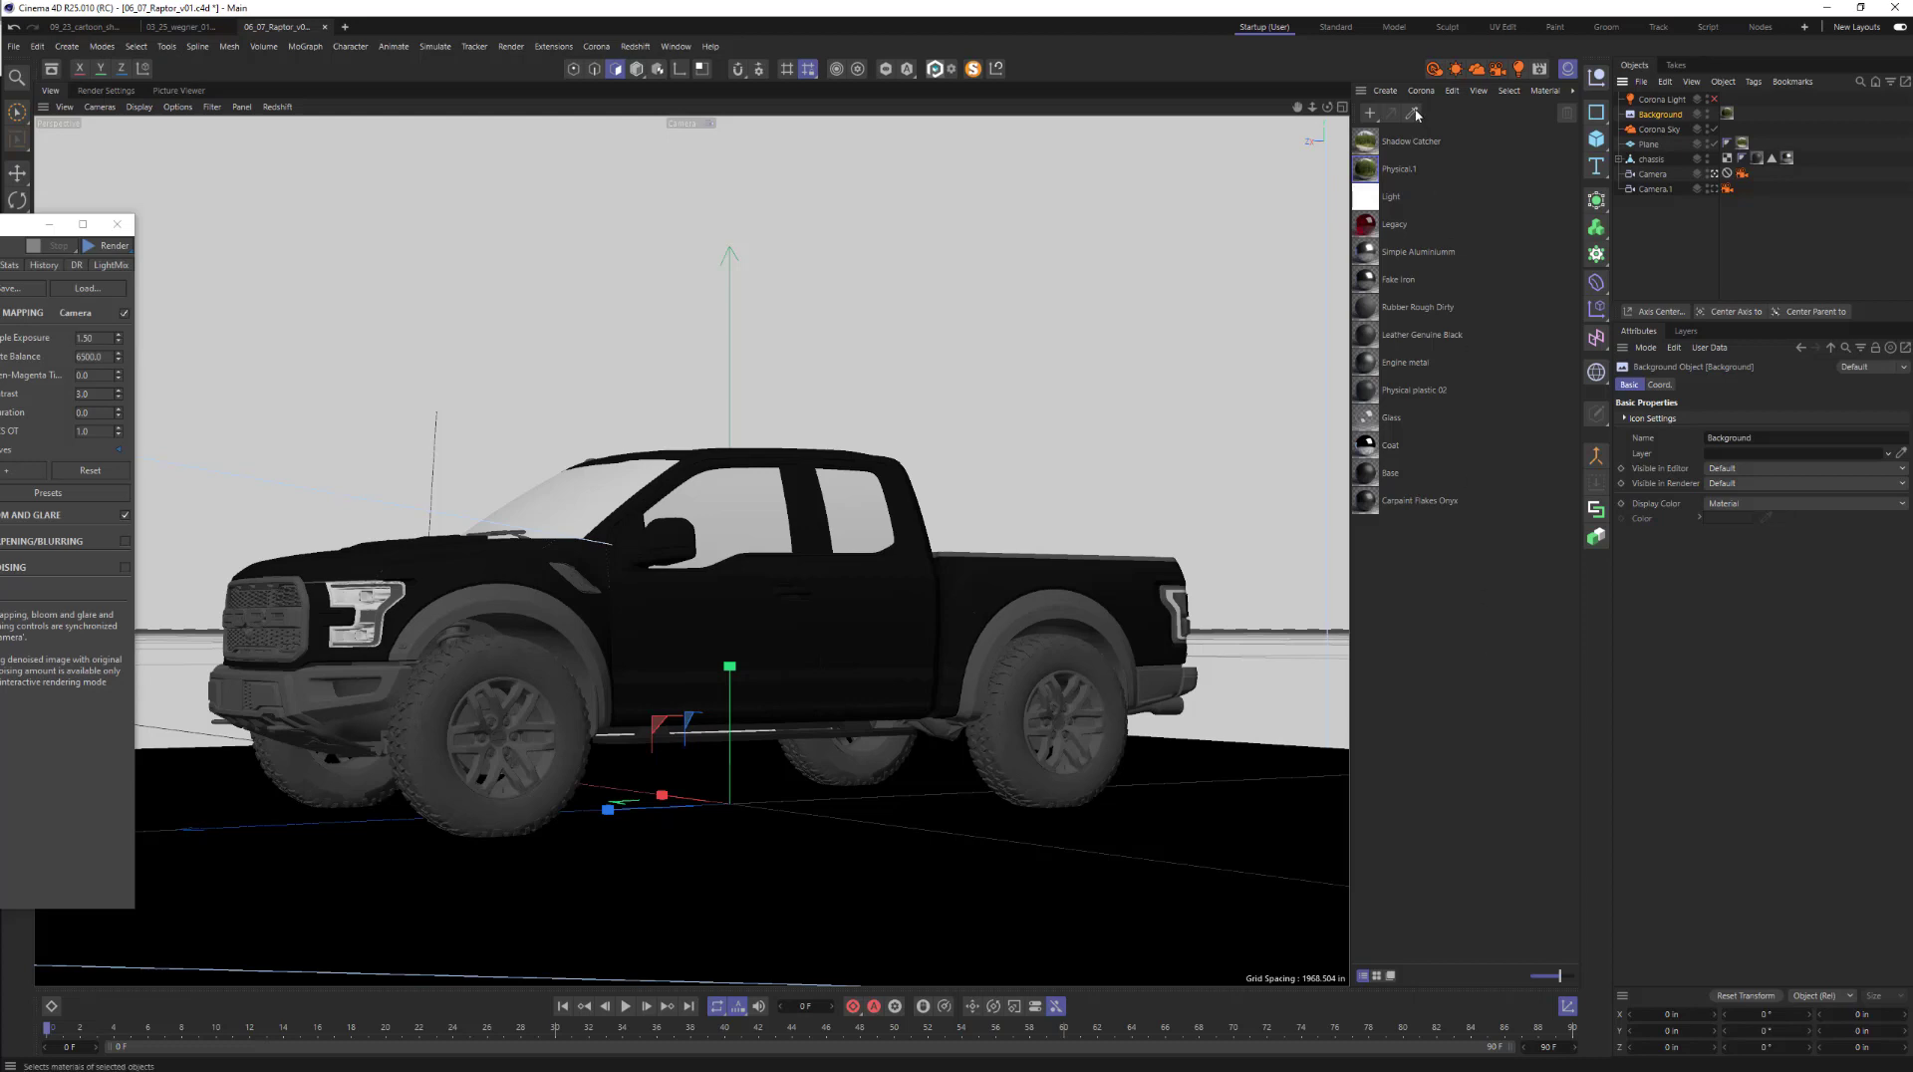
- Examine the Physical.1 material's base layer texture and the Background object's material tag settings
{"action": "double_click", "coordinate": [1400, 171]}
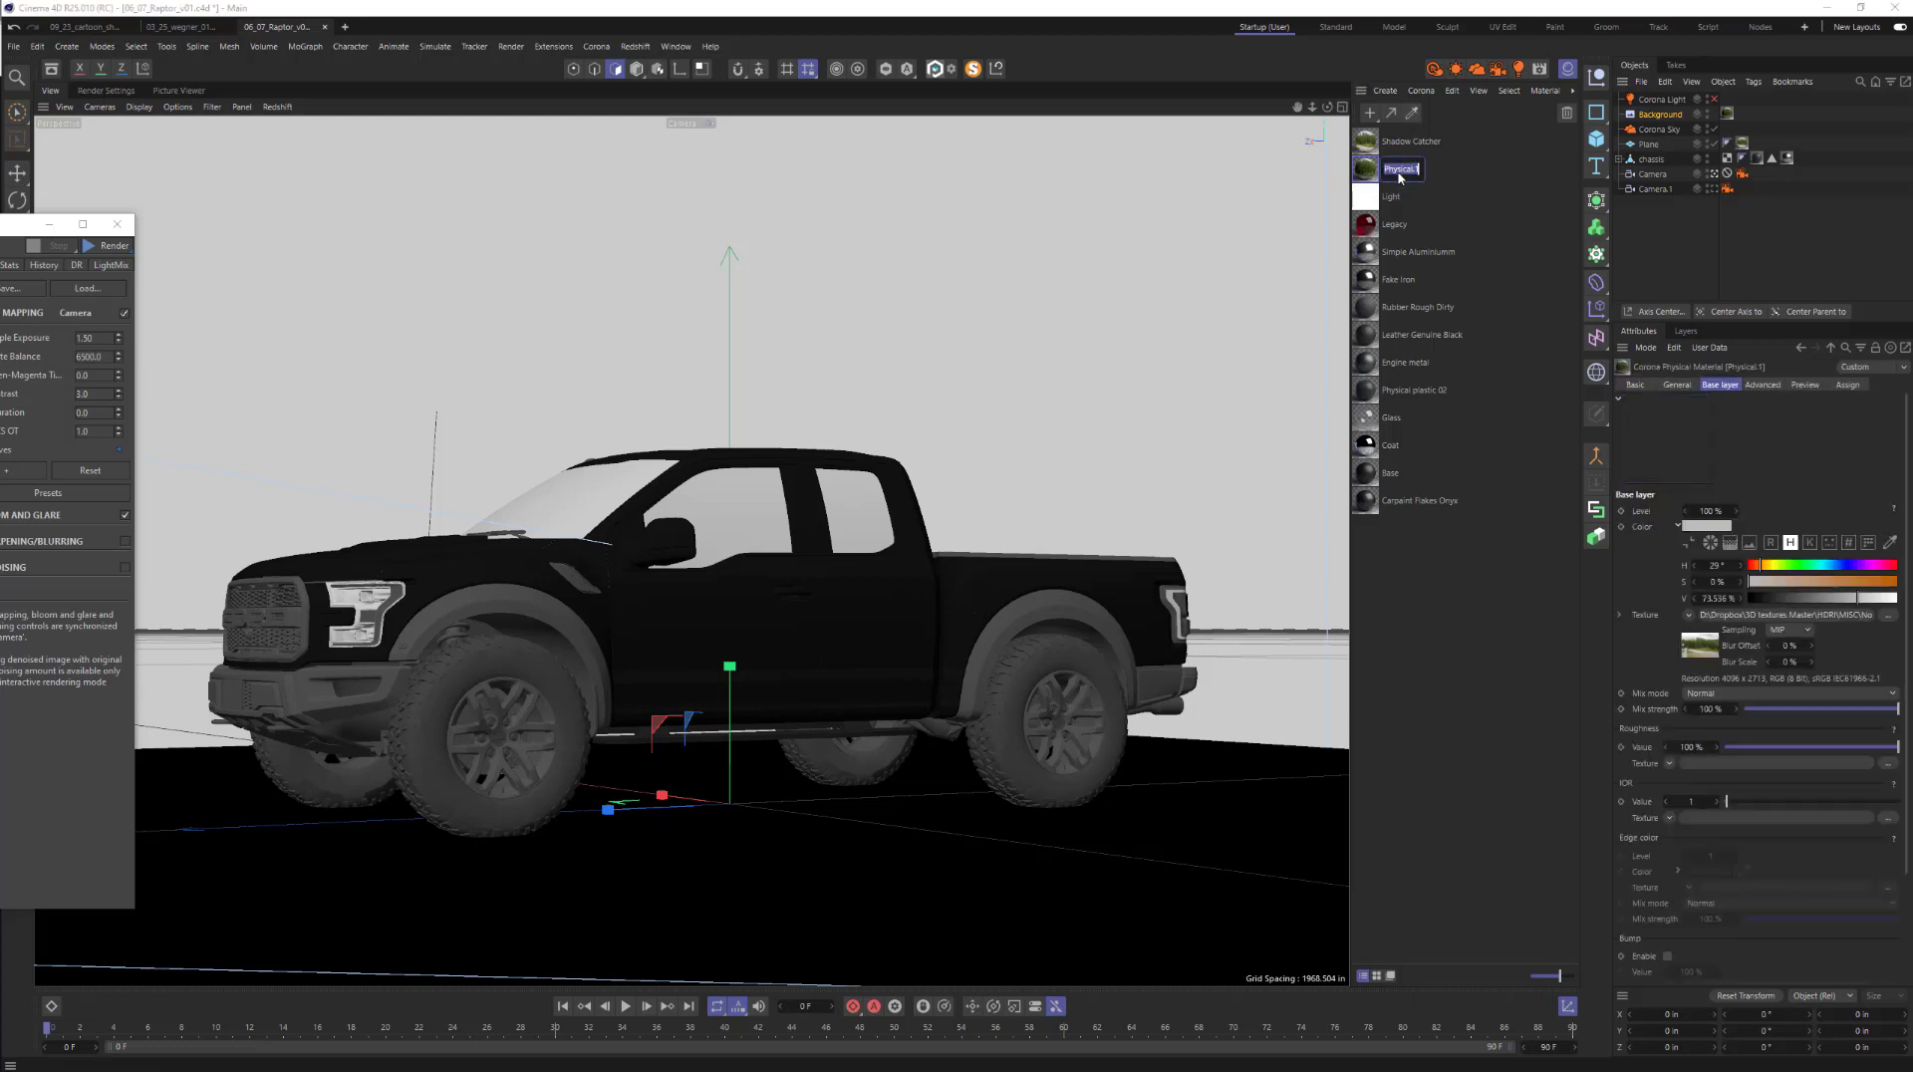
{"action": "double_click", "coordinate": [1366, 170]}
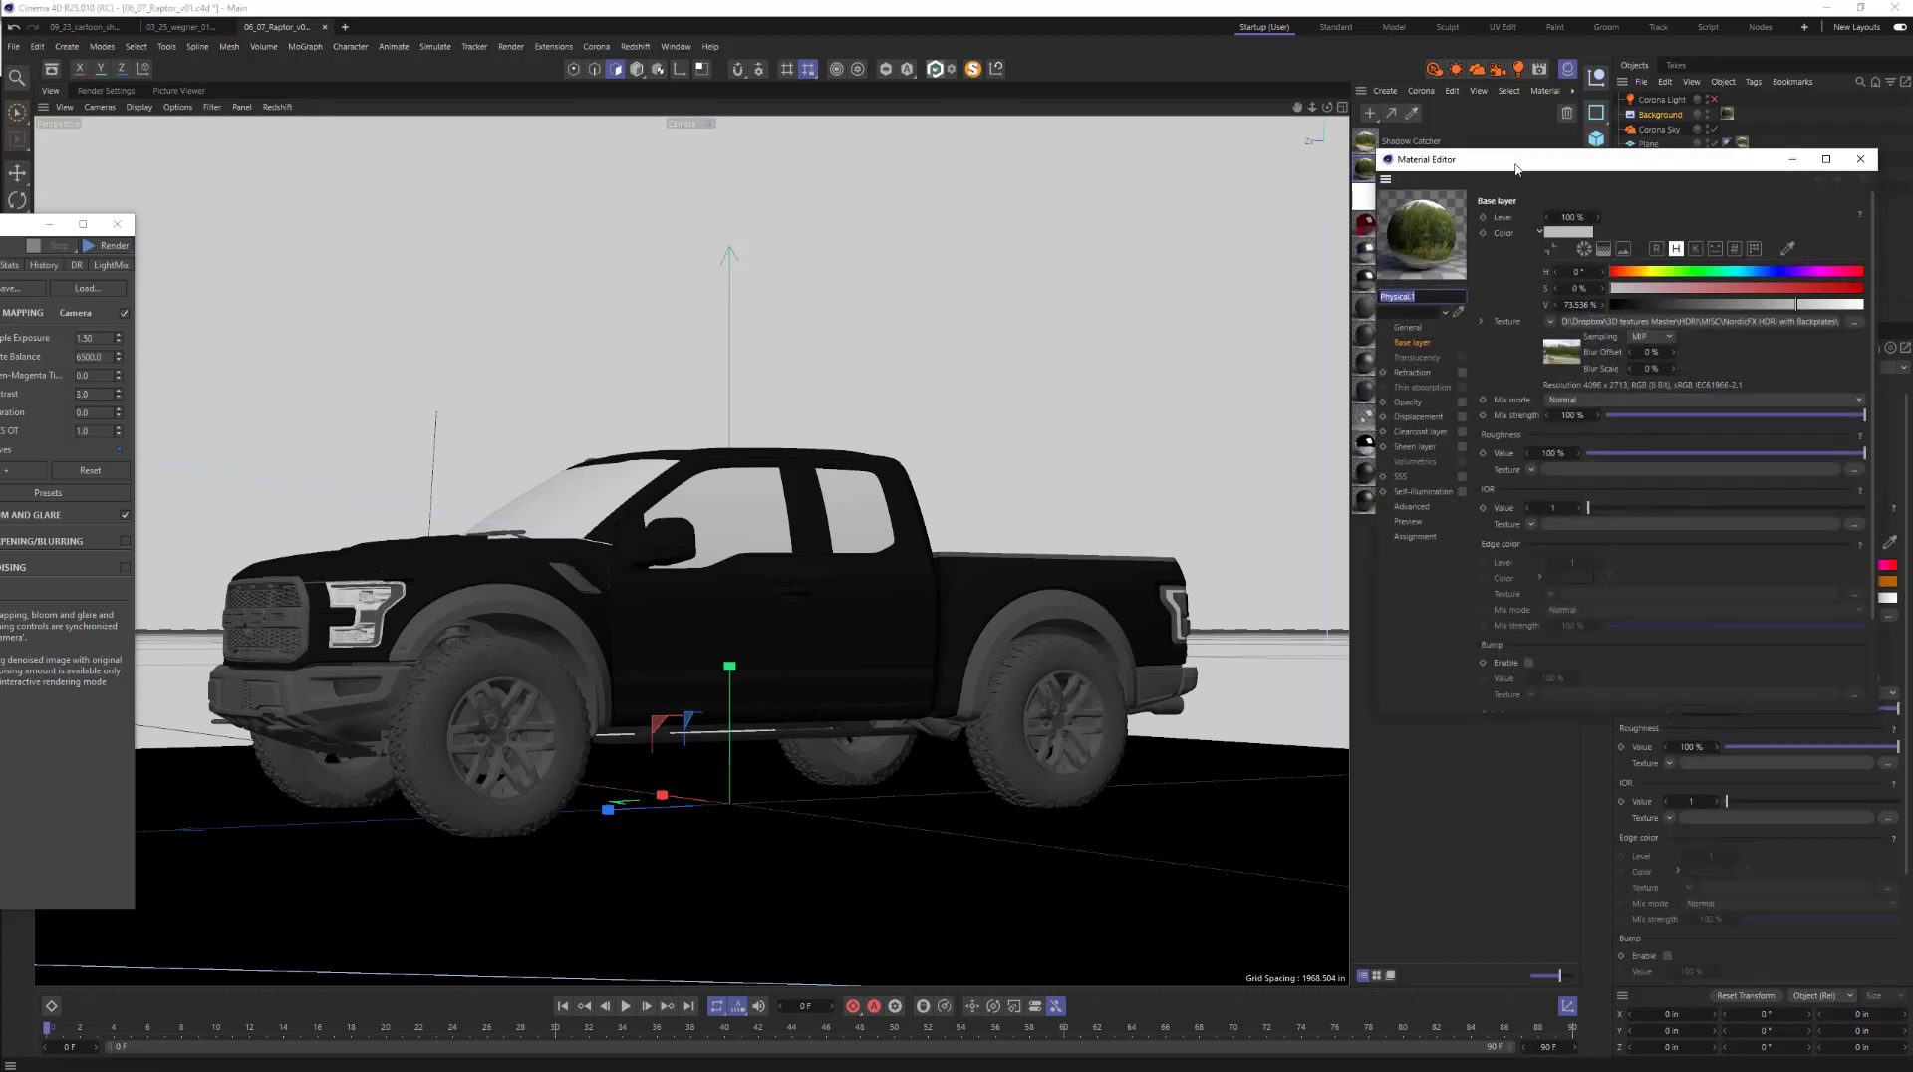
{"action": "left_click_drag", "start_coordinate": [1515, 169], "coordinate": [1060, 217]}
{"action": "left_click", "coordinate": [963, 397]}
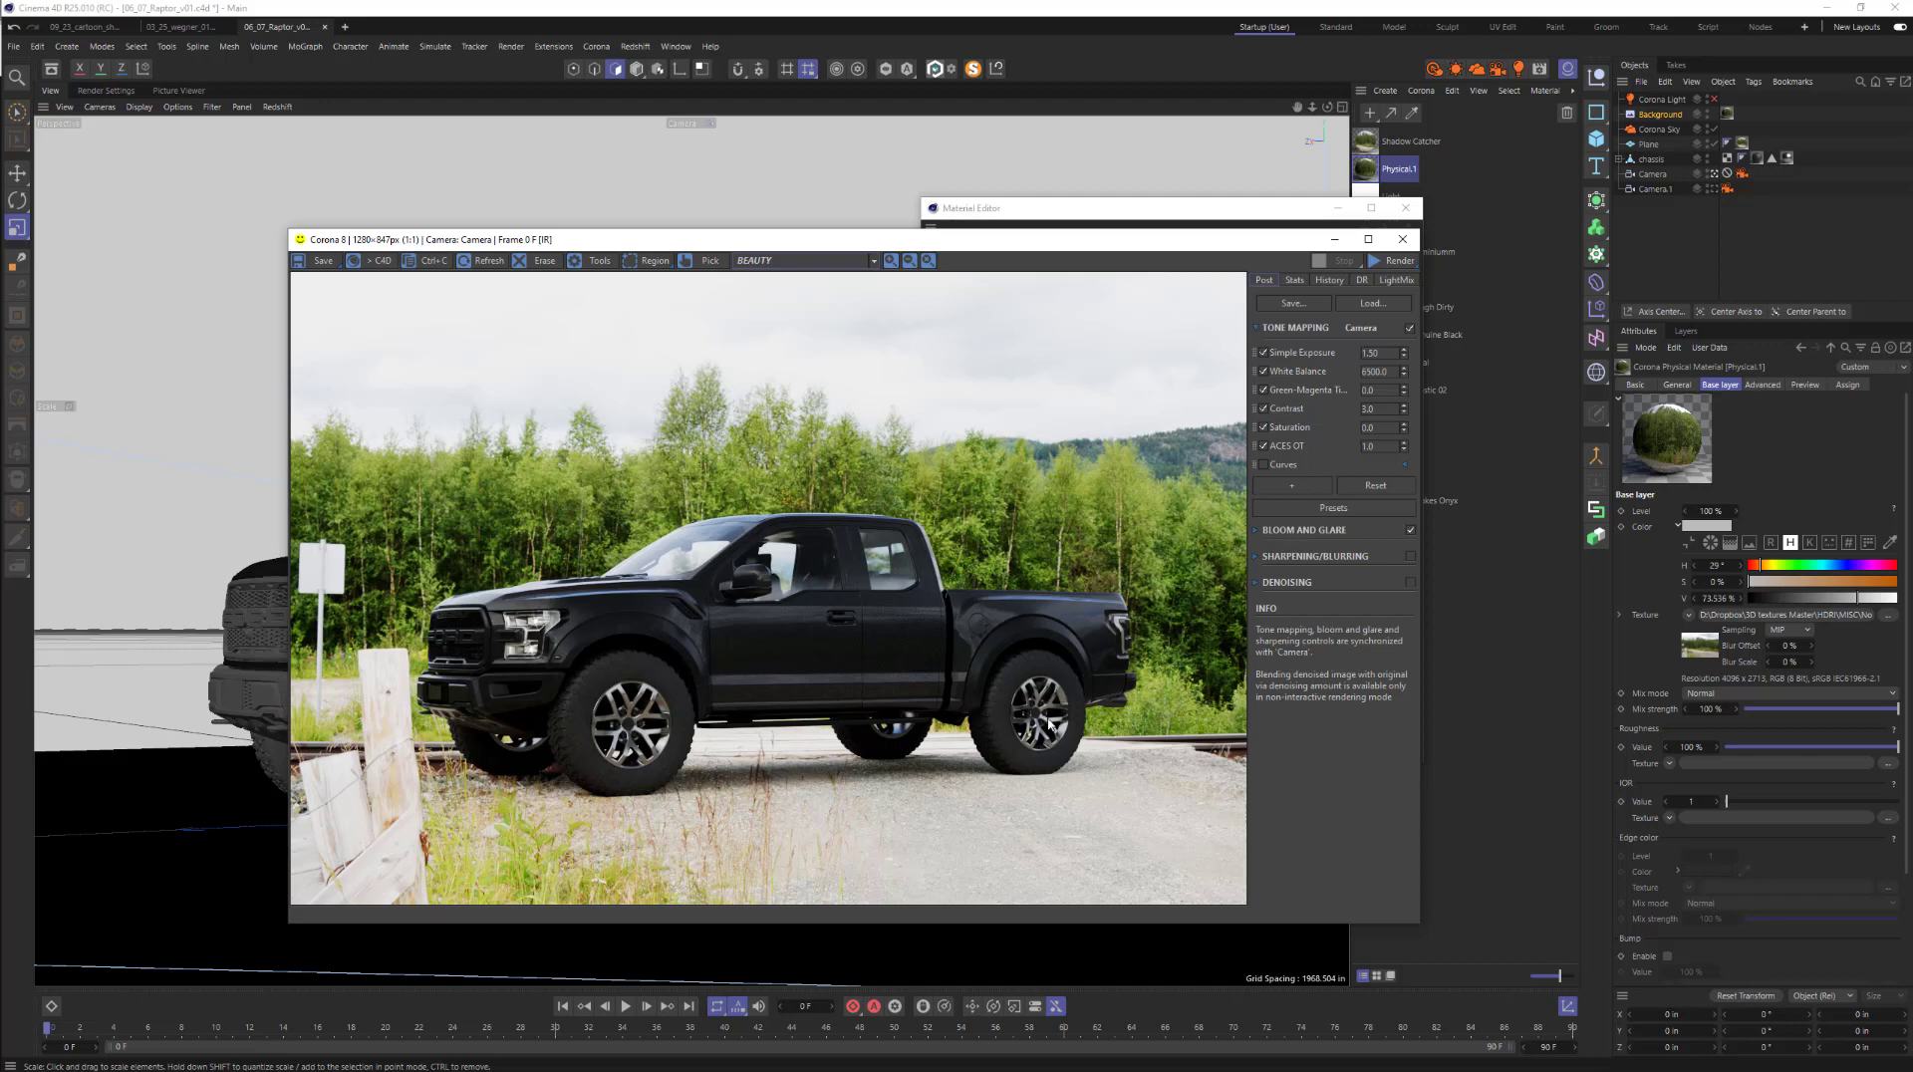
{"action": "left_click_drag", "start_coordinate": [1230, 247], "coordinate": [396, 201]}
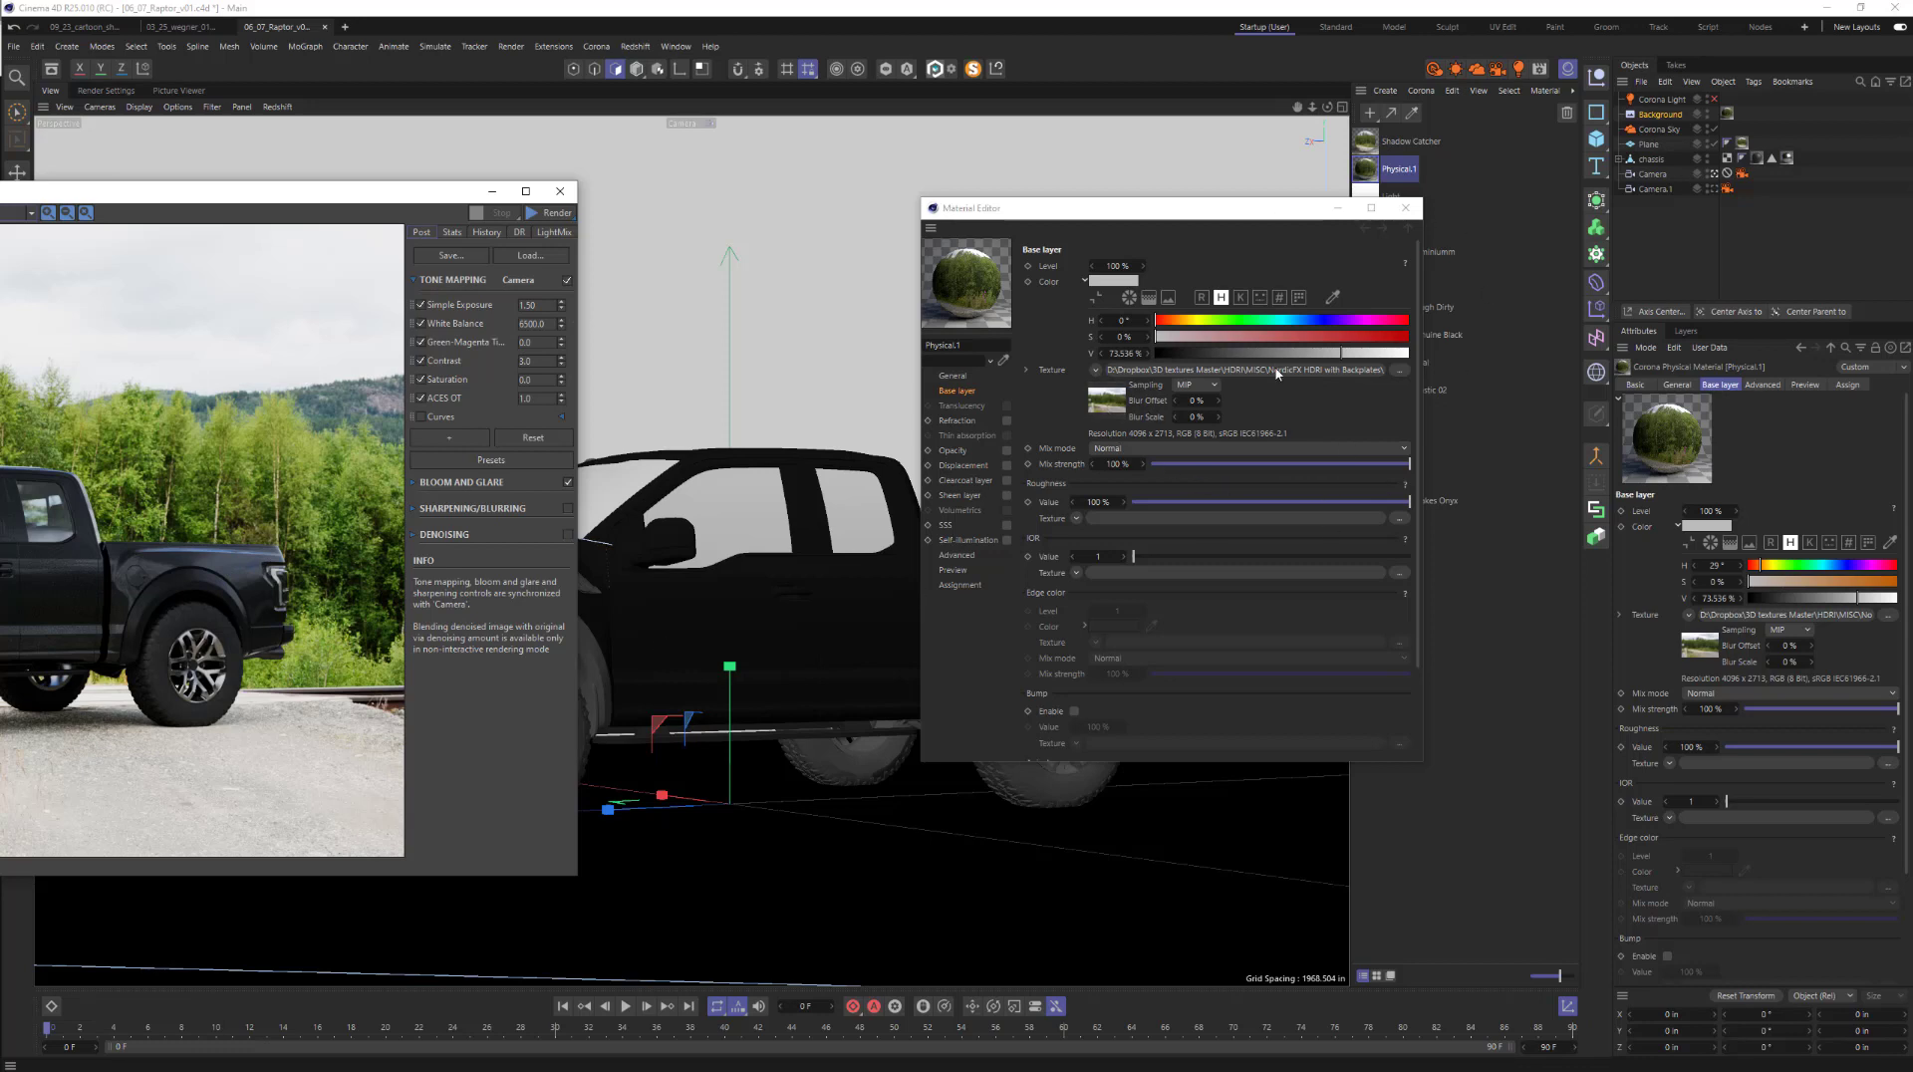
{"action": "left_click", "coordinate": [962, 396]}
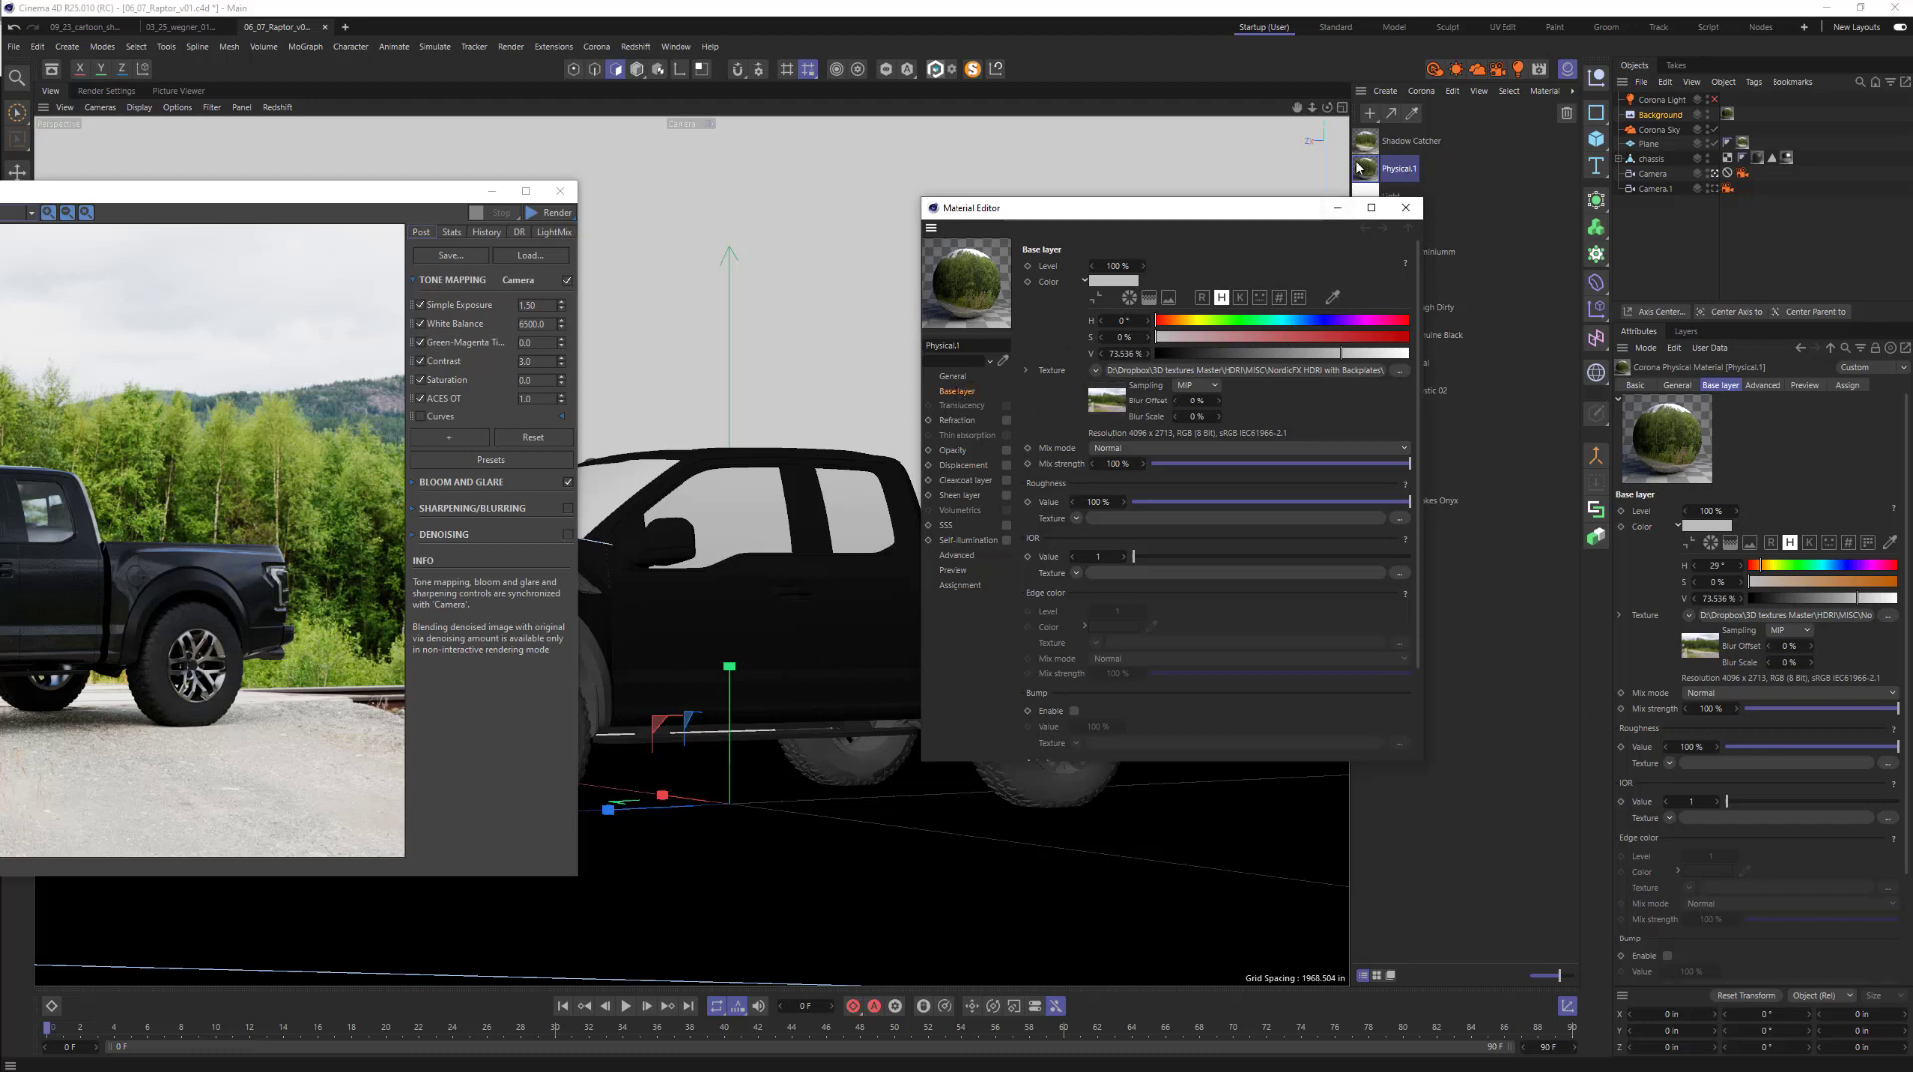
{"action": "left_click", "coordinate": [1693, 114]}
{"action": "left_click", "coordinate": [1727, 114]}
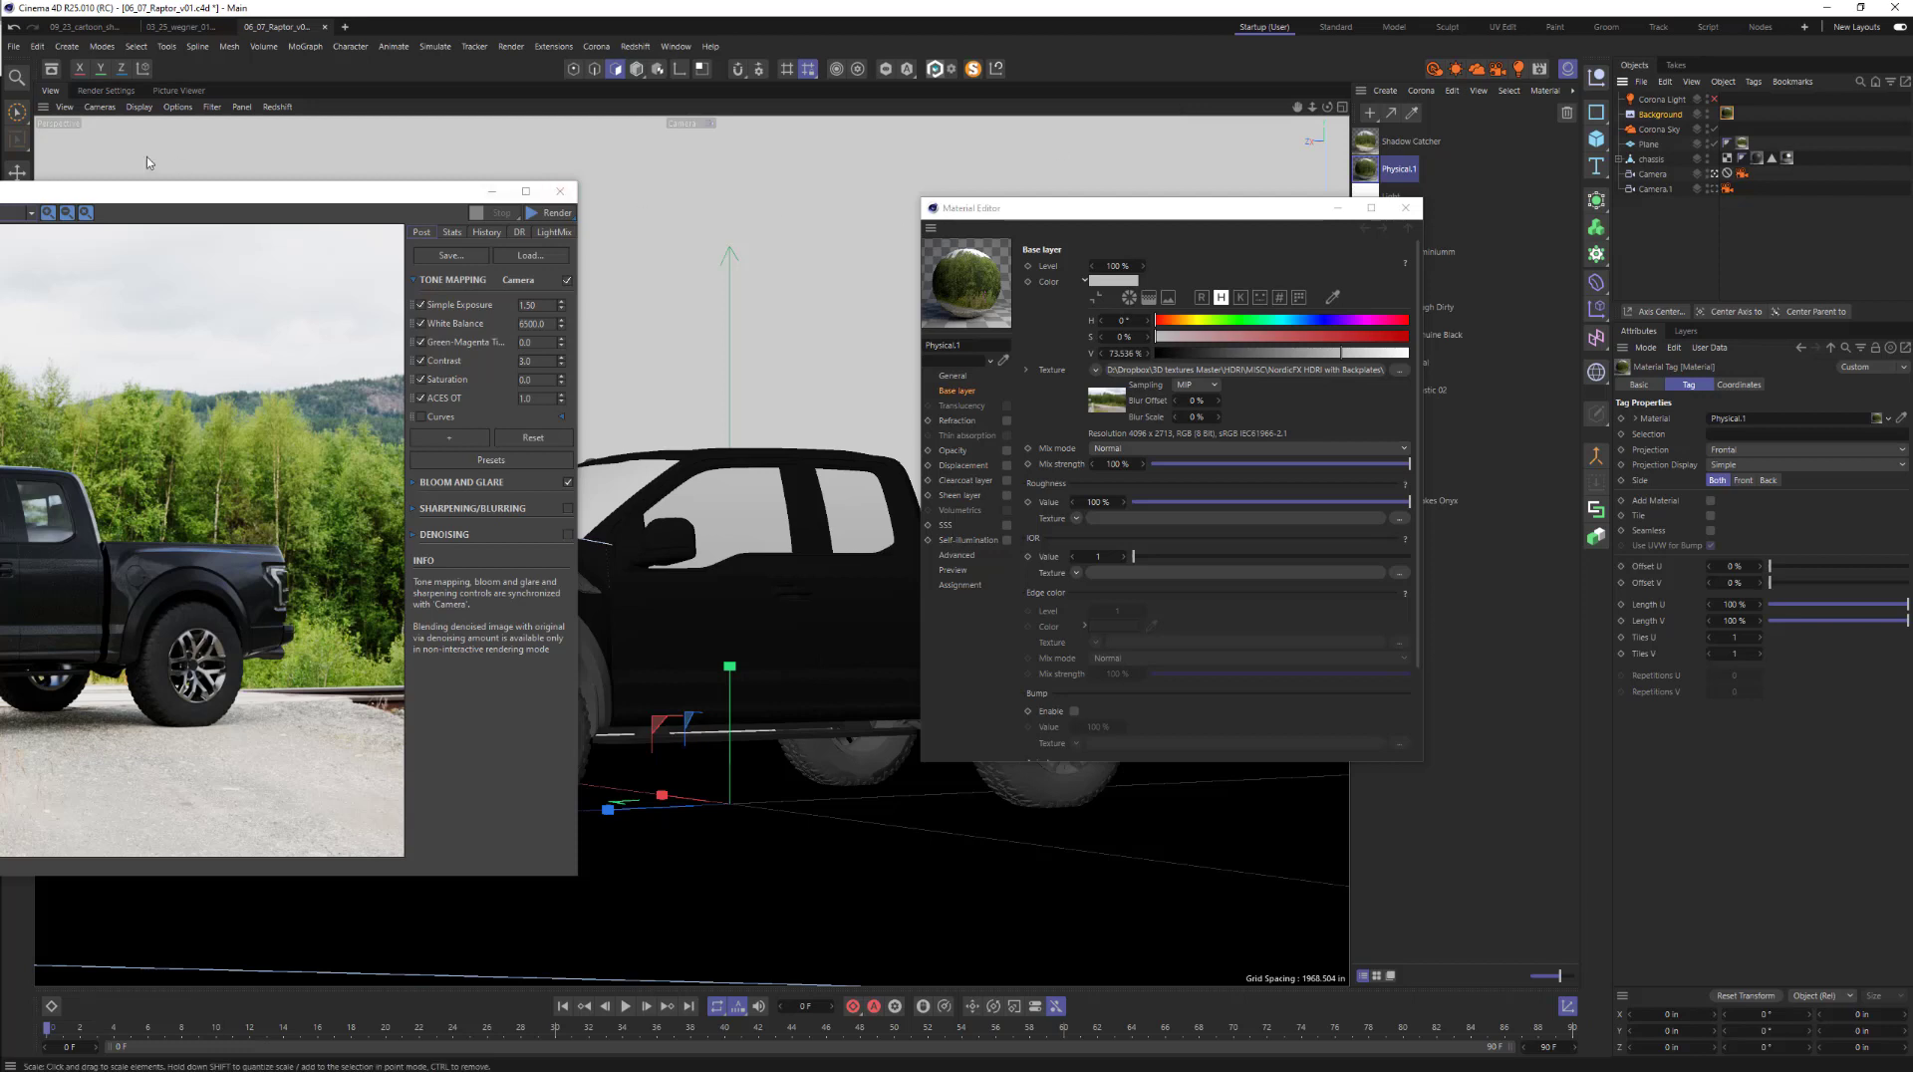
- Examine the render output dimensions and compare them with the rendered truck image
{"action": "left_click", "coordinate": [95, 92]}
{"action": "left_click_drag", "start_coordinate": [142, 206], "coordinate": [0, 327]}
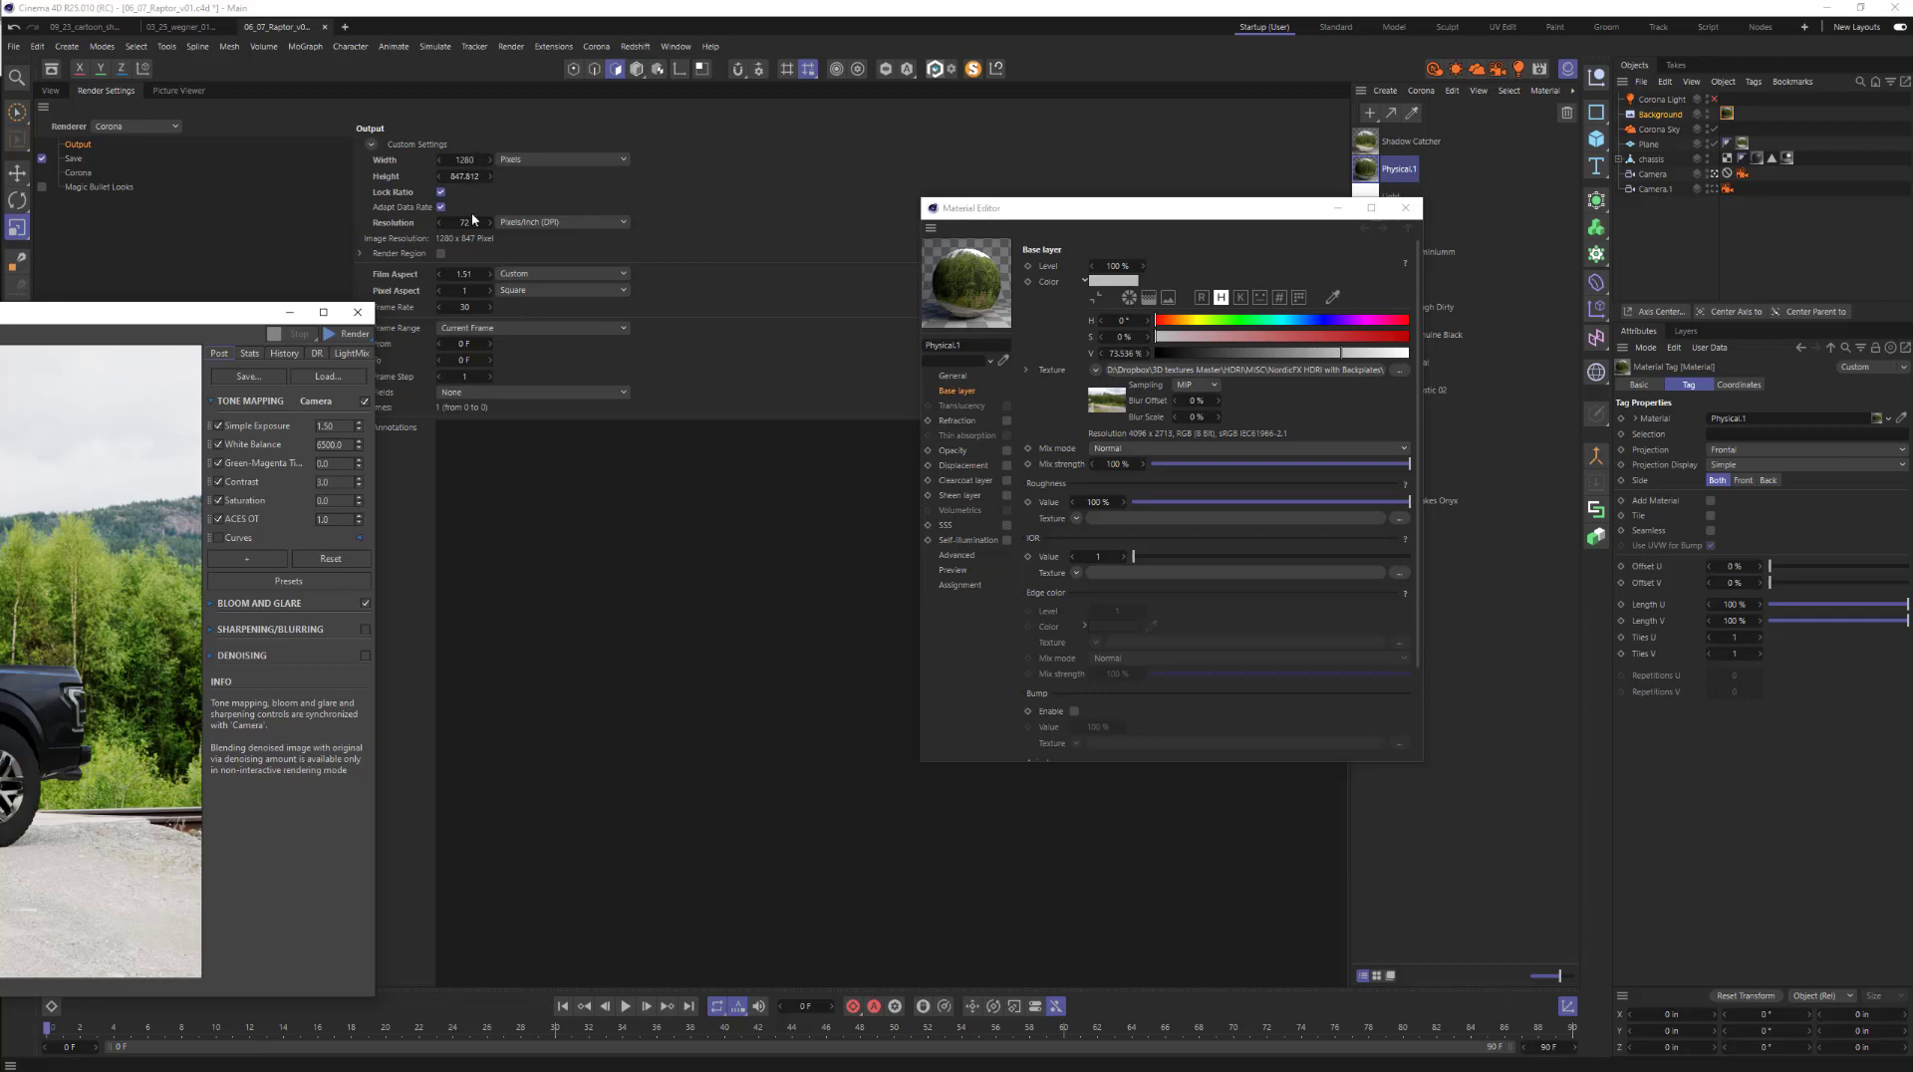
{"action": "left_click_drag", "start_coordinate": [228, 317], "coordinate": [1174, 189]}
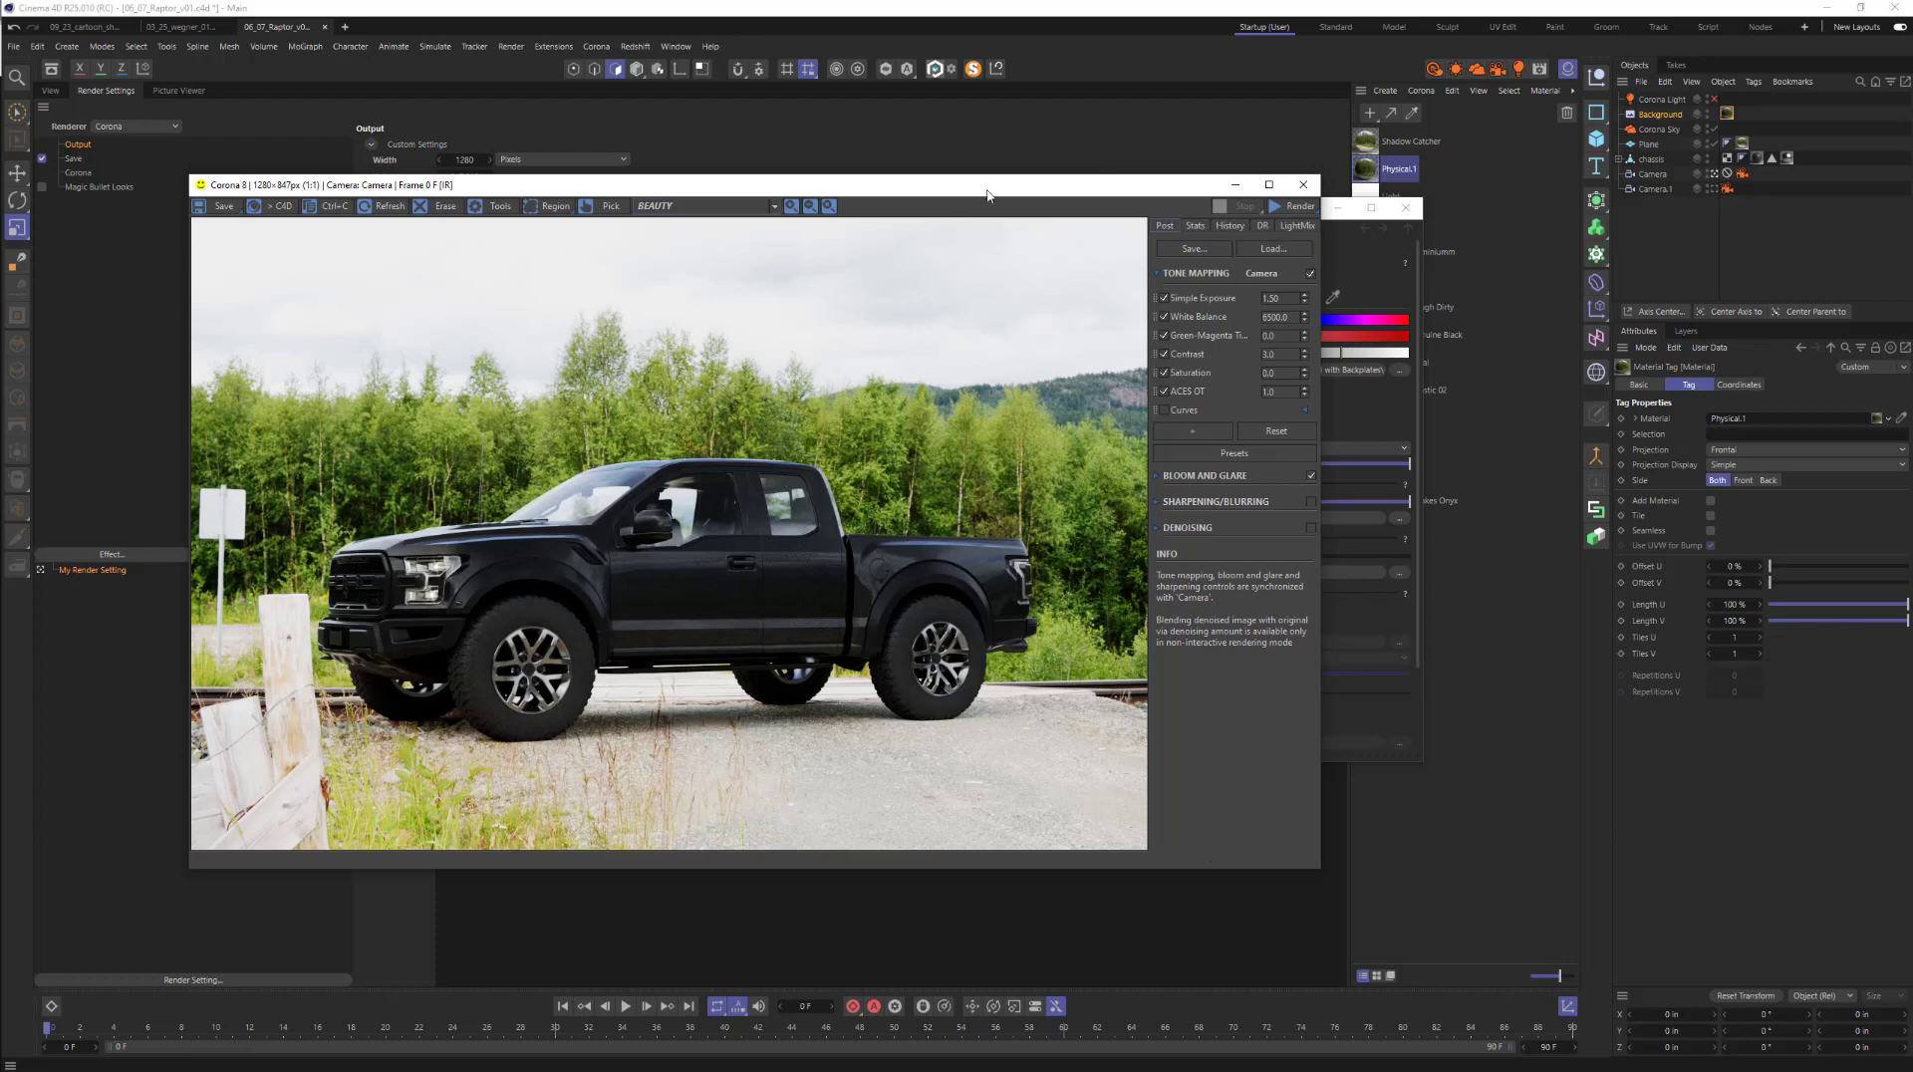
{"action": "left_click_drag", "start_coordinate": [987, 195], "coordinate": [947, 426]}
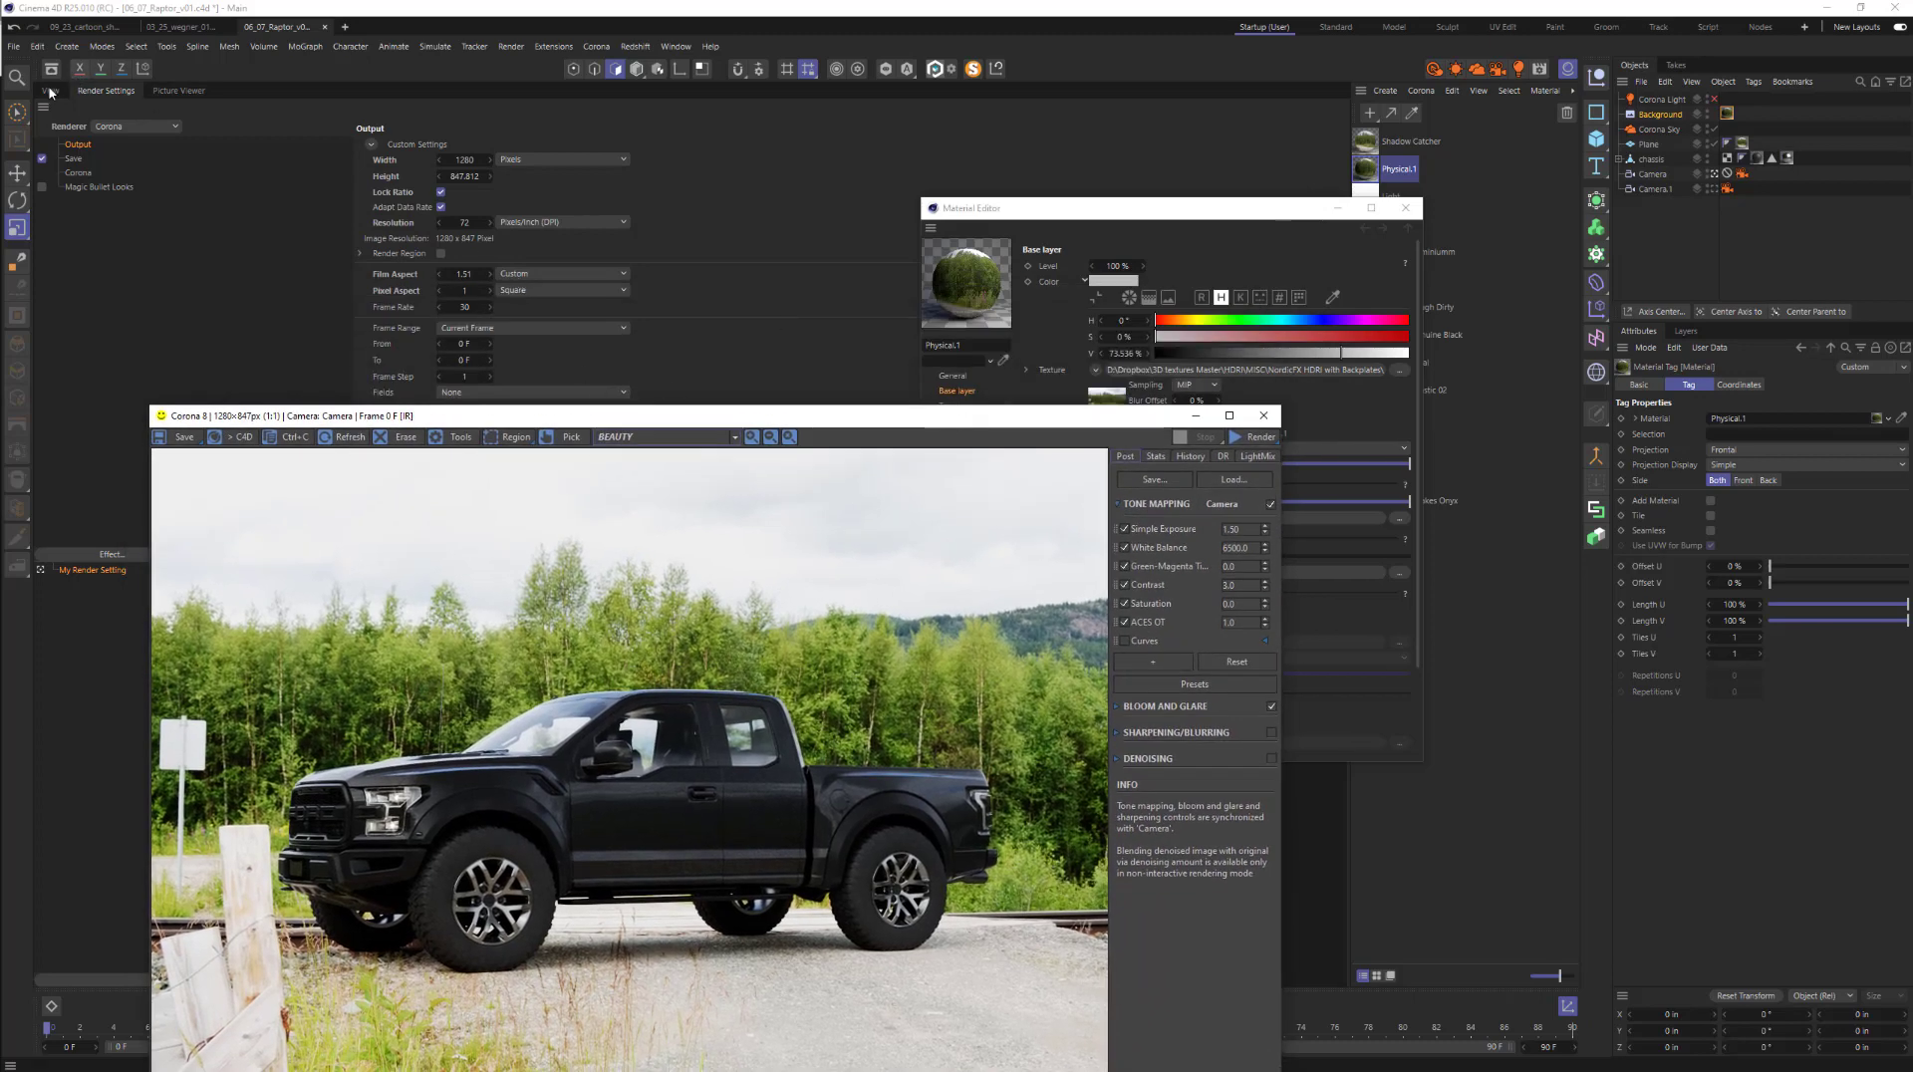
- Return to the viewport with the floor plane selected and close the render and Material Editor windows
{"action": "left_click", "coordinate": [51, 91]}
{"action": "left_click_drag", "start_coordinate": [812, 422], "coordinate": [786, 185]}
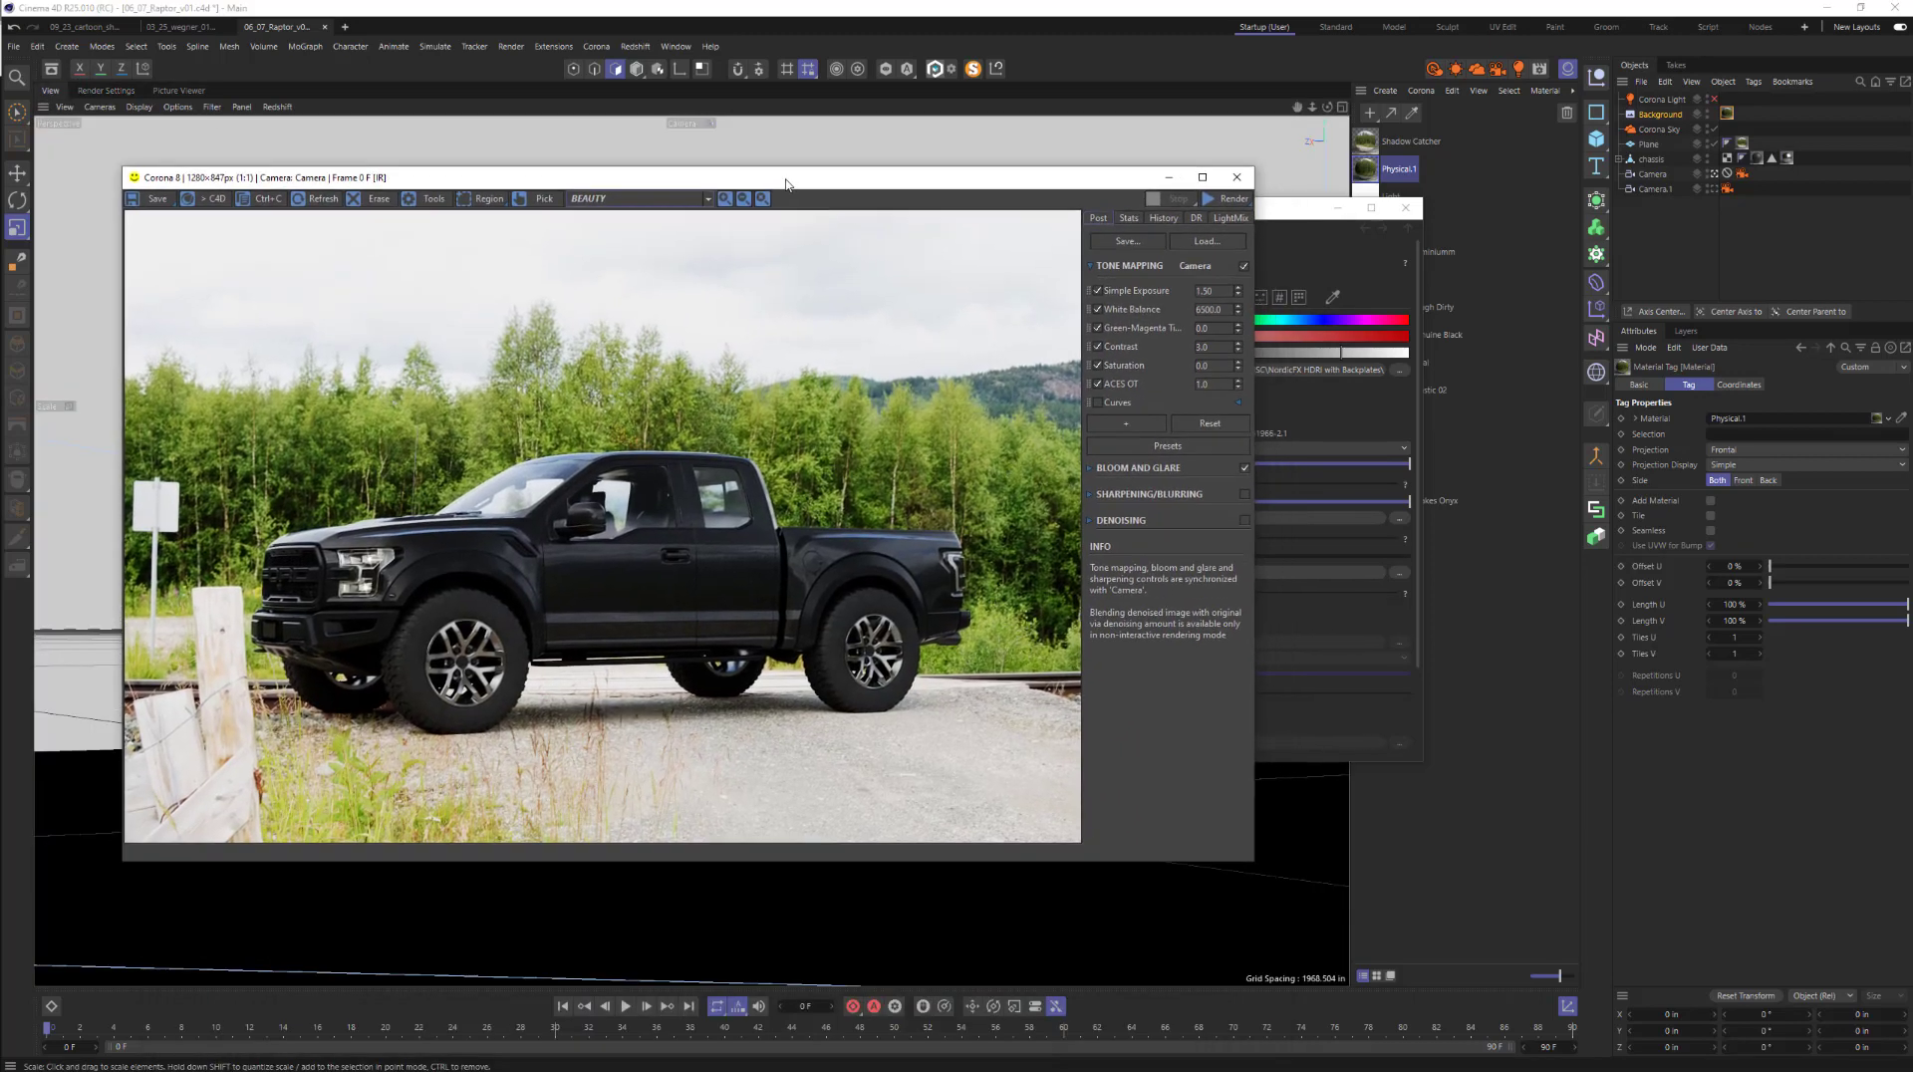
{"action": "left_click", "coordinate": [1652, 145]}
{"action": "left_click_drag", "start_coordinate": [1051, 200], "coordinate": [973, 239]}
{"action": "left_click", "coordinate": [1159, 215]}
{"action": "left_click", "coordinate": [1404, 208]}
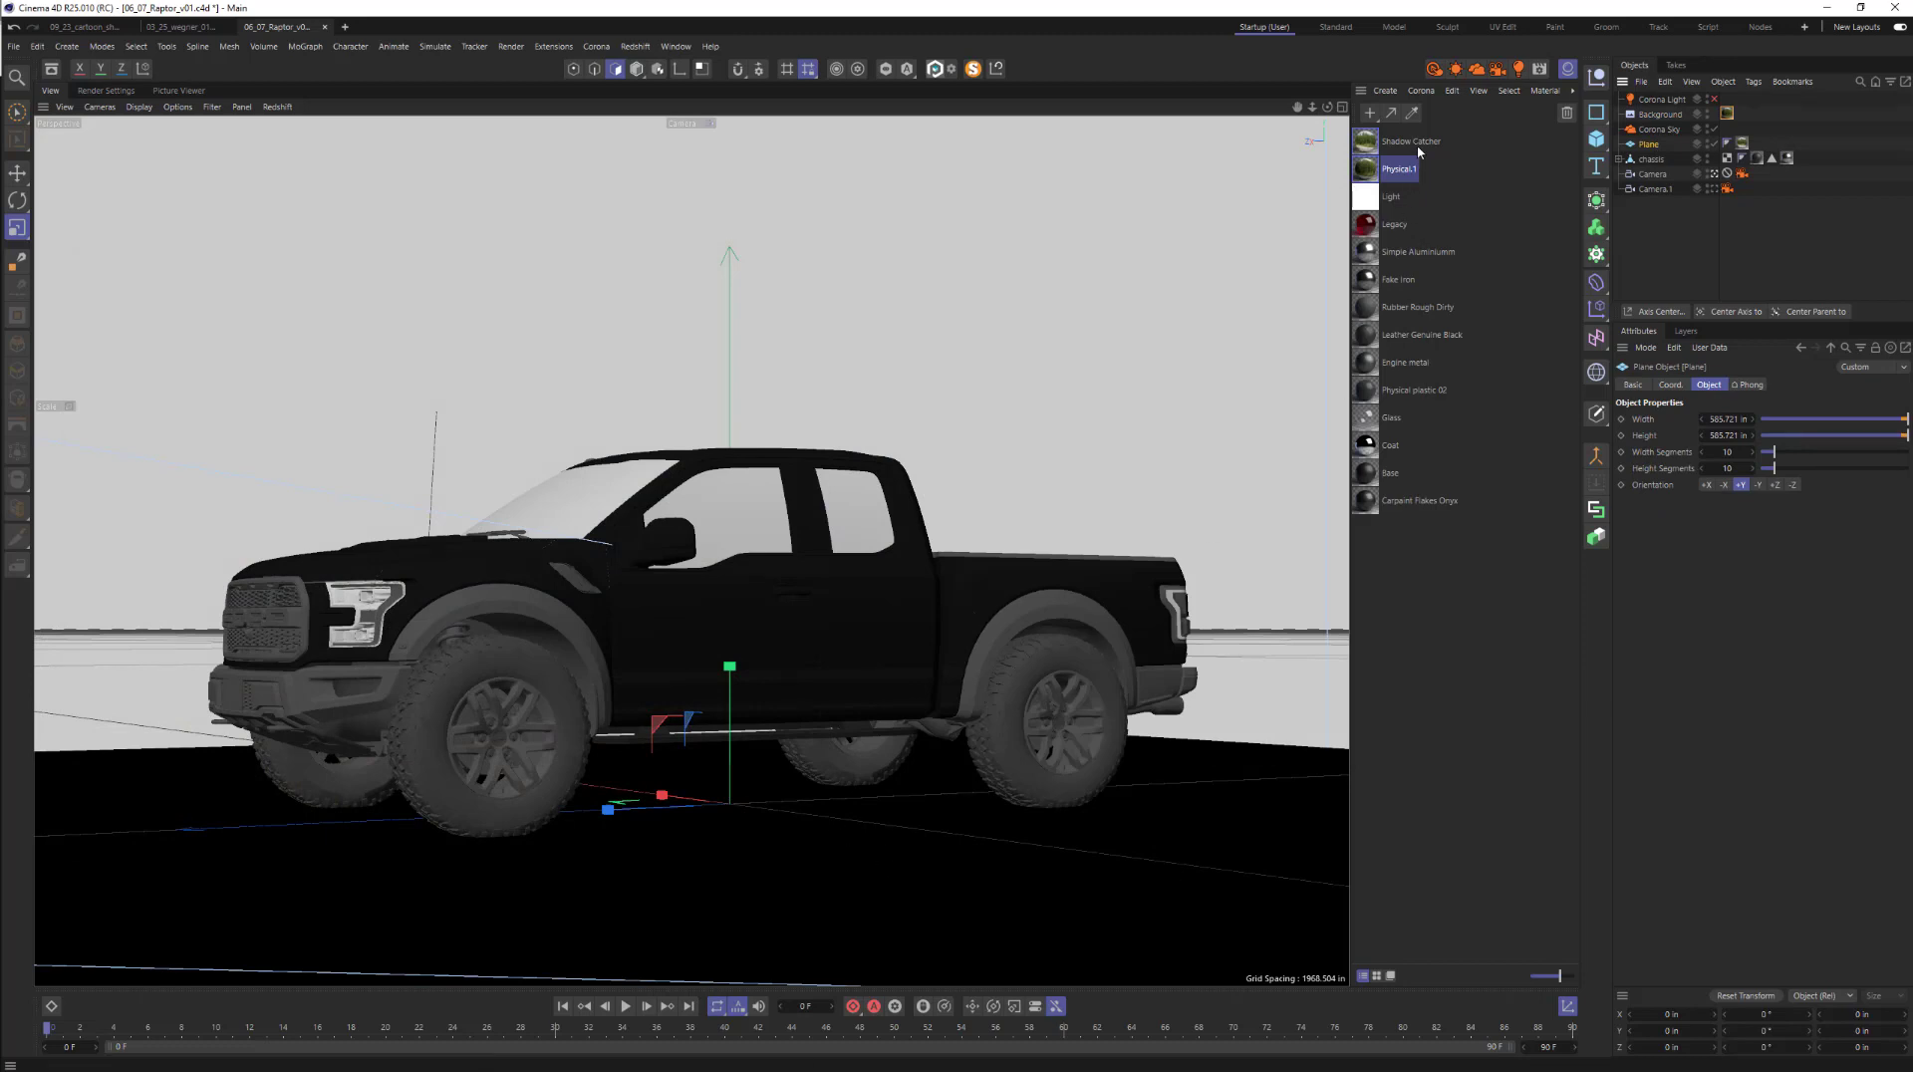
- Set the existing Shadow Catcher material's Matte / Shadow mode to Backplate
{"action": "left_click", "coordinate": [1418, 91]}
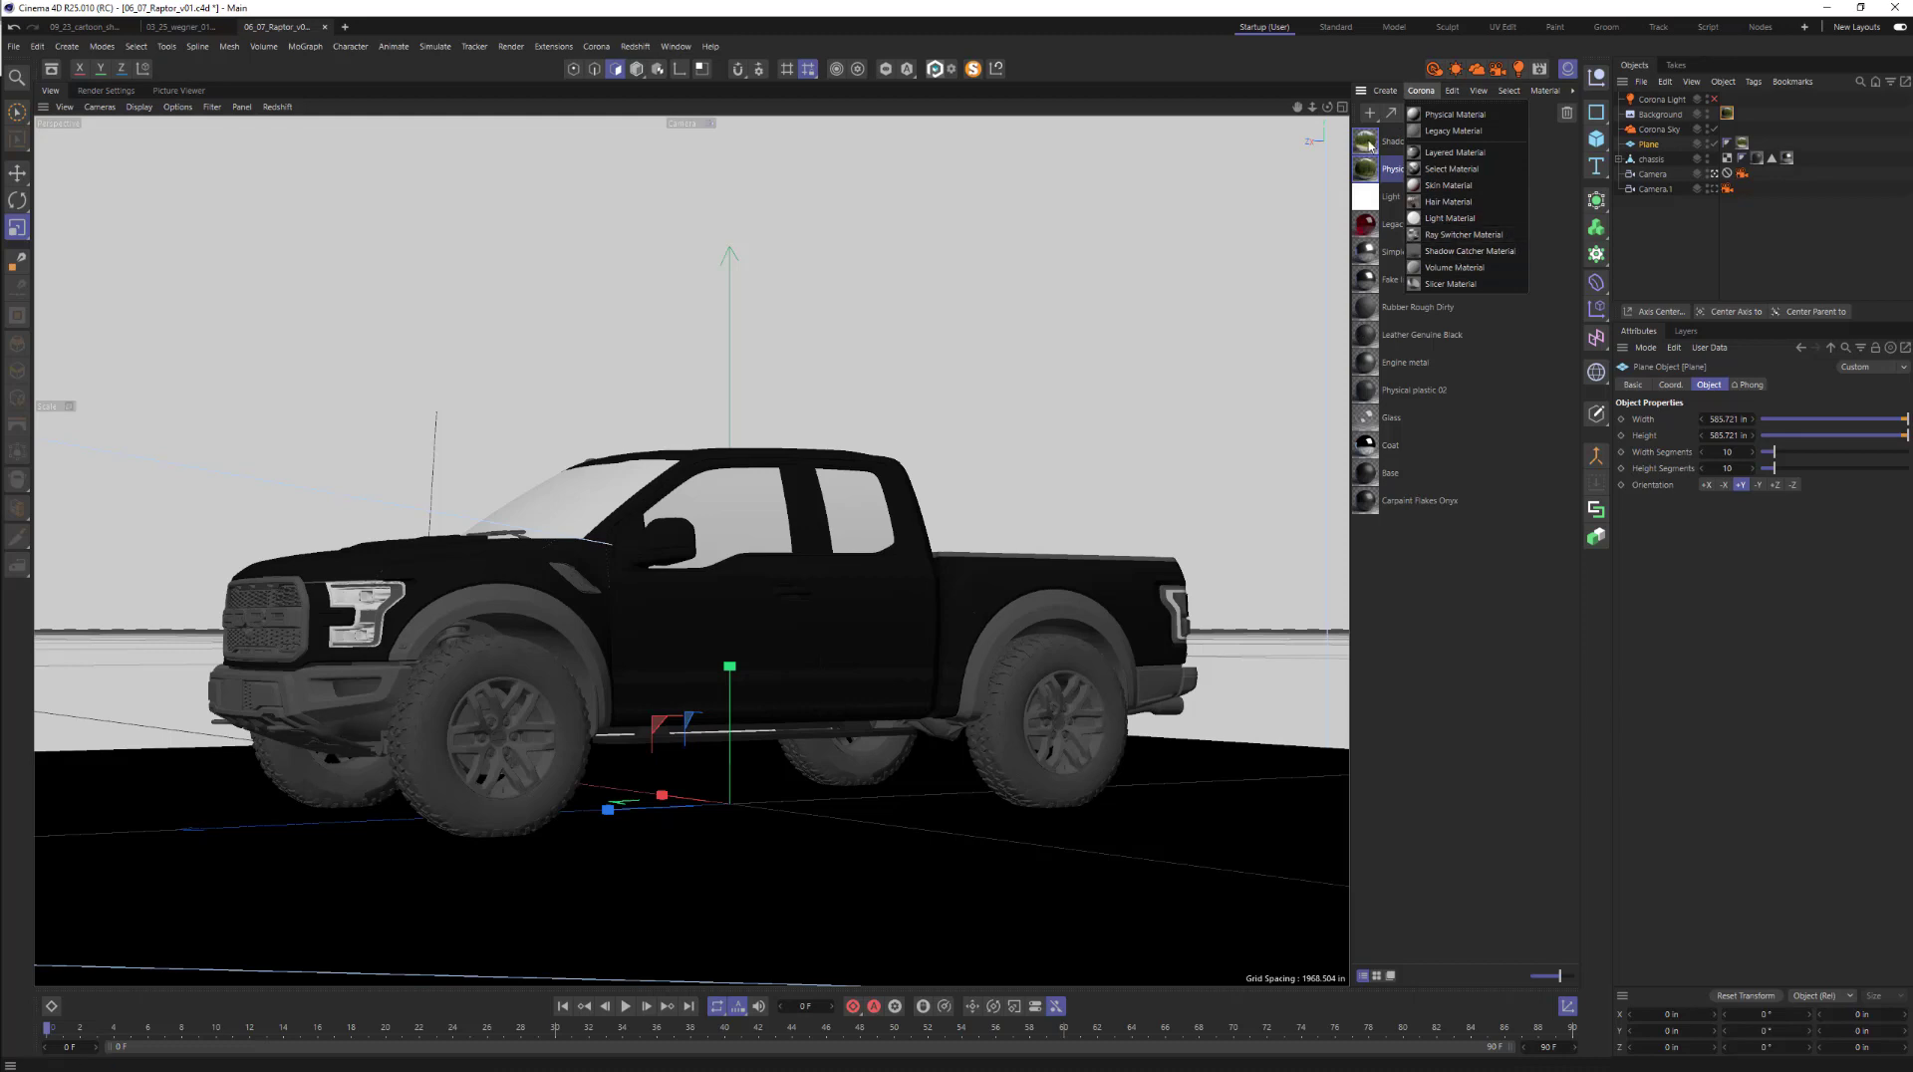
{"action": "left_click", "coordinate": [1457, 252]}
{"action": "left_click", "coordinate": [1407, 140]}
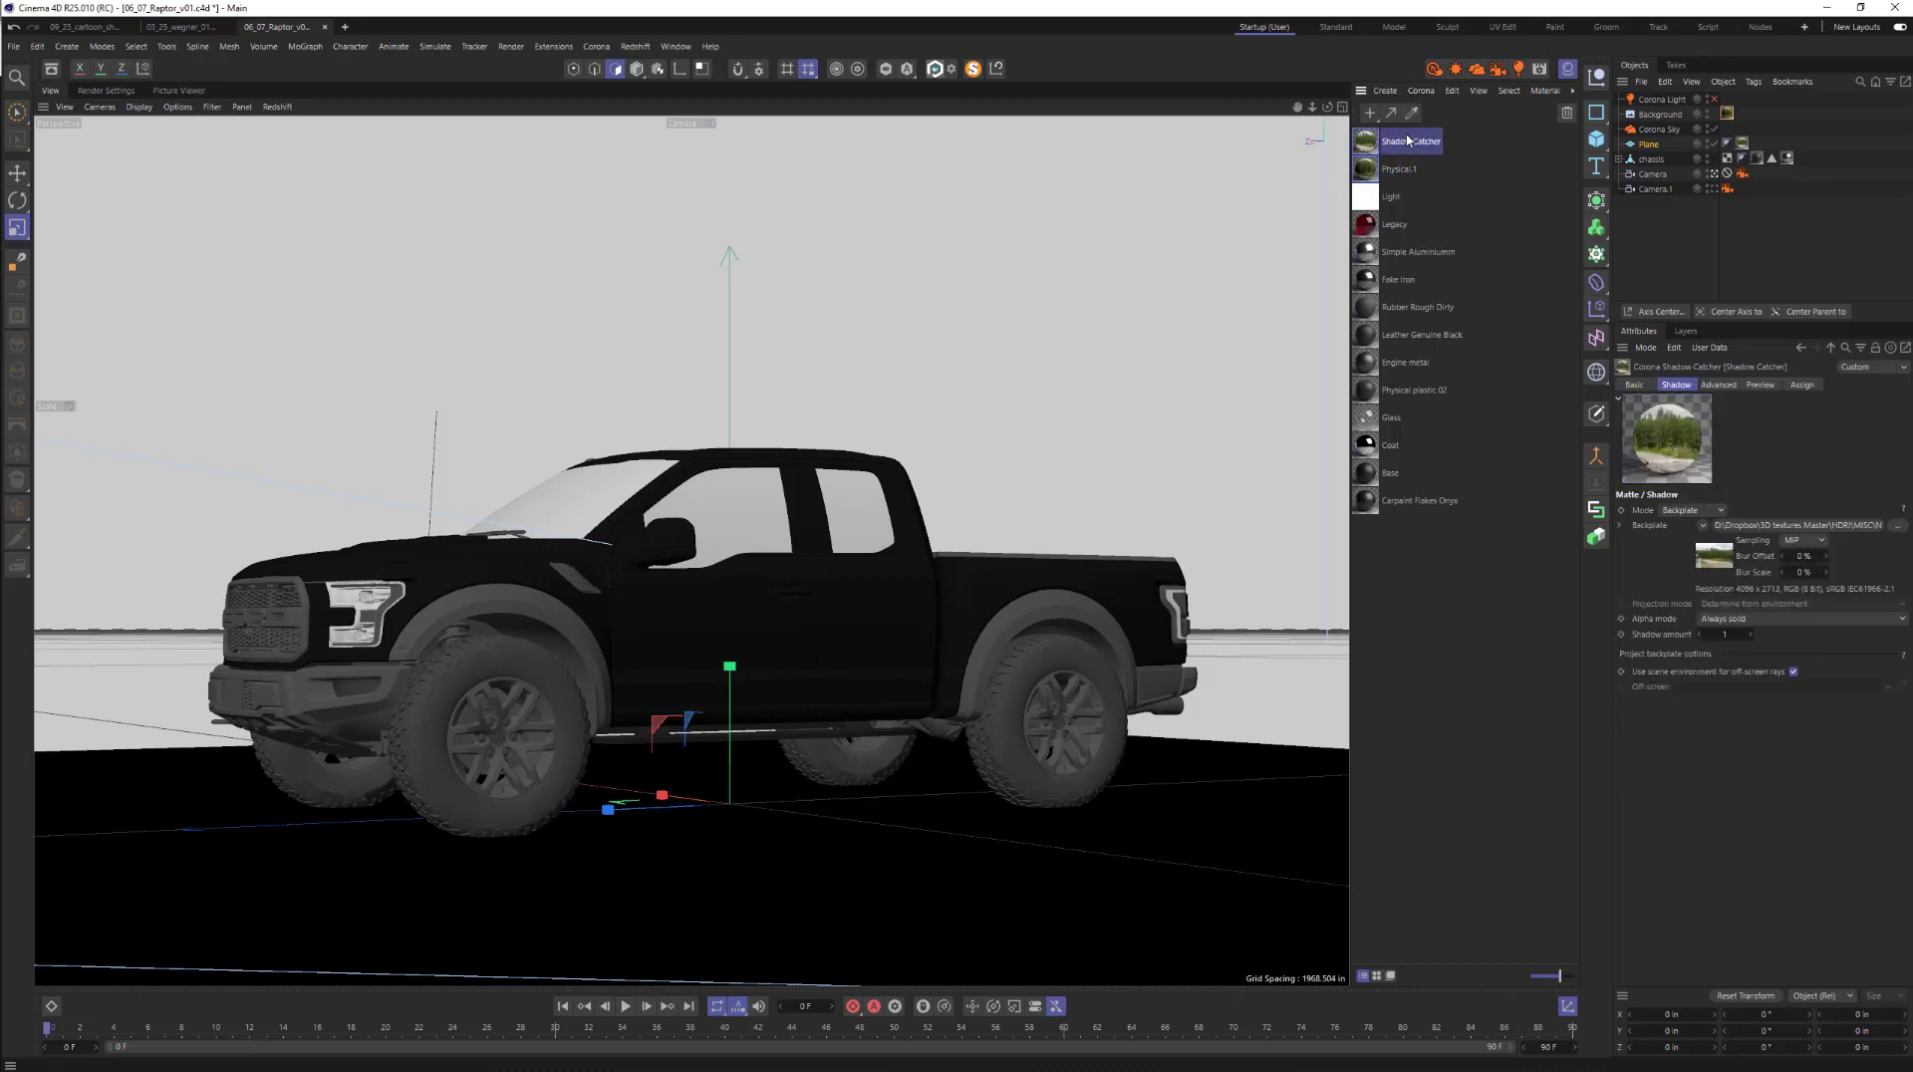
{"action": "left_click", "coordinate": [1678, 511]}
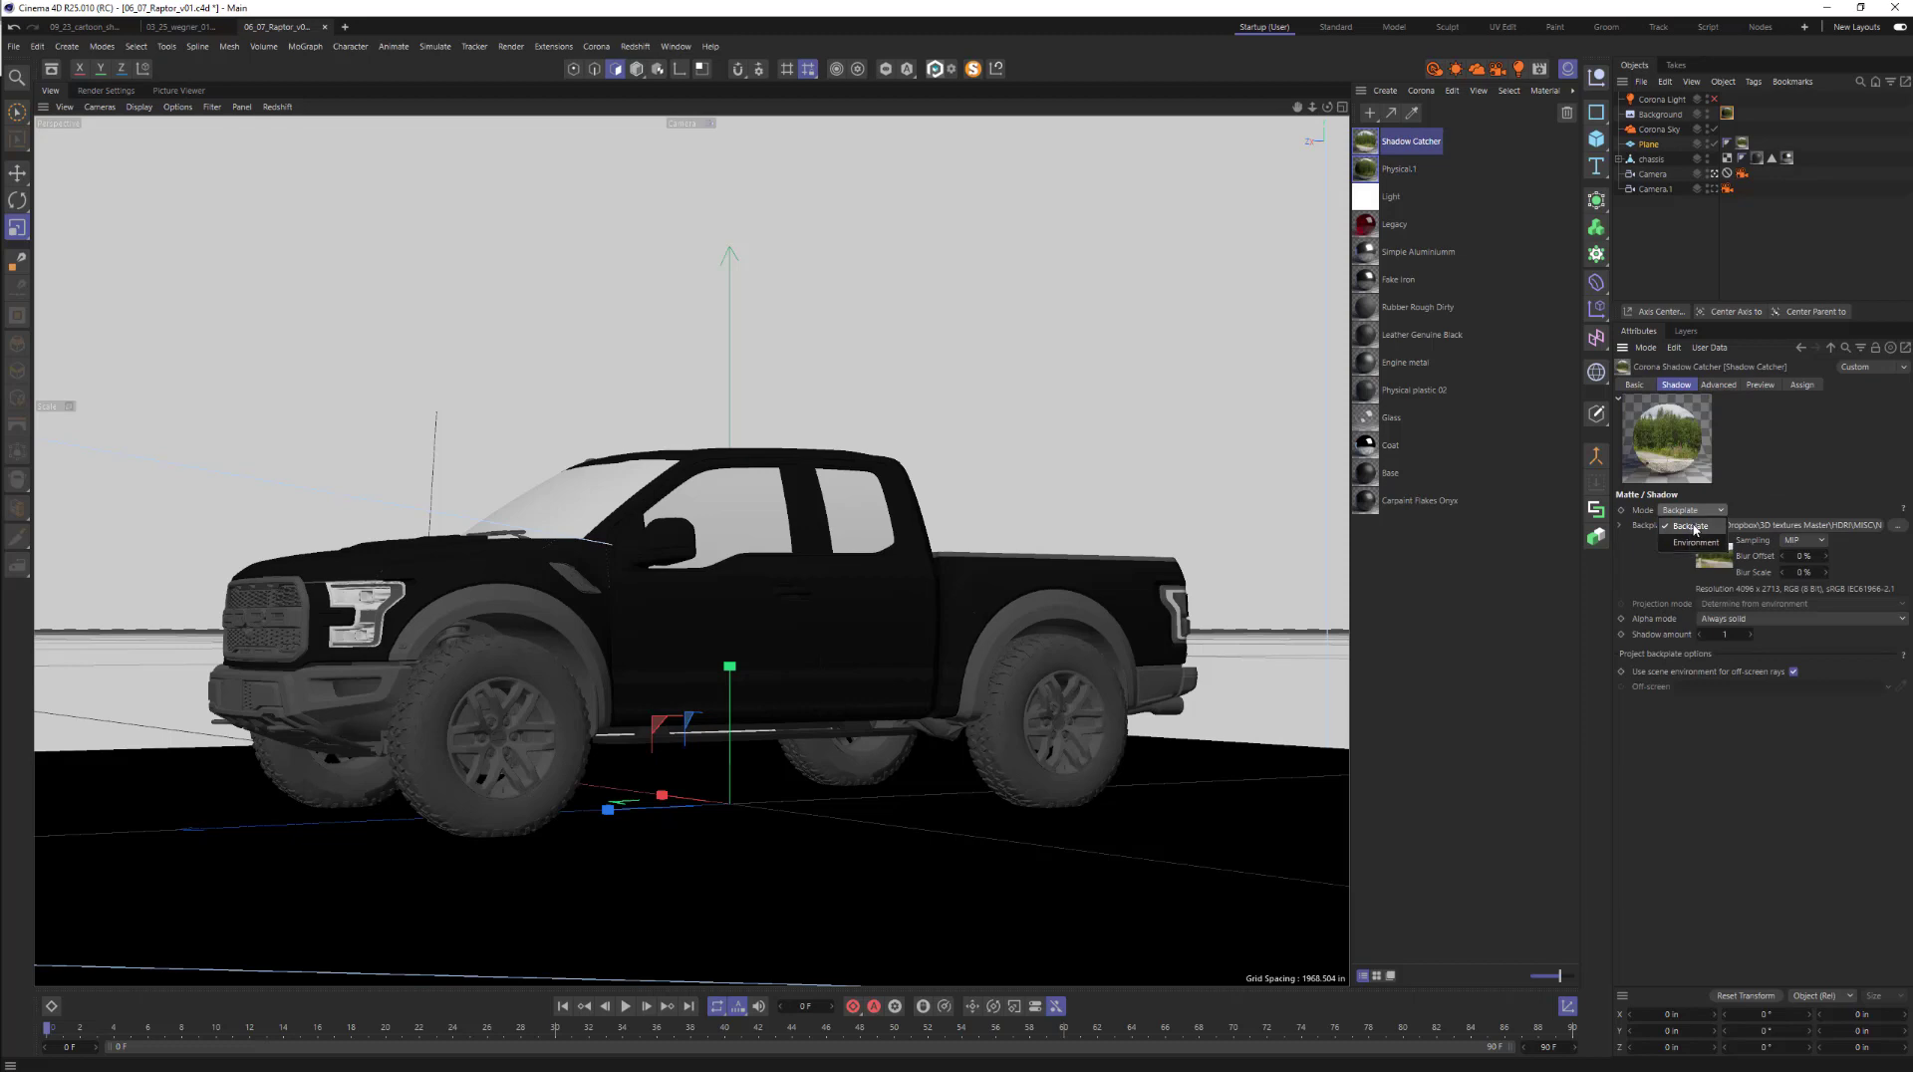
{"action": "left_click", "coordinate": [1690, 531]}
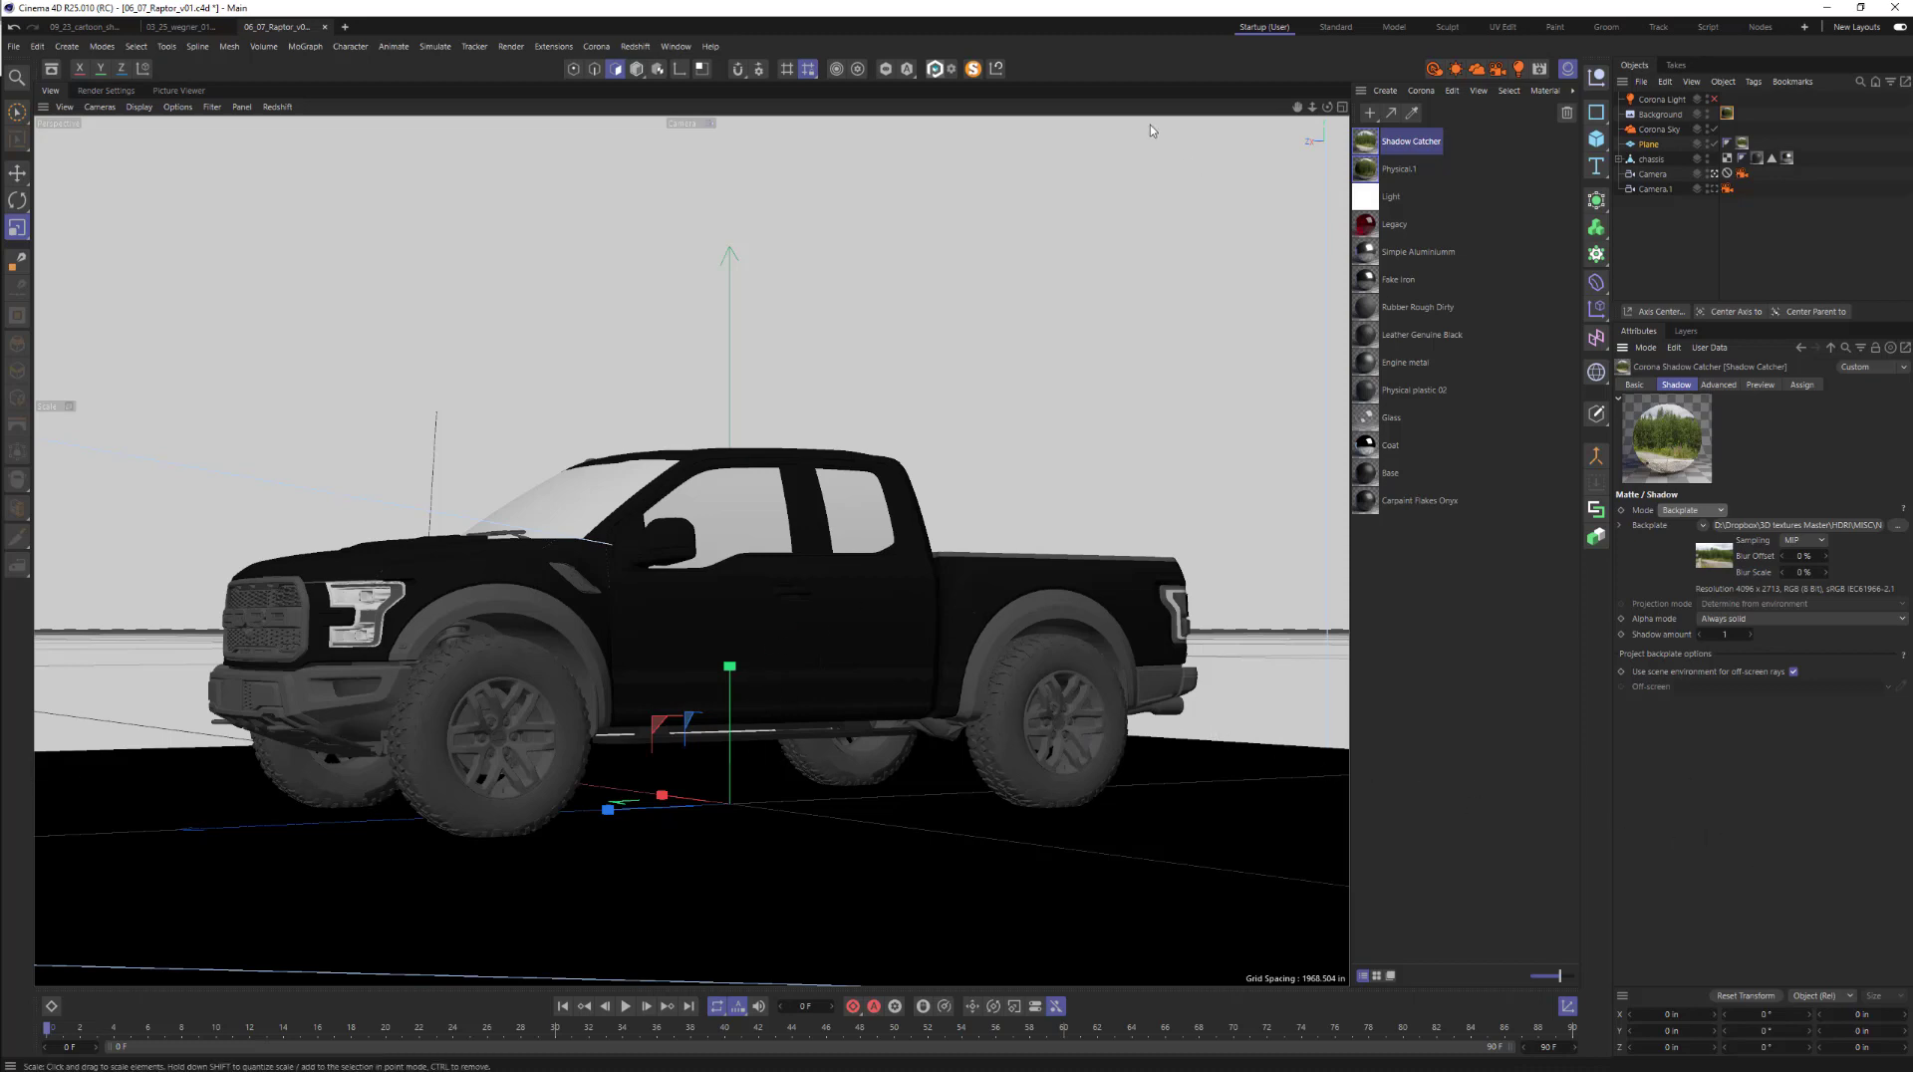
- Start interactive rendering of the truck with the material list hidden and the render window centred over the viewport
{"action": "left_click", "coordinate": [1434, 69]}
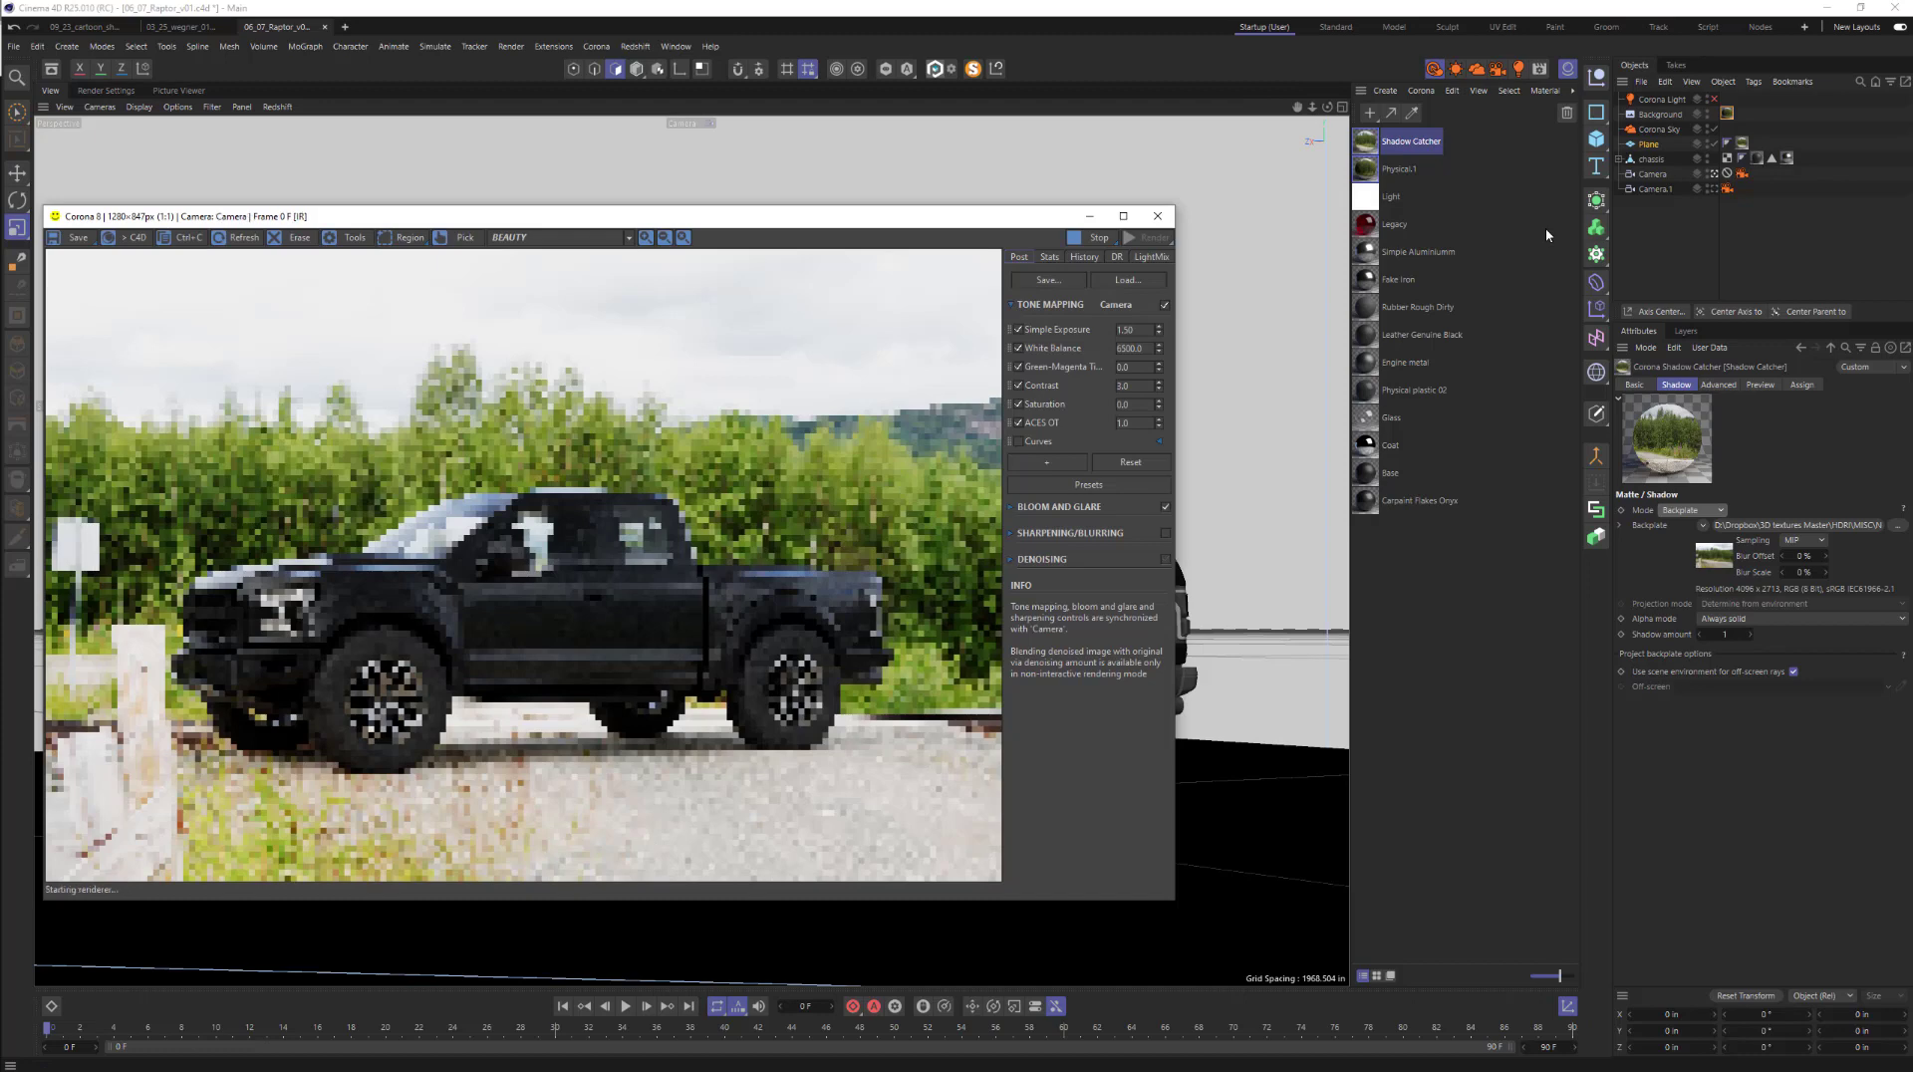
{"action": "left_click", "coordinate": [1567, 69]}
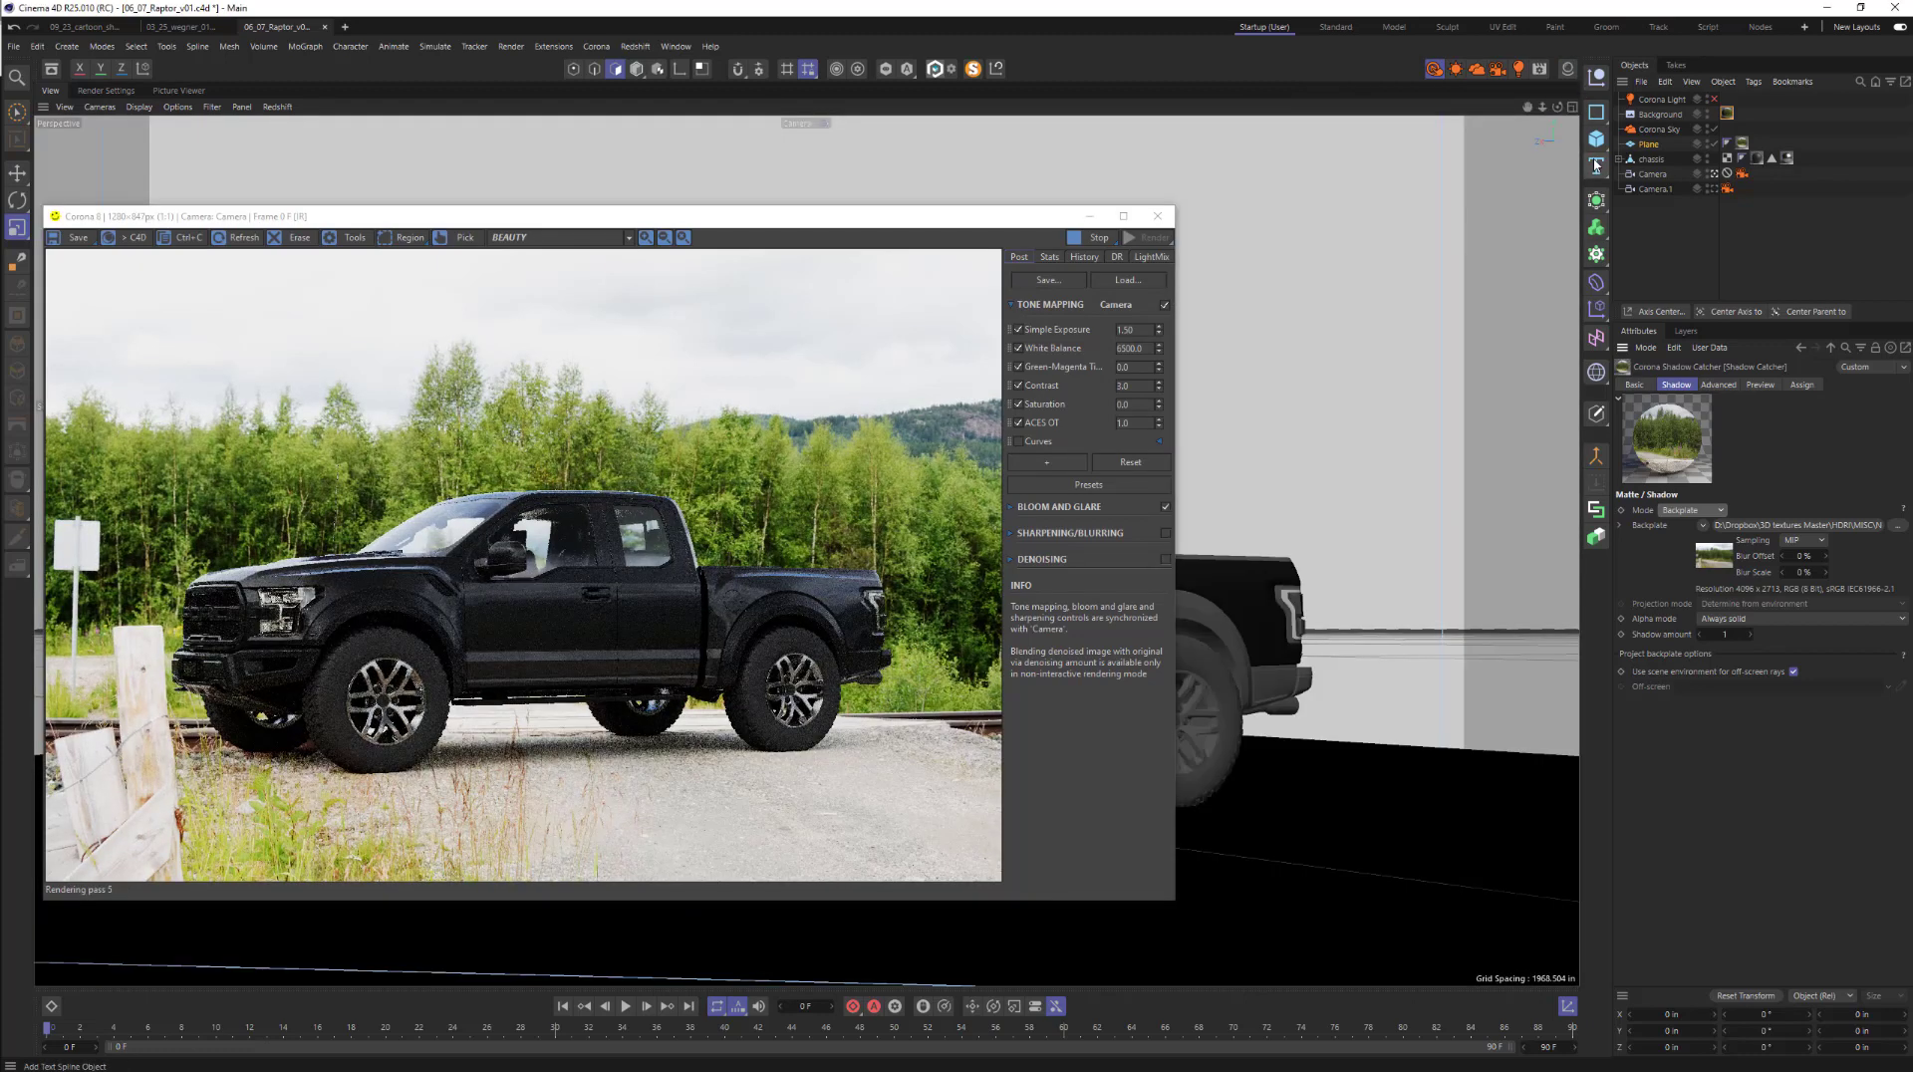
{"action": "left_click_drag", "start_coordinate": [718, 216], "coordinate": [993, 204]}
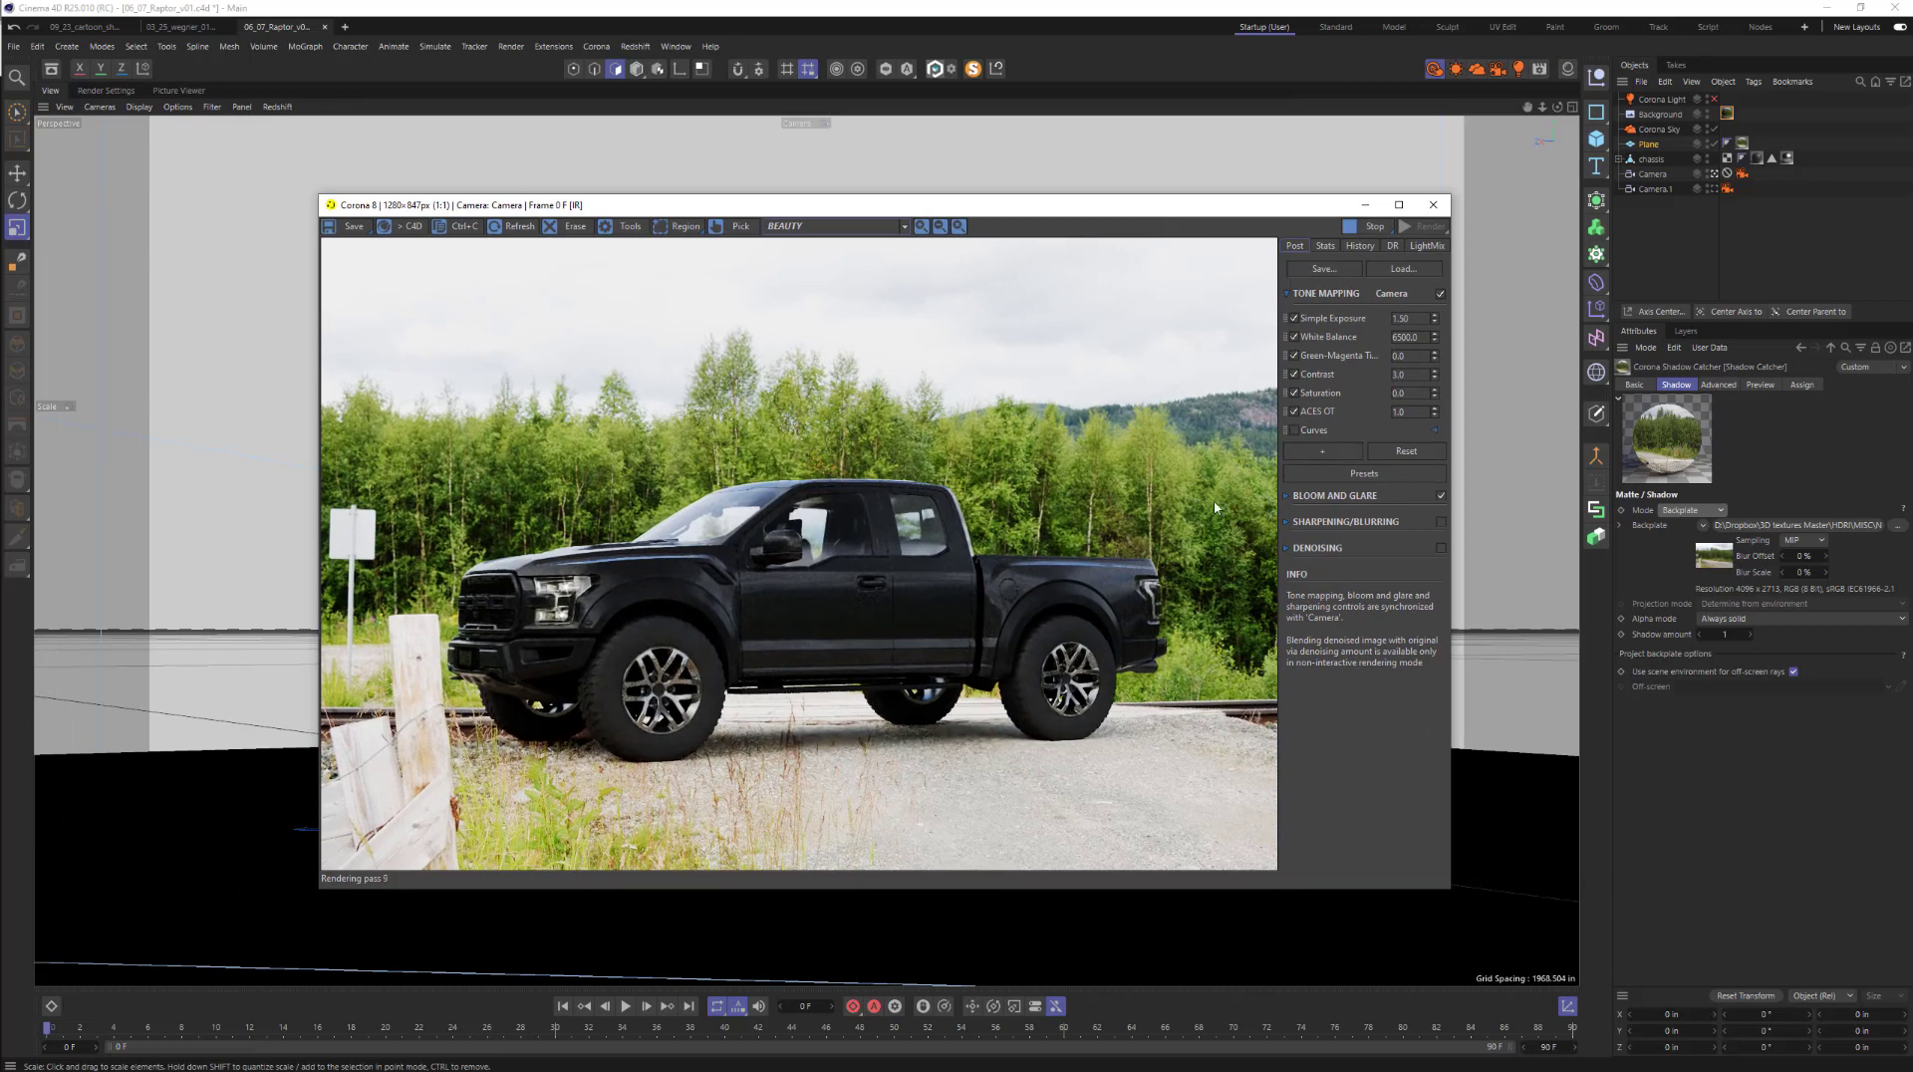
- Rotate the Corona Sky's heading to 146° to change the lighting direction on the truck
{"action": "left_click", "coordinate": [1659, 129]}
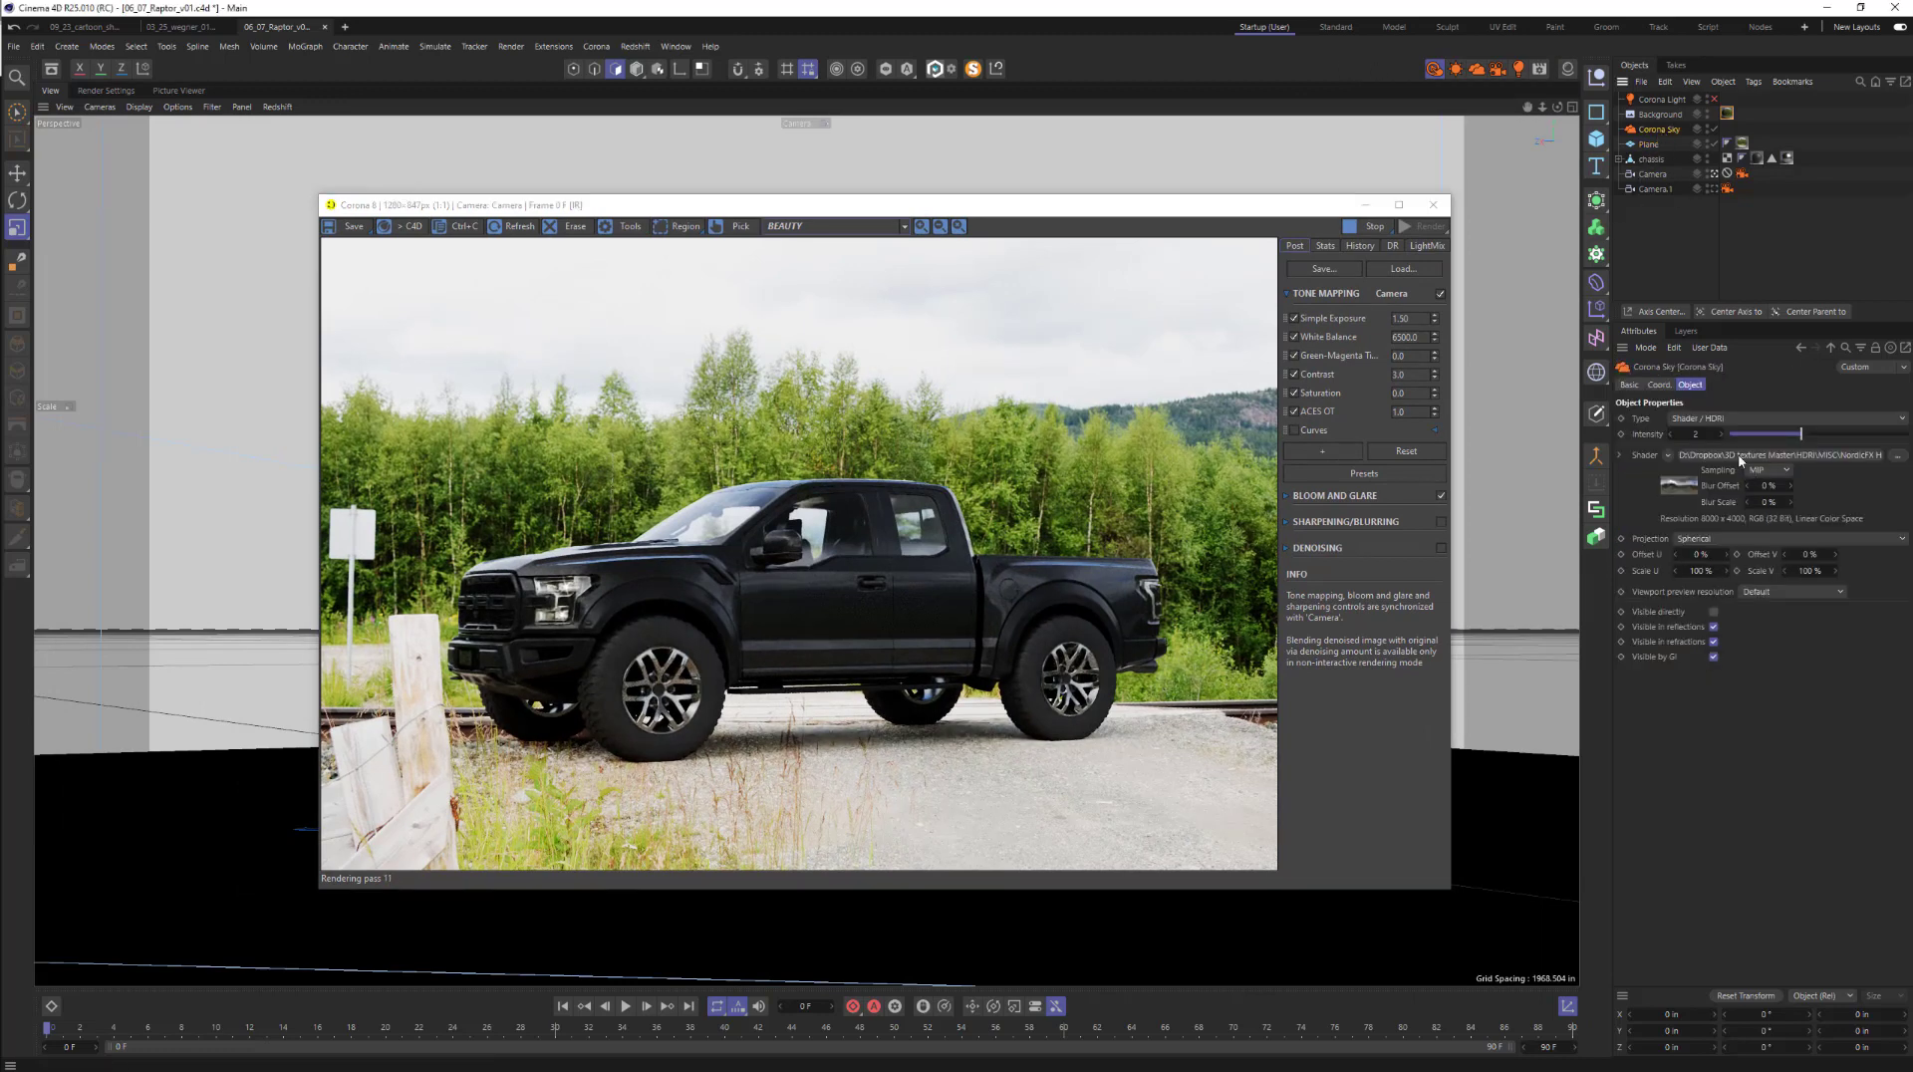
{"action": "left_click", "coordinate": [1658, 385]}
{"action": "left_click_drag", "start_coordinate": [1777, 418], "coordinate": [1860, 419]}
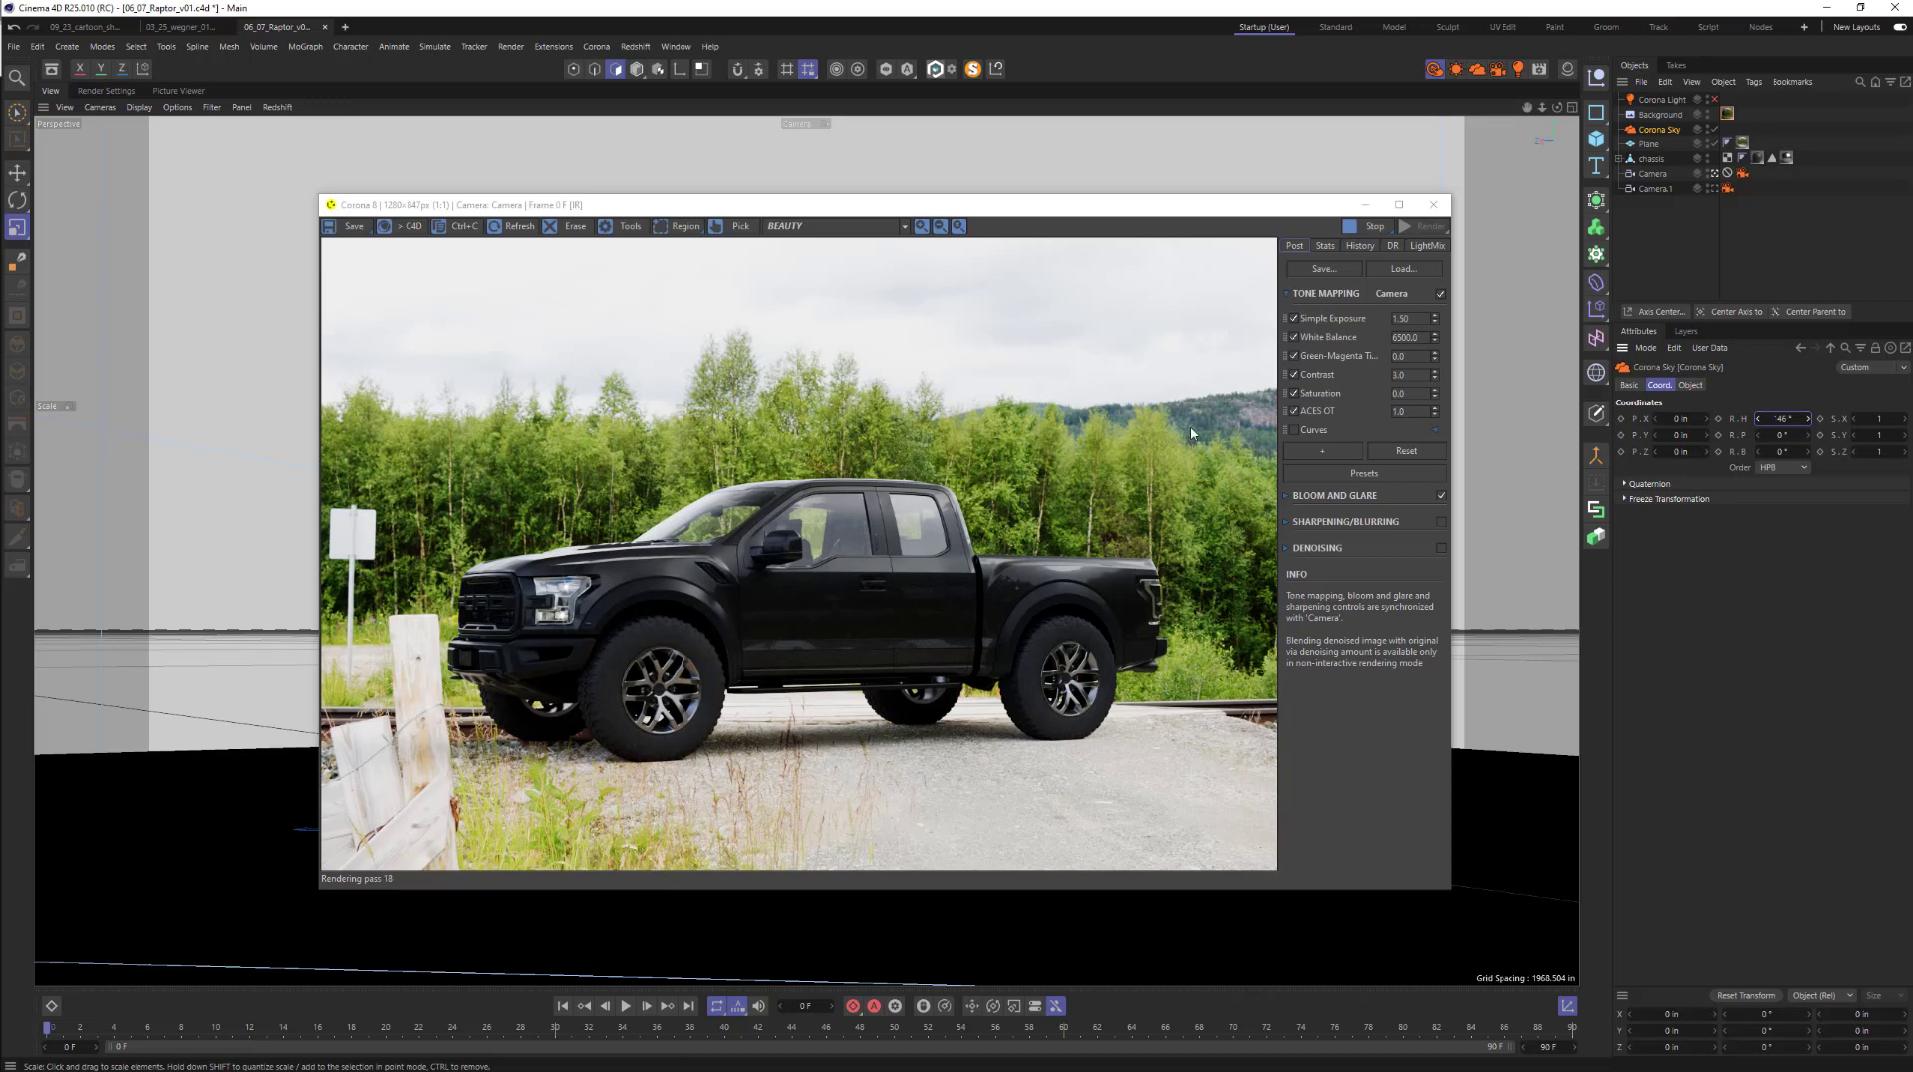
- Move the render window aside and delete the Protection tag from the first Camera object
{"action": "left_click_drag", "start_coordinate": [1186, 217], "coordinate": [1092, 224]}
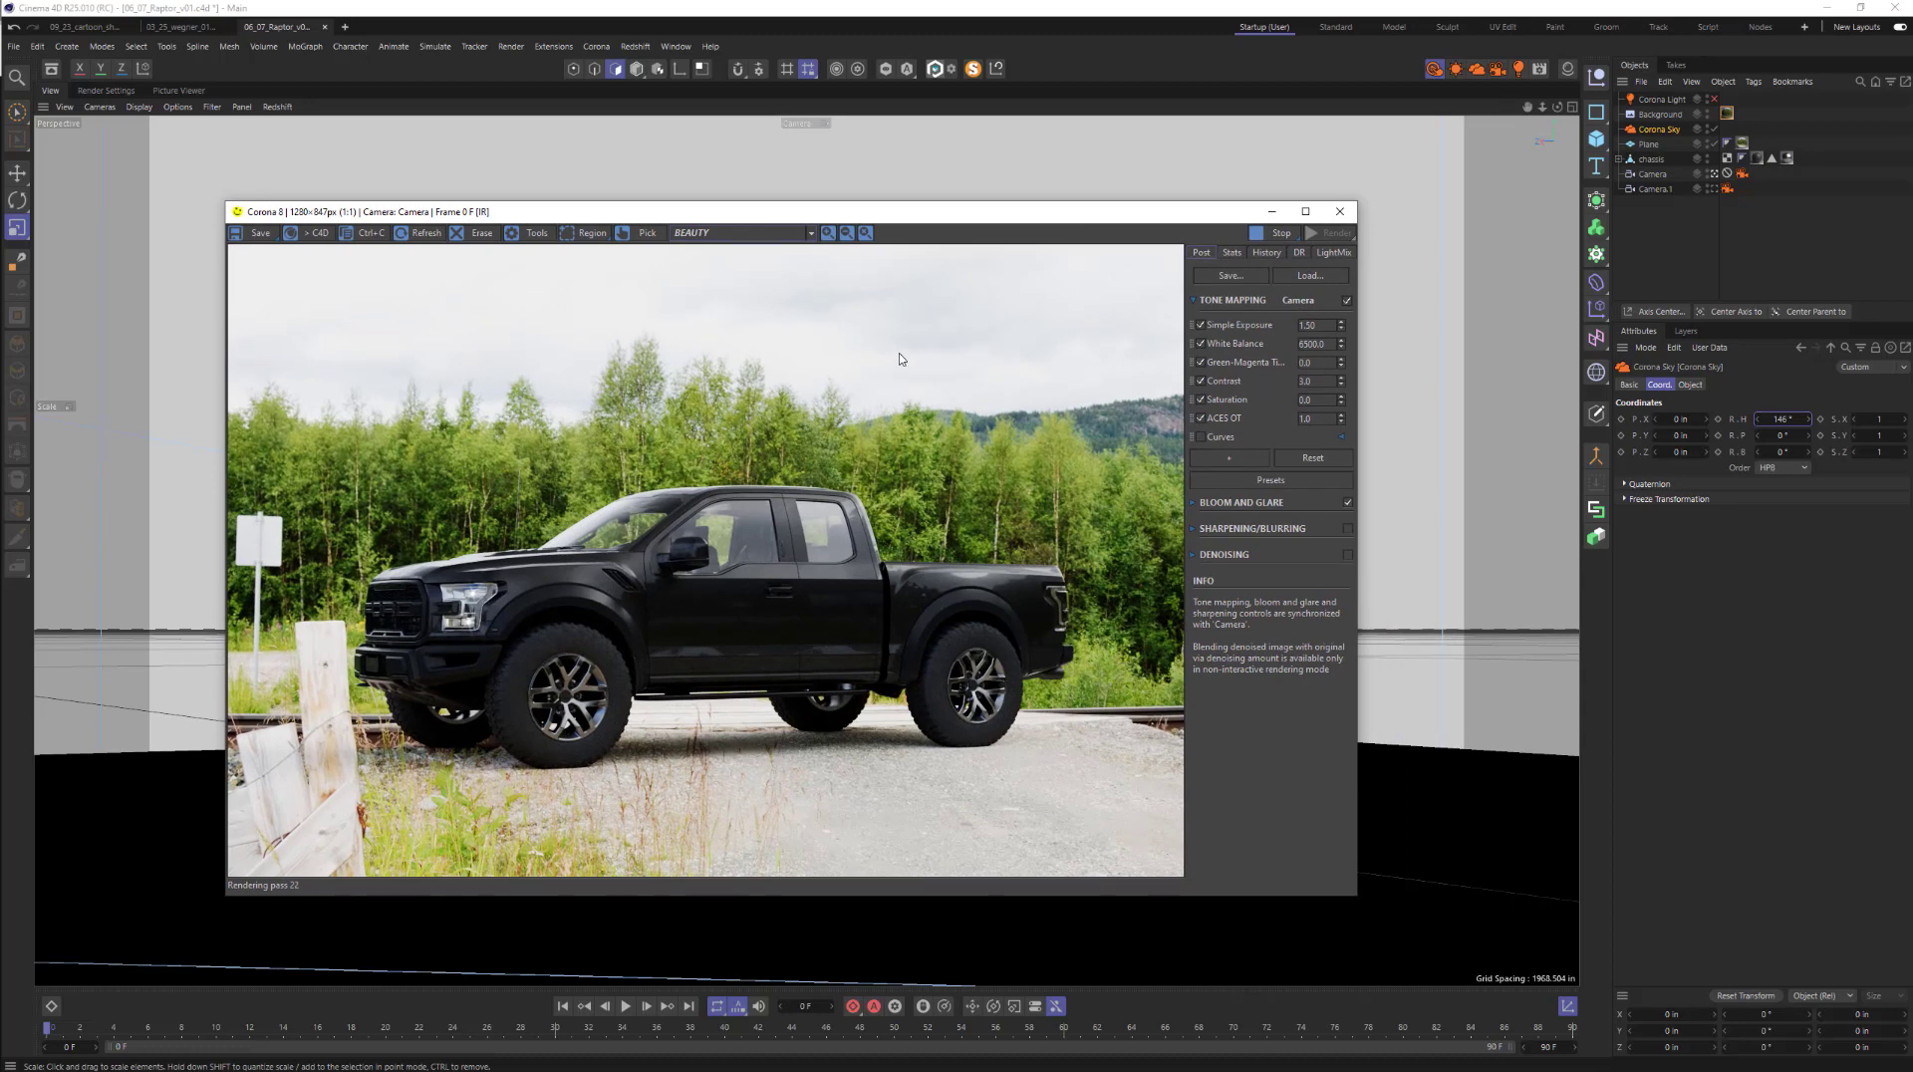
{"action": "left_click_drag", "start_coordinate": [1004, 213], "coordinate": [958, 206]}
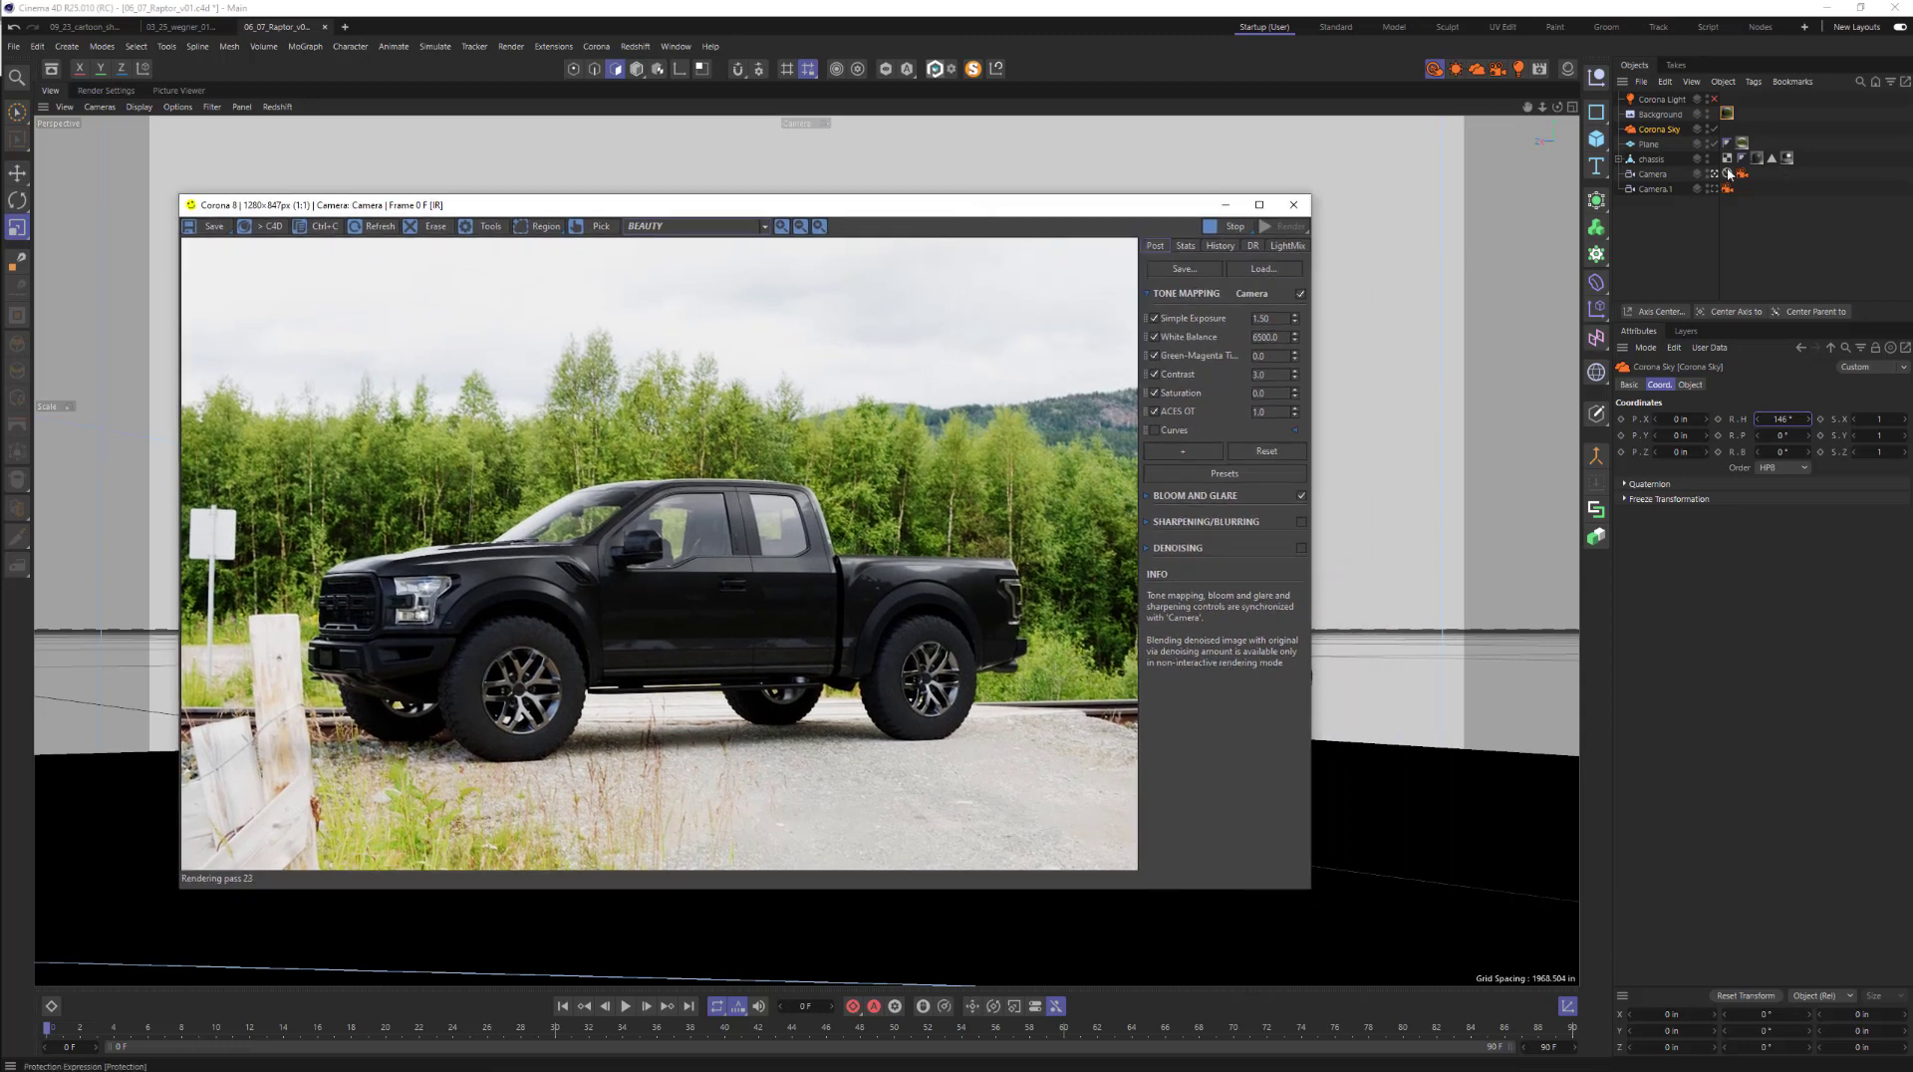
{"action": "left_click", "coordinate": [1728, 174]}
{"action": "key", "text": "Delete"}
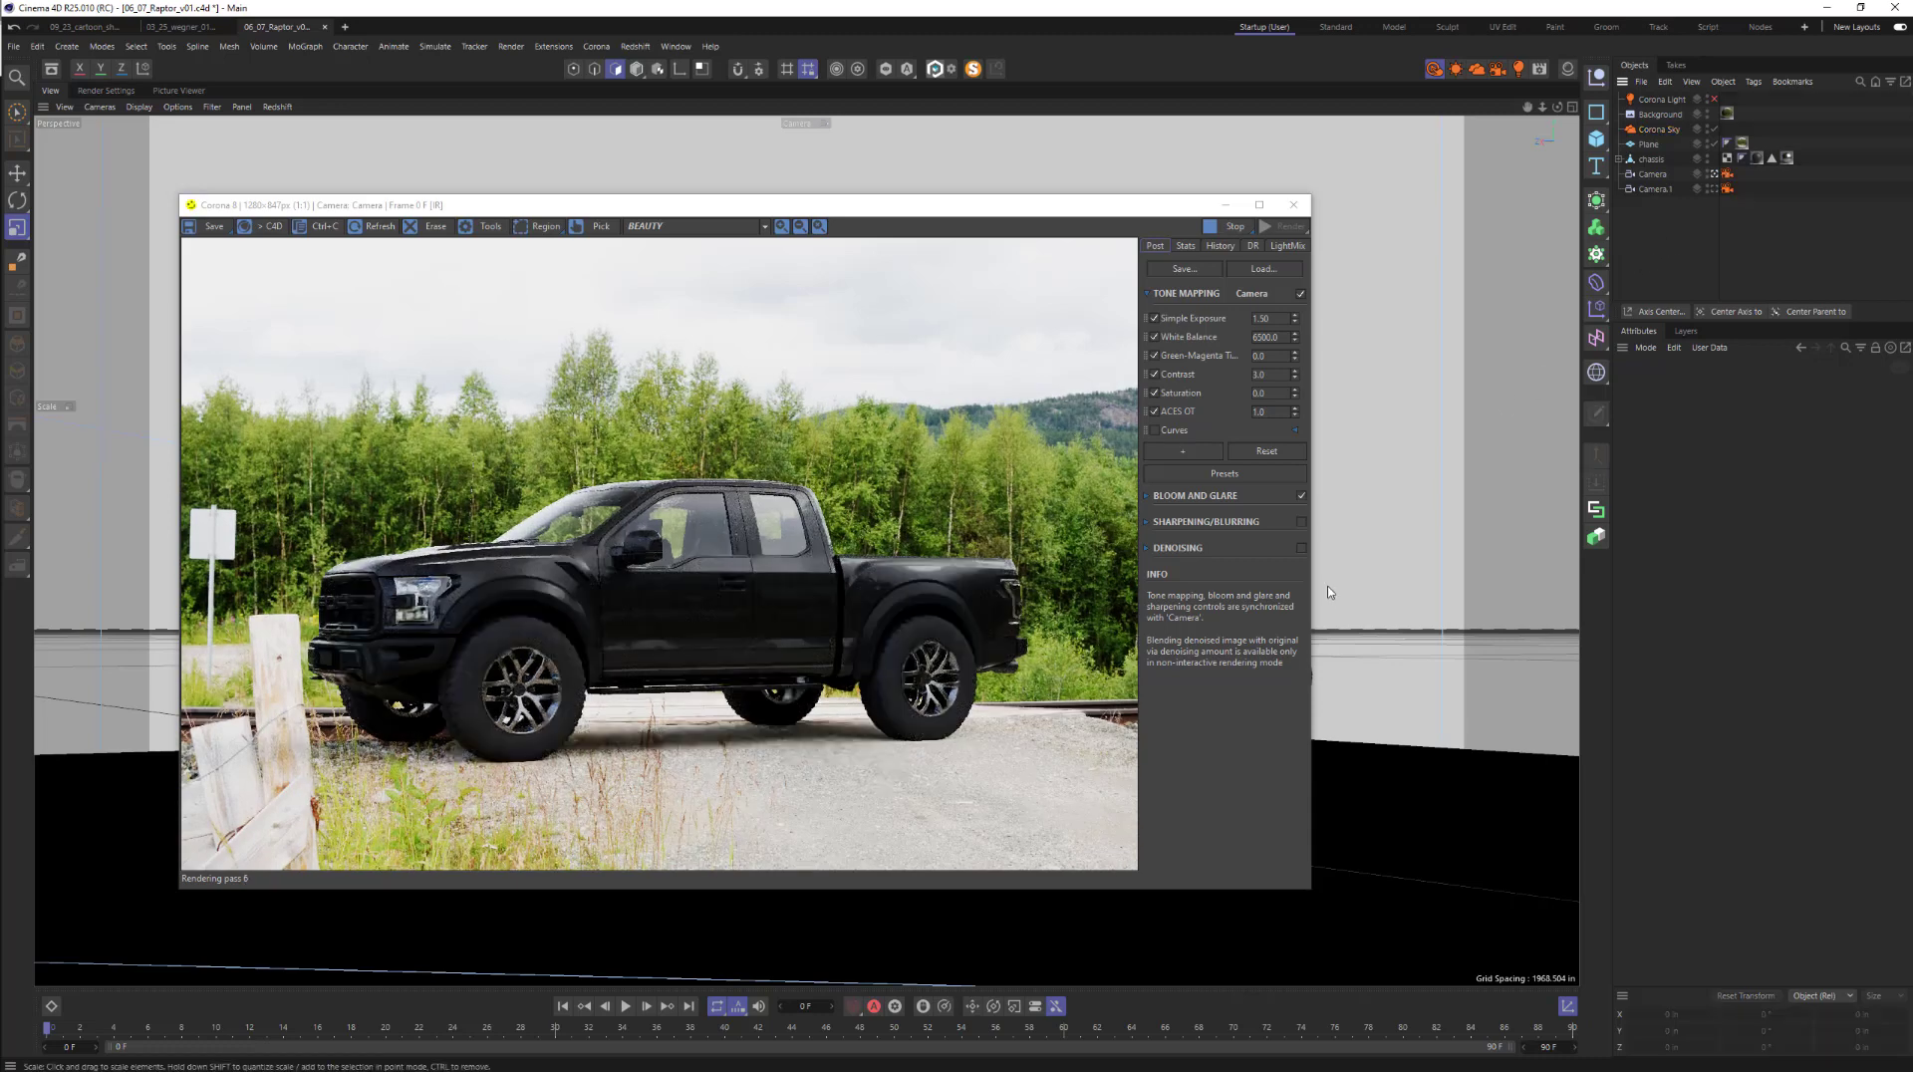
- Reframe the camera so the truck sits at a slight front angle on the gravel crossing of the backplate
{"action": "scroll", "coordinate": [1350, 552], "scroll_direction": "up", "scroll_amount": 3}
{"action": "scroll", "coordinate": [1350, 556], "scroll_direction": "down", "scroll_amount": 5}
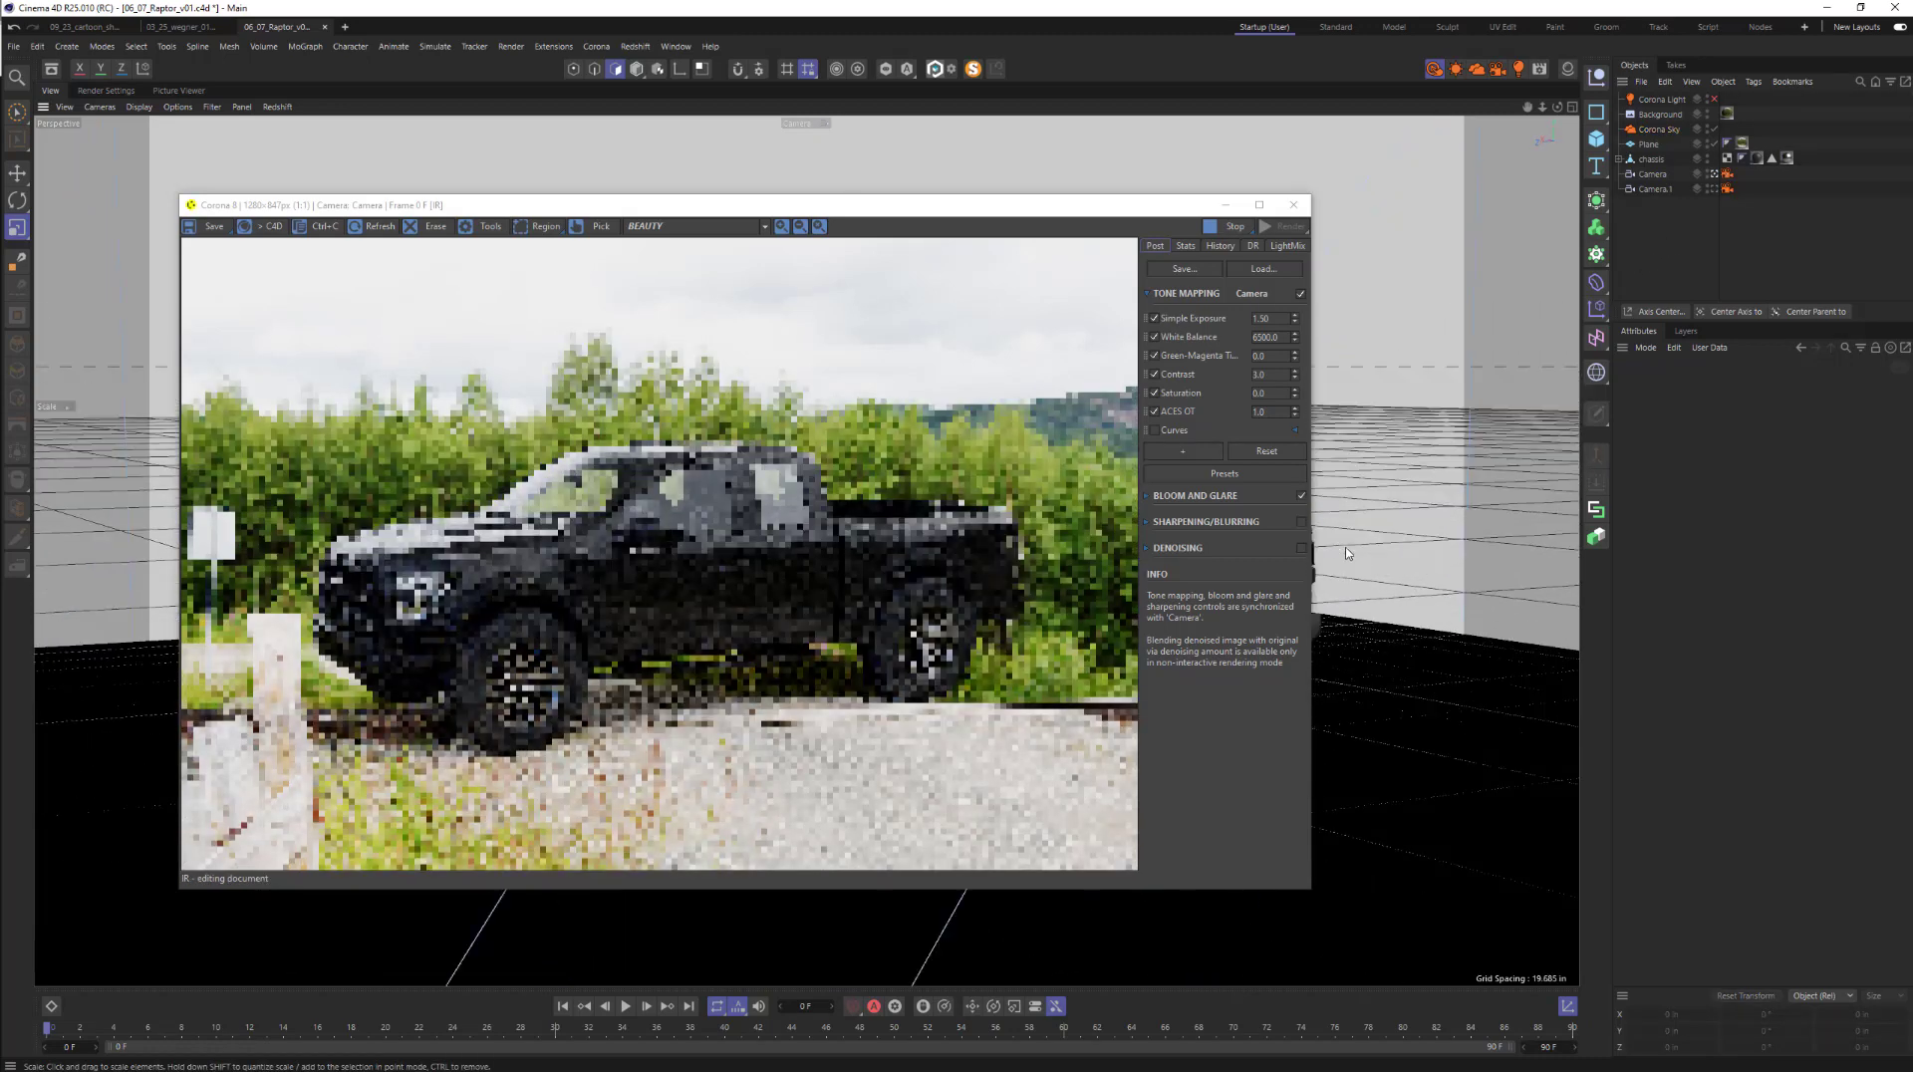
{"action": "scroll", "coordinate": [1328, 532], "scroll_direction": "up", "scroll_amount": 4}
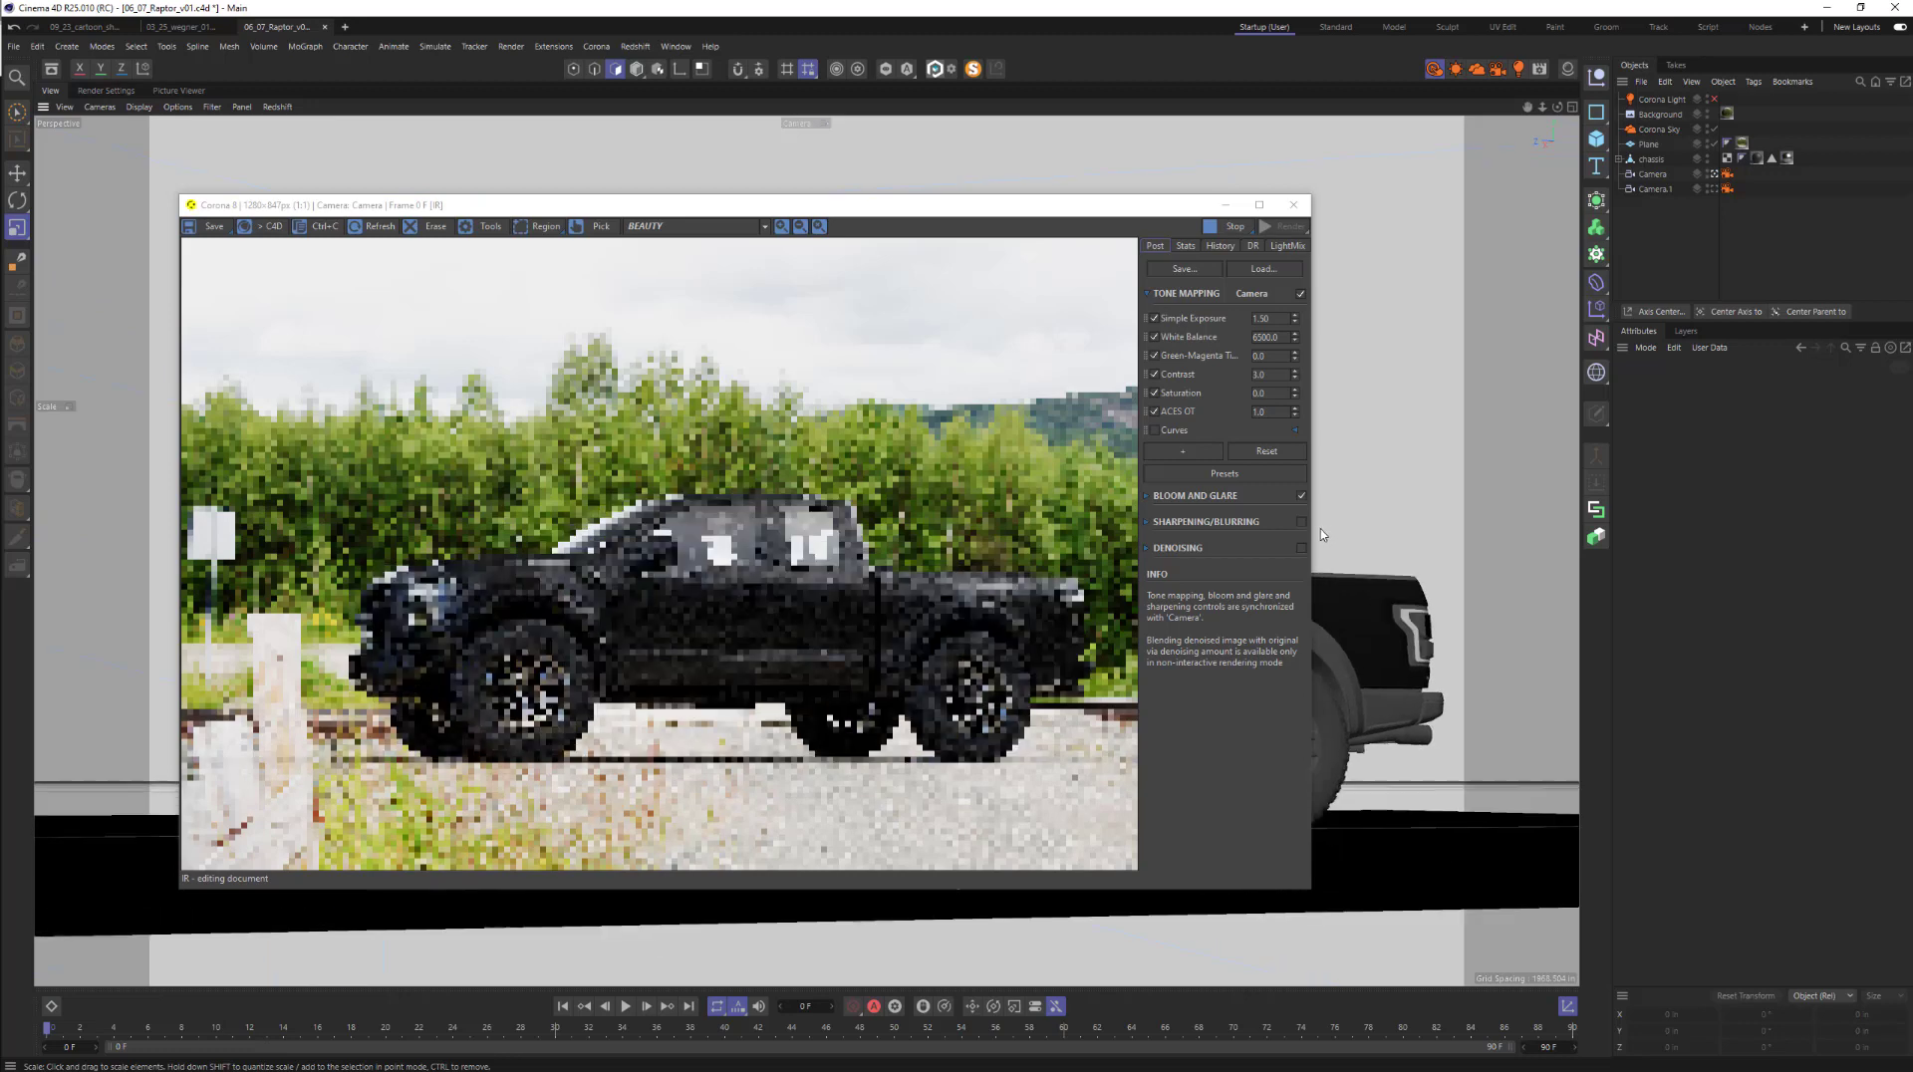
{"action": "left_click_drag", "start_coordinate": [1330, 547], "coordinate": [1374, 571], "text": "alt"}
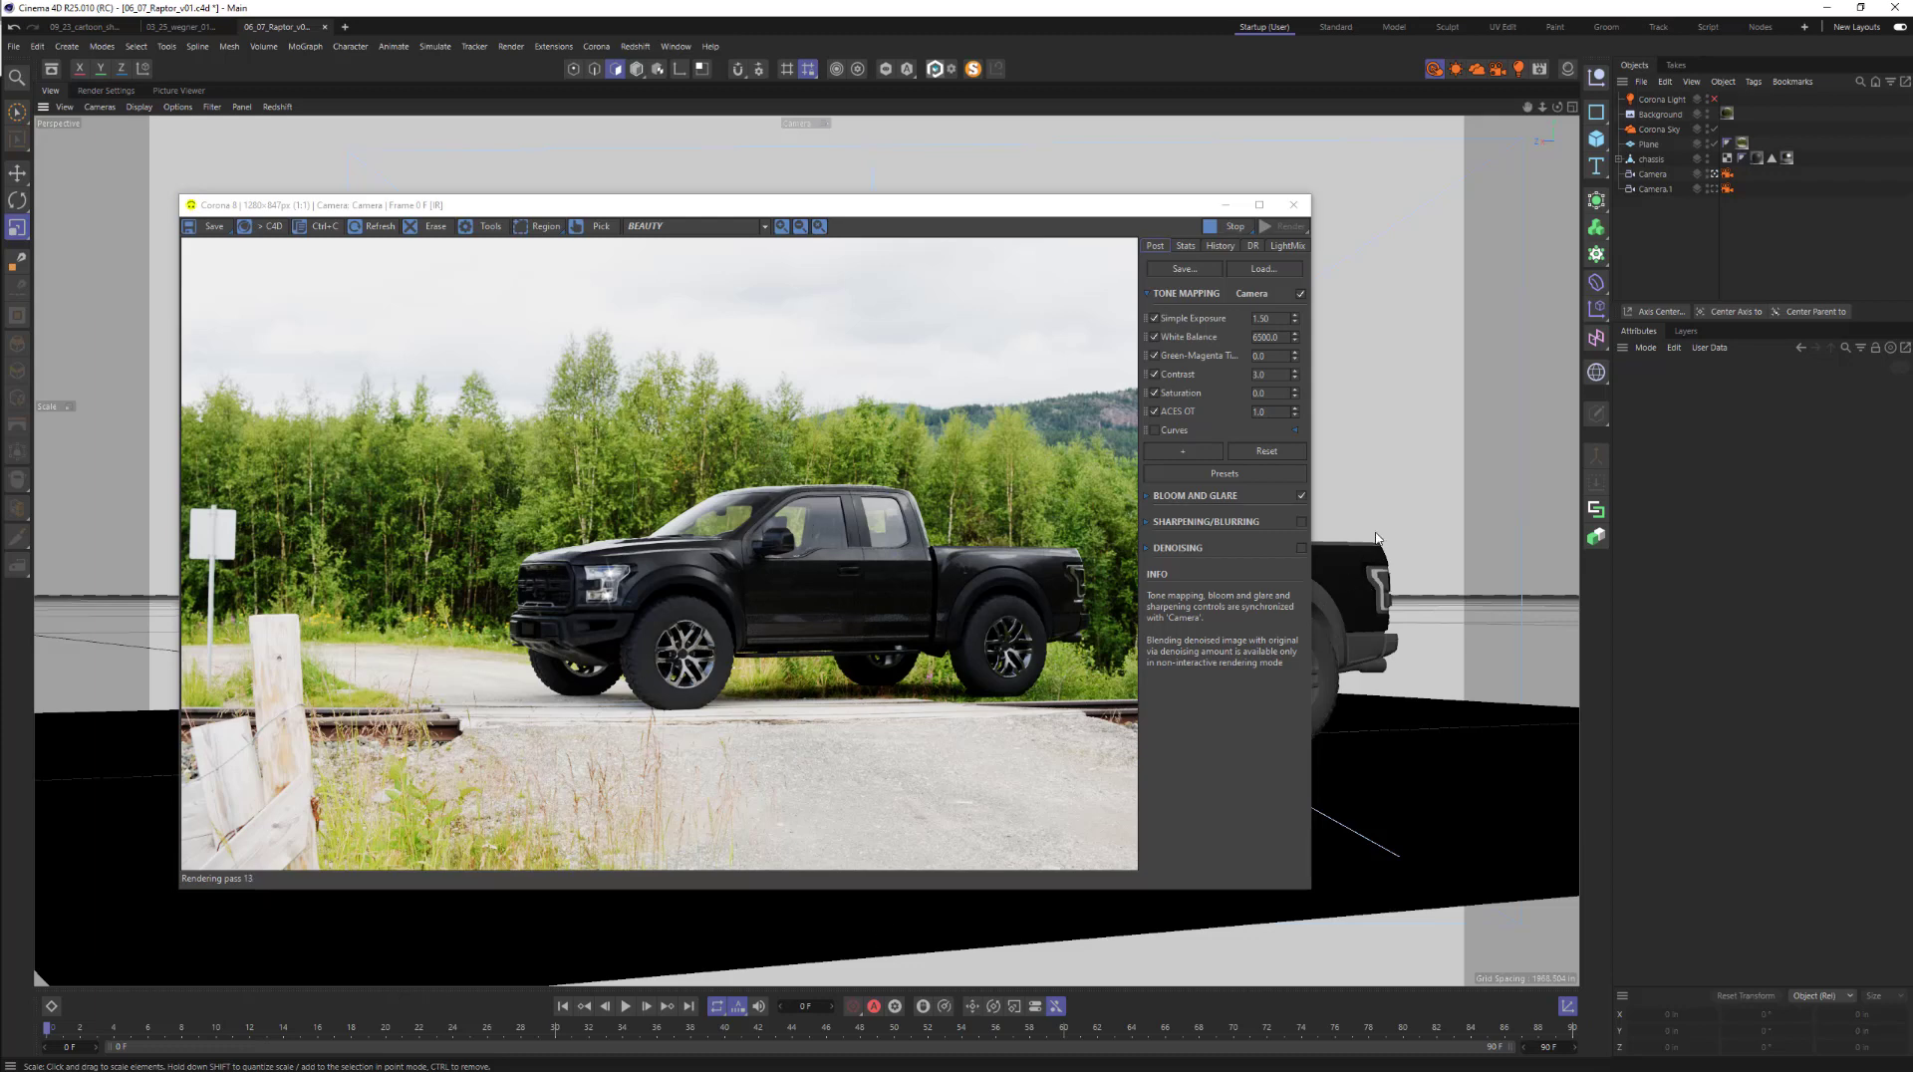
{"action": "left_click_drag", "start_coordinate": [1384, 508], "coordinate": [1347, 594]}
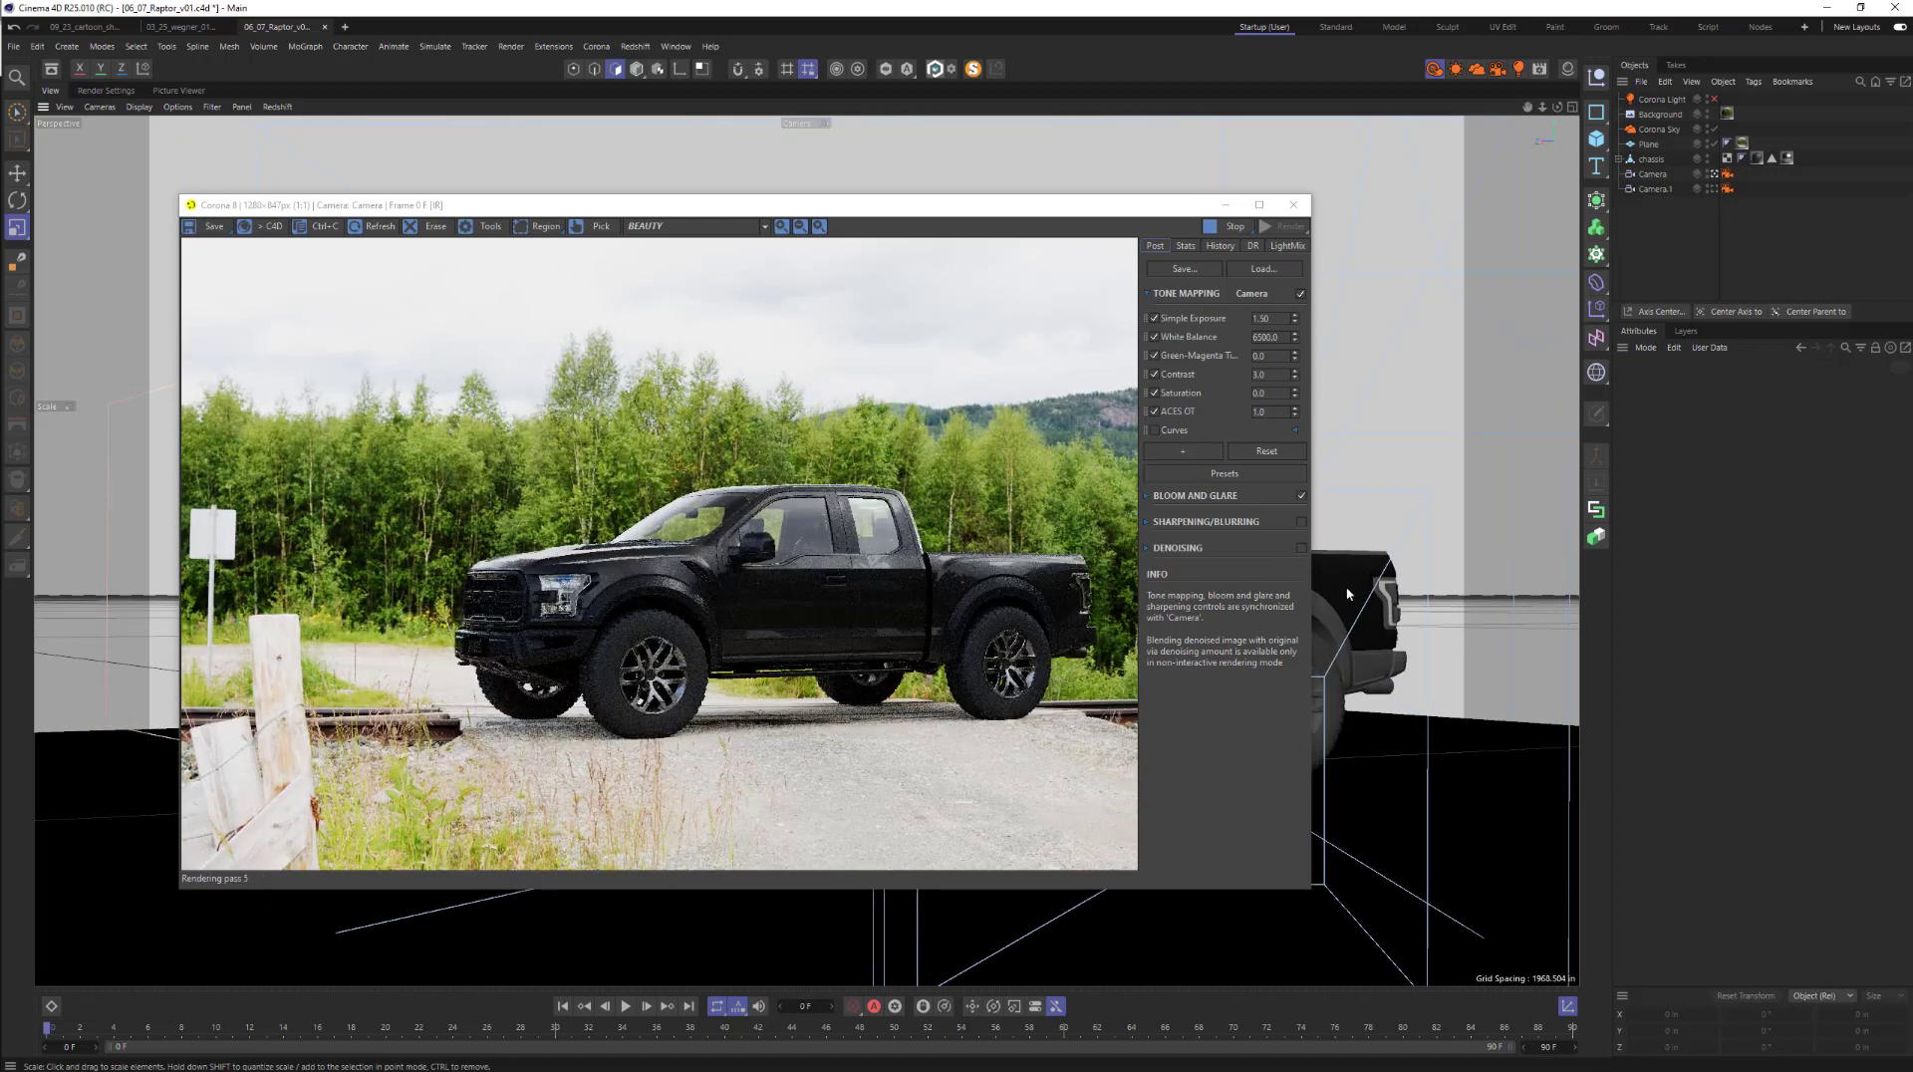
- Scale the chassis object up slightly in Model mode, to about 219 in in its Y size
{"action": "left_click", "coordinate": [657, 67]}
{"action": "left_click", "coordinate": [691, 117]}
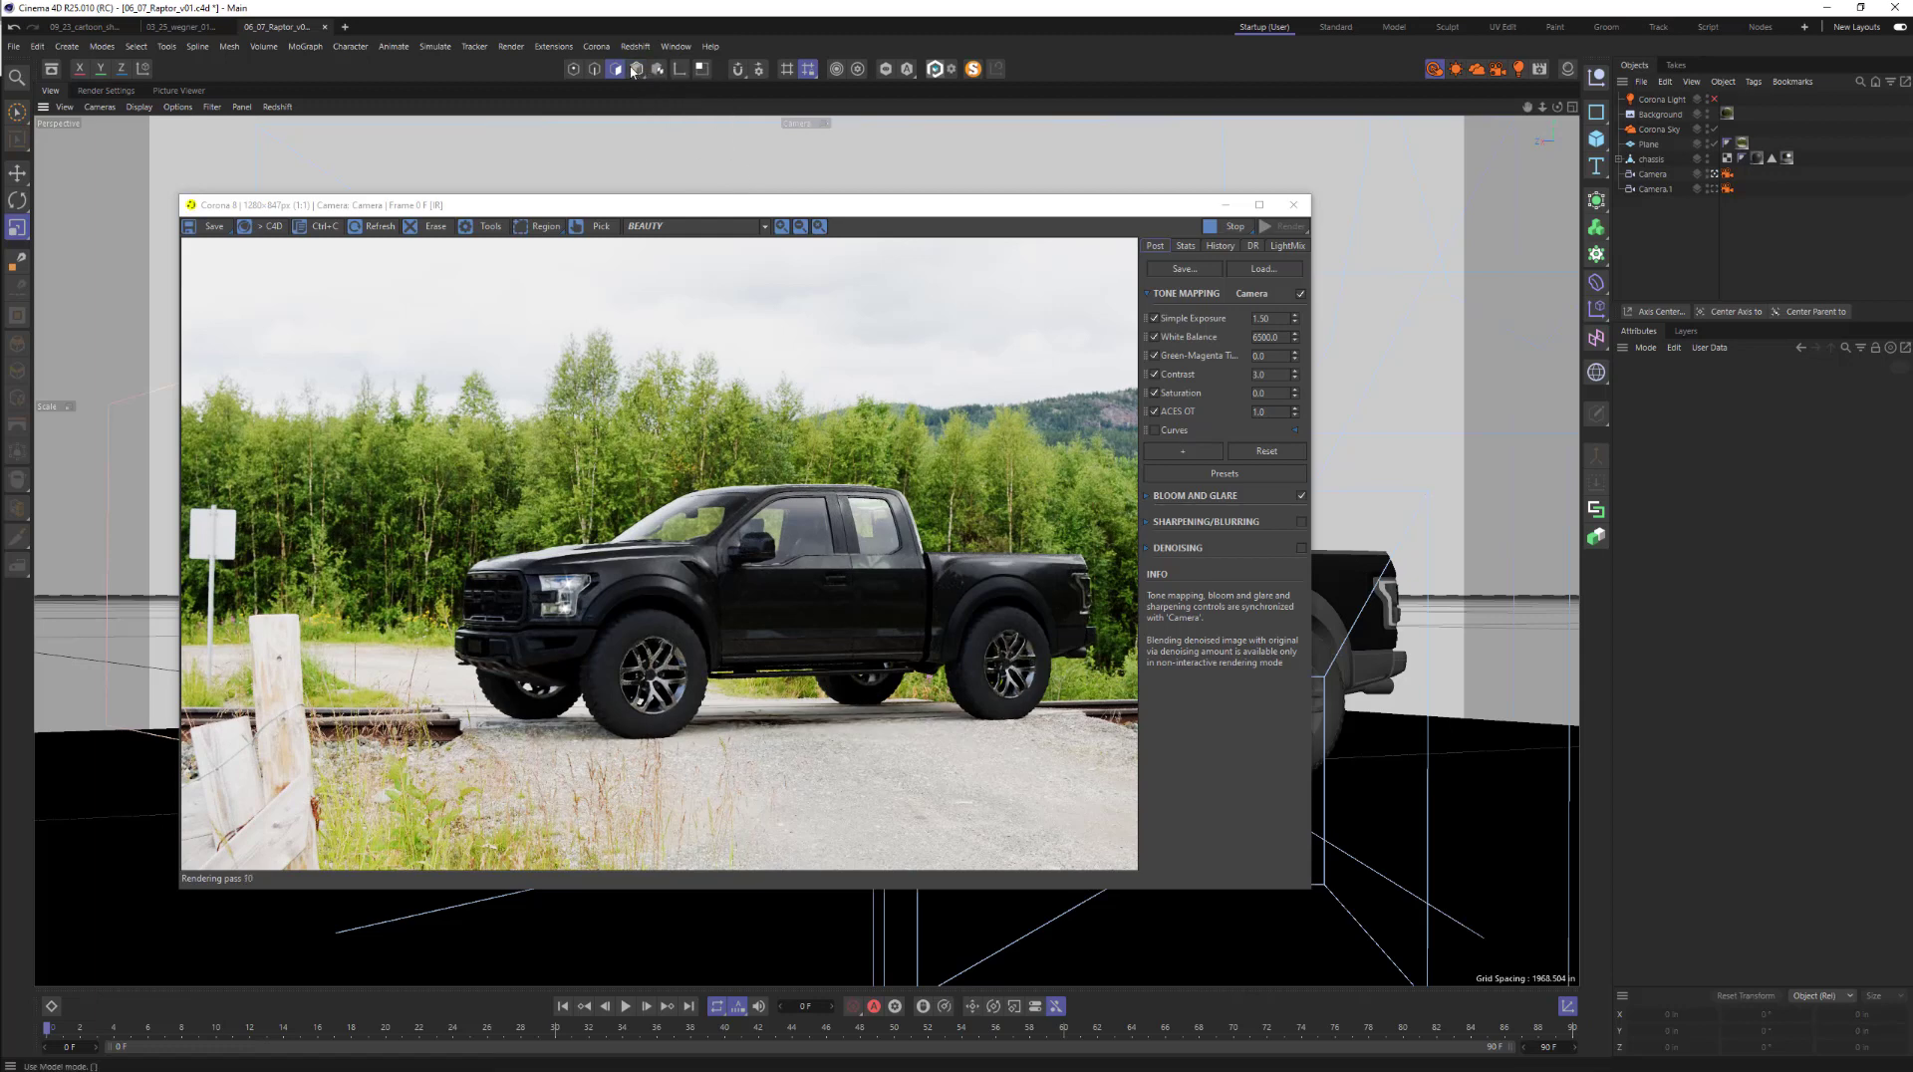
{"action": "left_click", "coordinate": [1651, 159]}
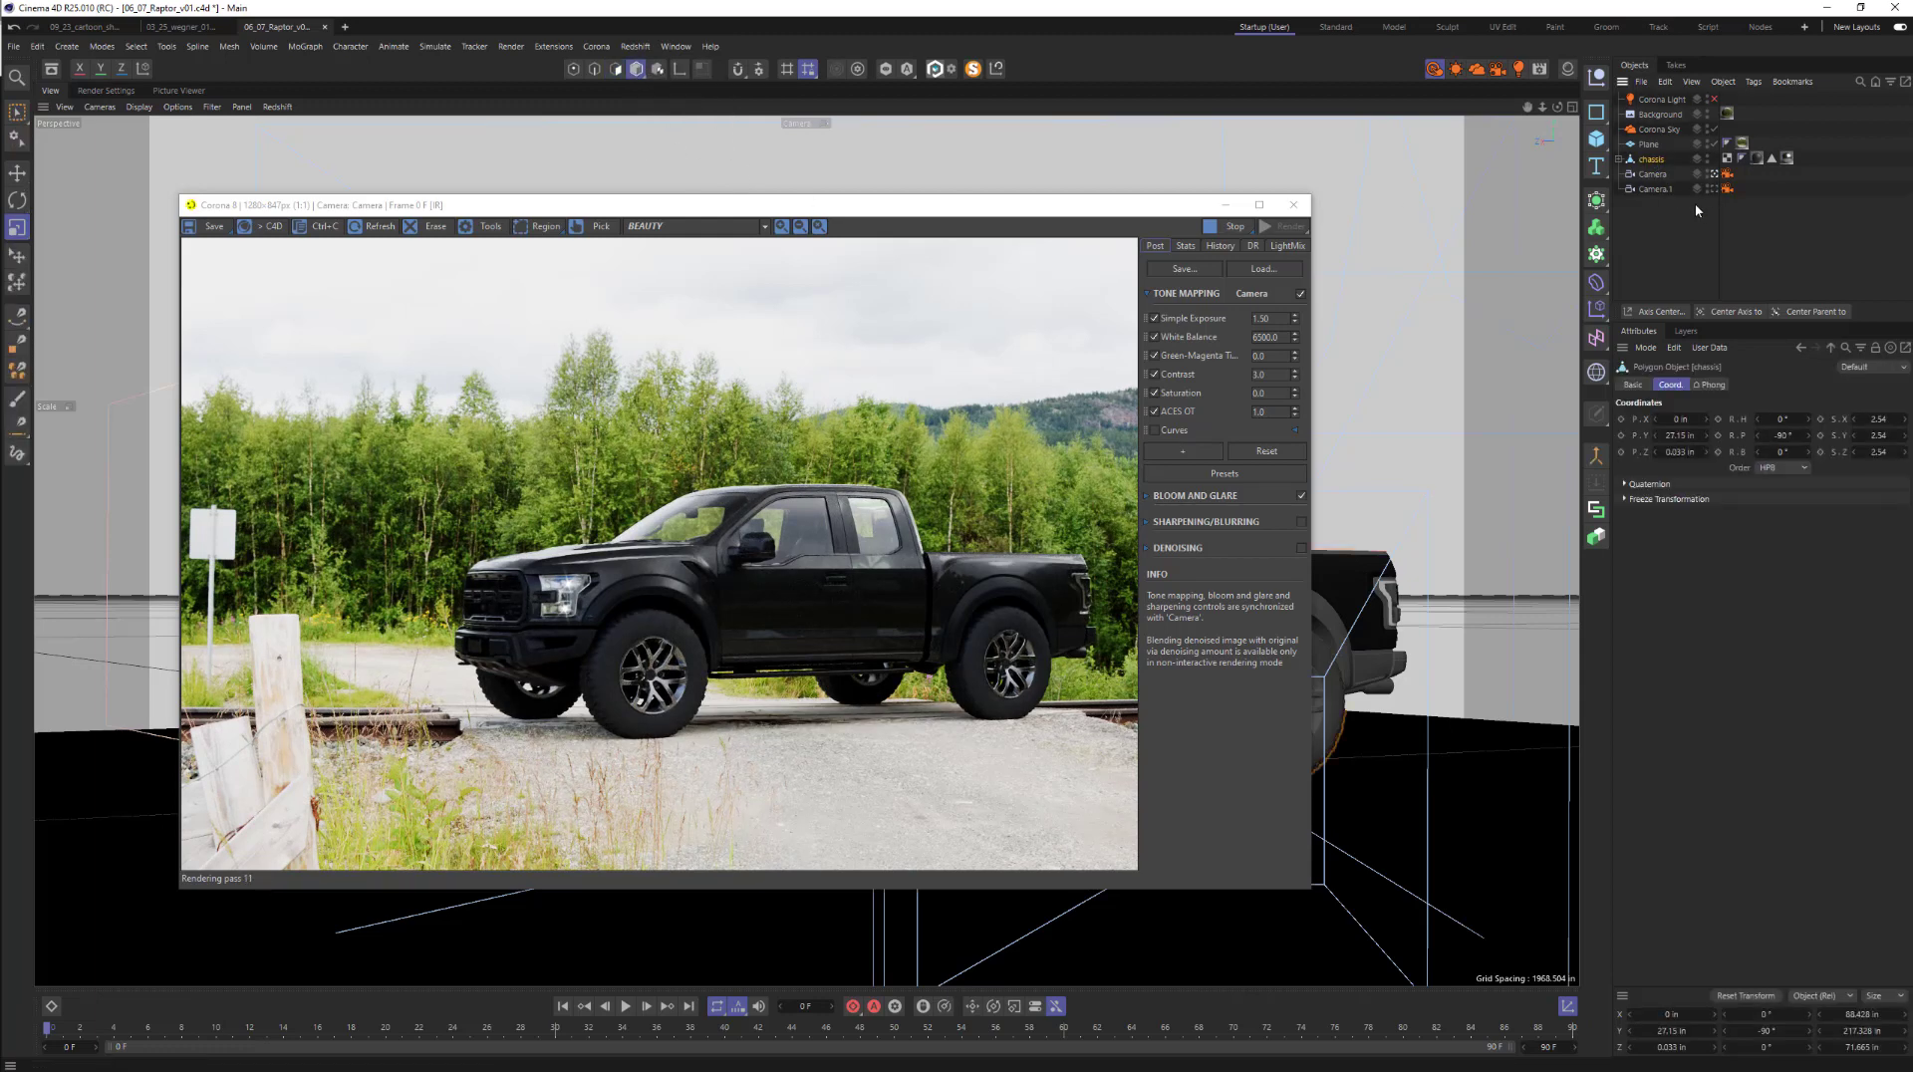
{"action": "left_click_drag", "start_coordinate": [1384, 451], "coordinate": [1402, 407]}
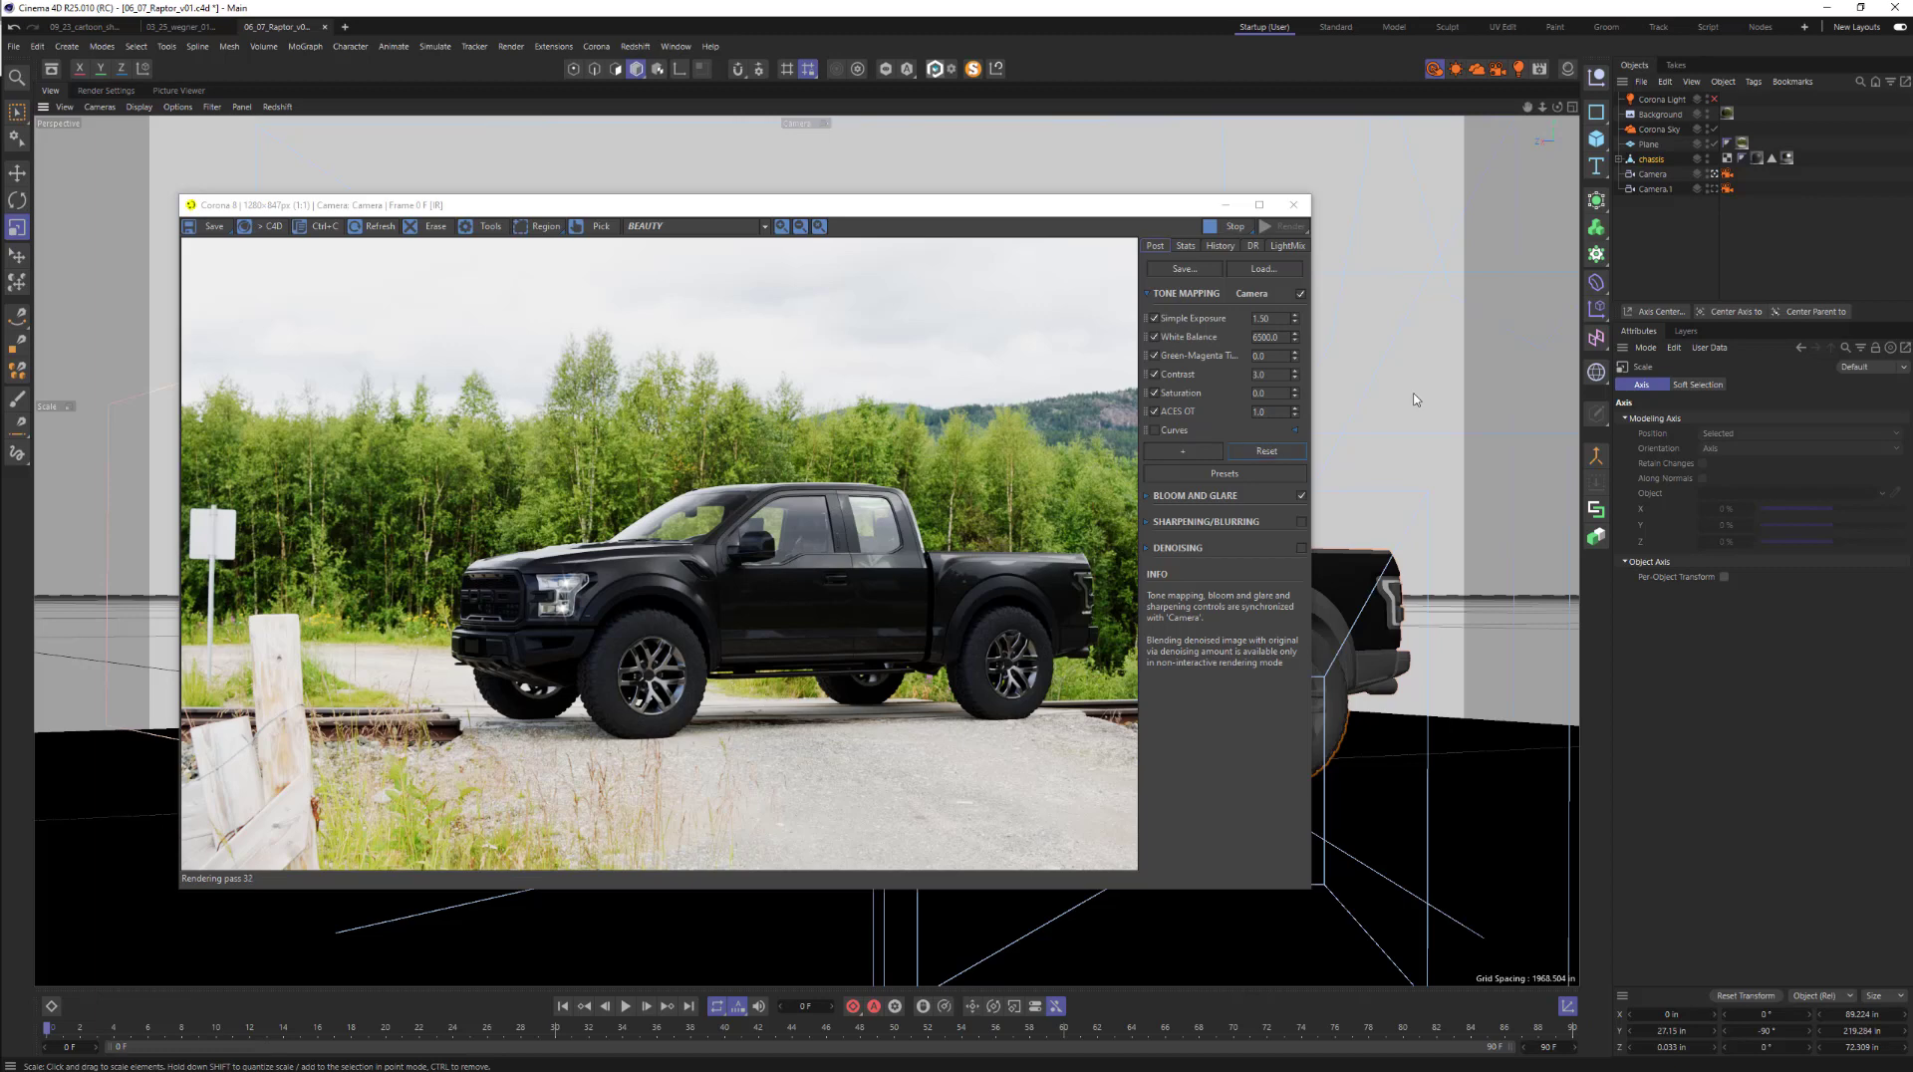
- Stop and close the truck render, and start interactive rendering of the cartoon boy in the 09_23_cartoon_shaders project
{"action": "left_click", "coordinate": [1232, 227]}
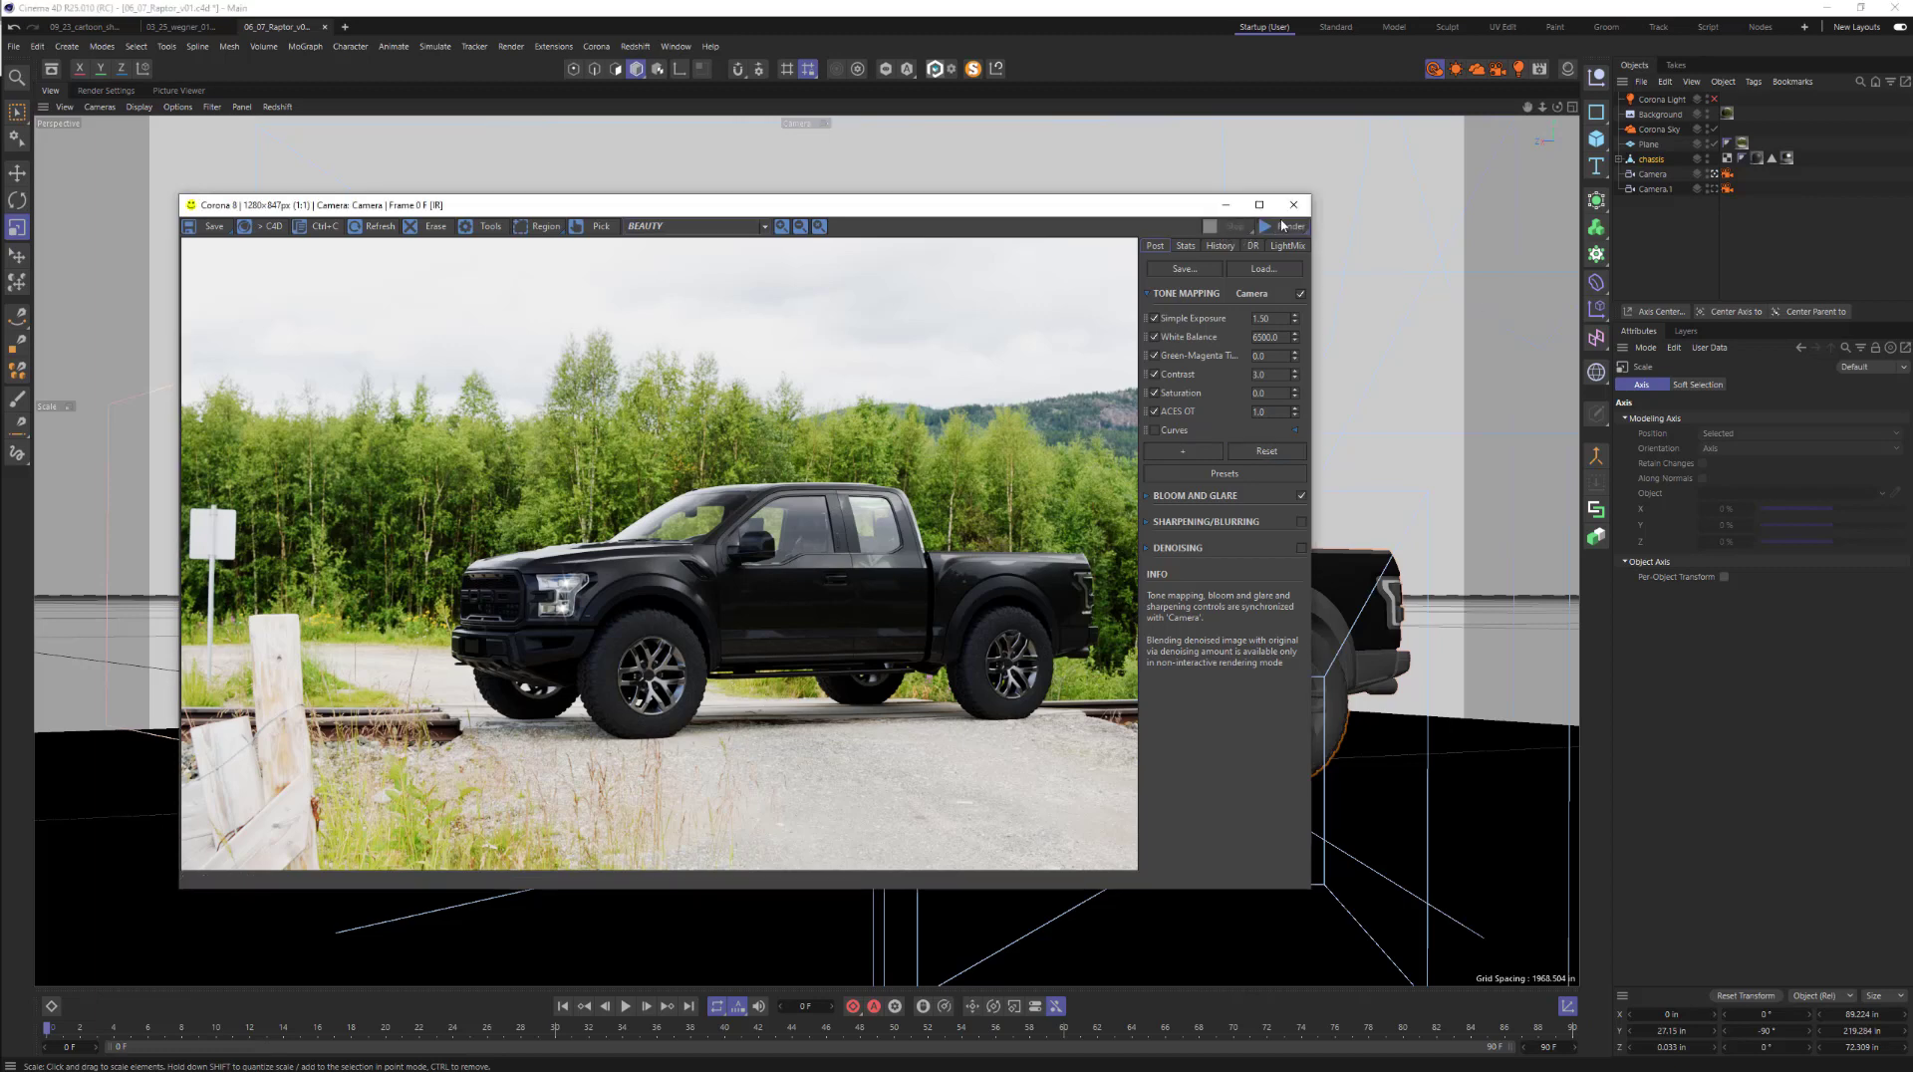
{"action": "left_click", "coordinate": [1305, 205]}
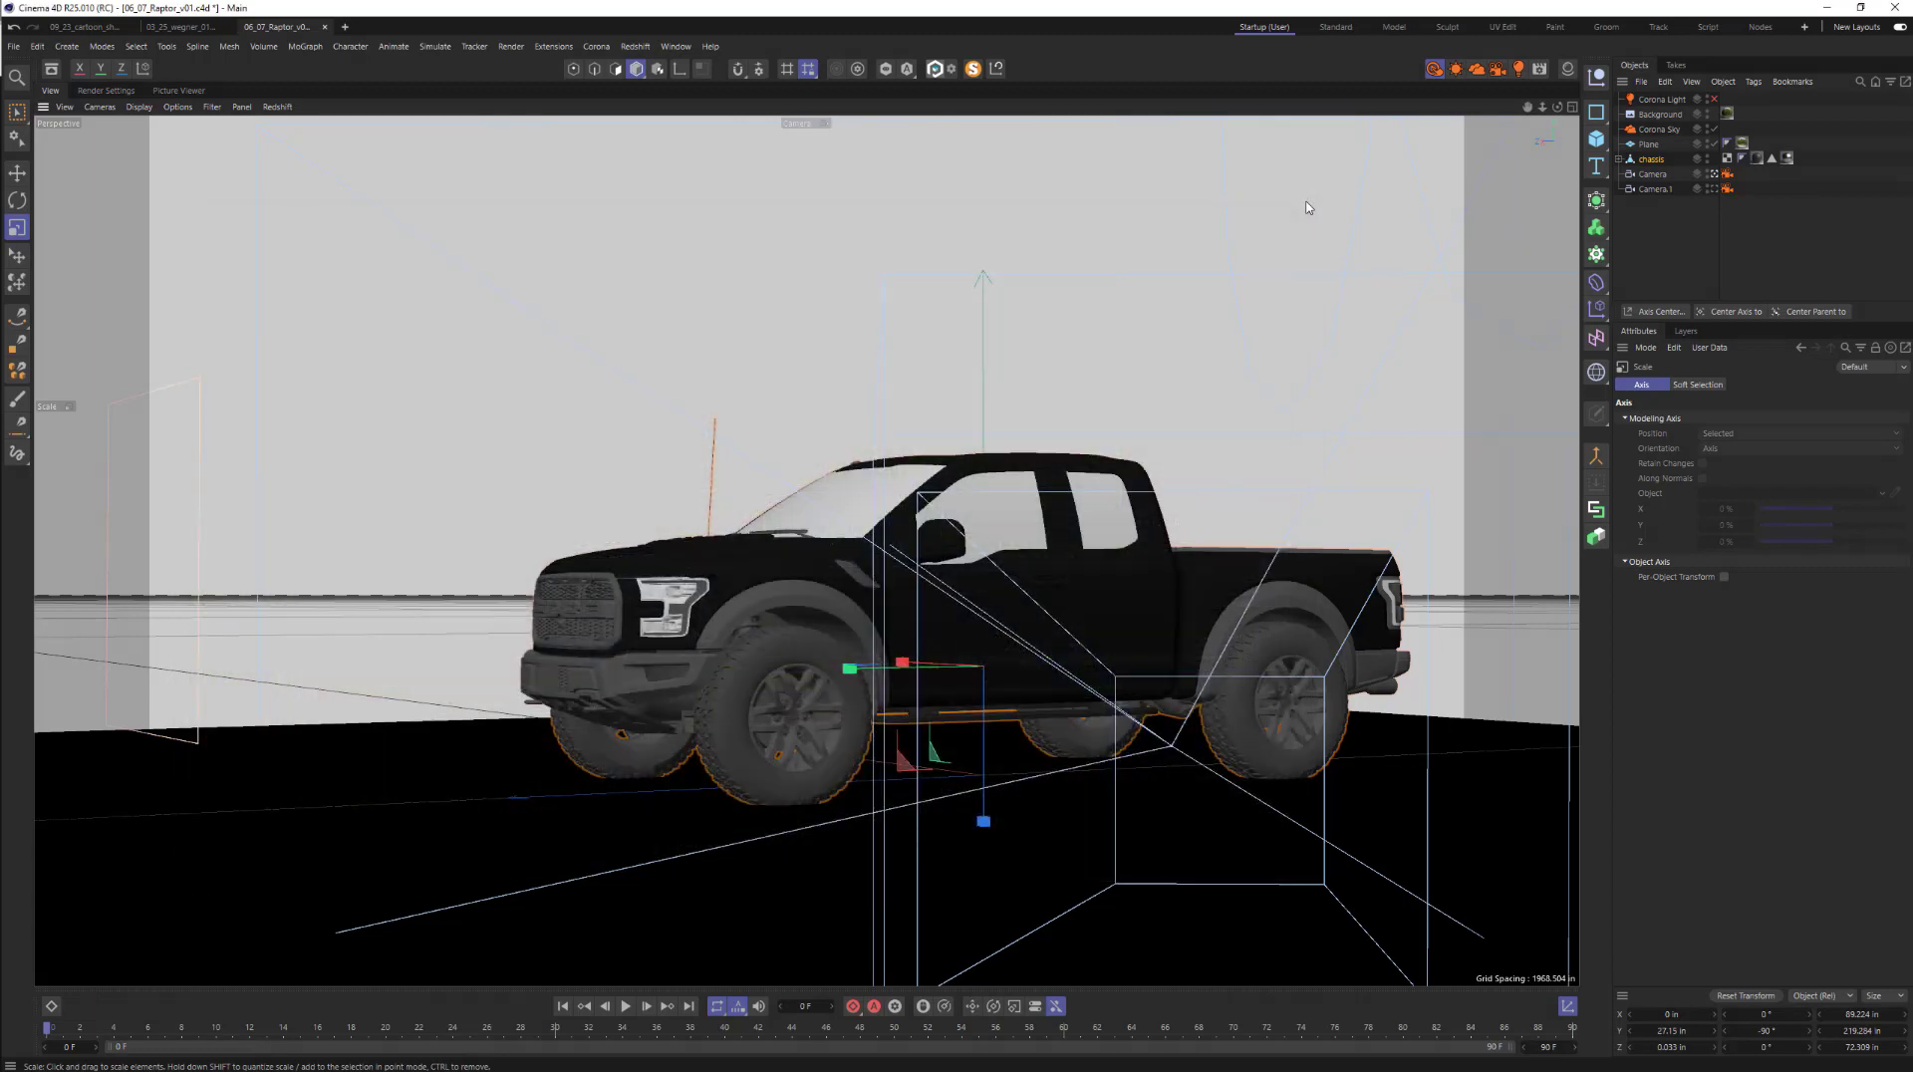
{"action": "left_click", "coordinate": [89, 27]}
{"action": "left_click", "coordinate": [1434, 68]}
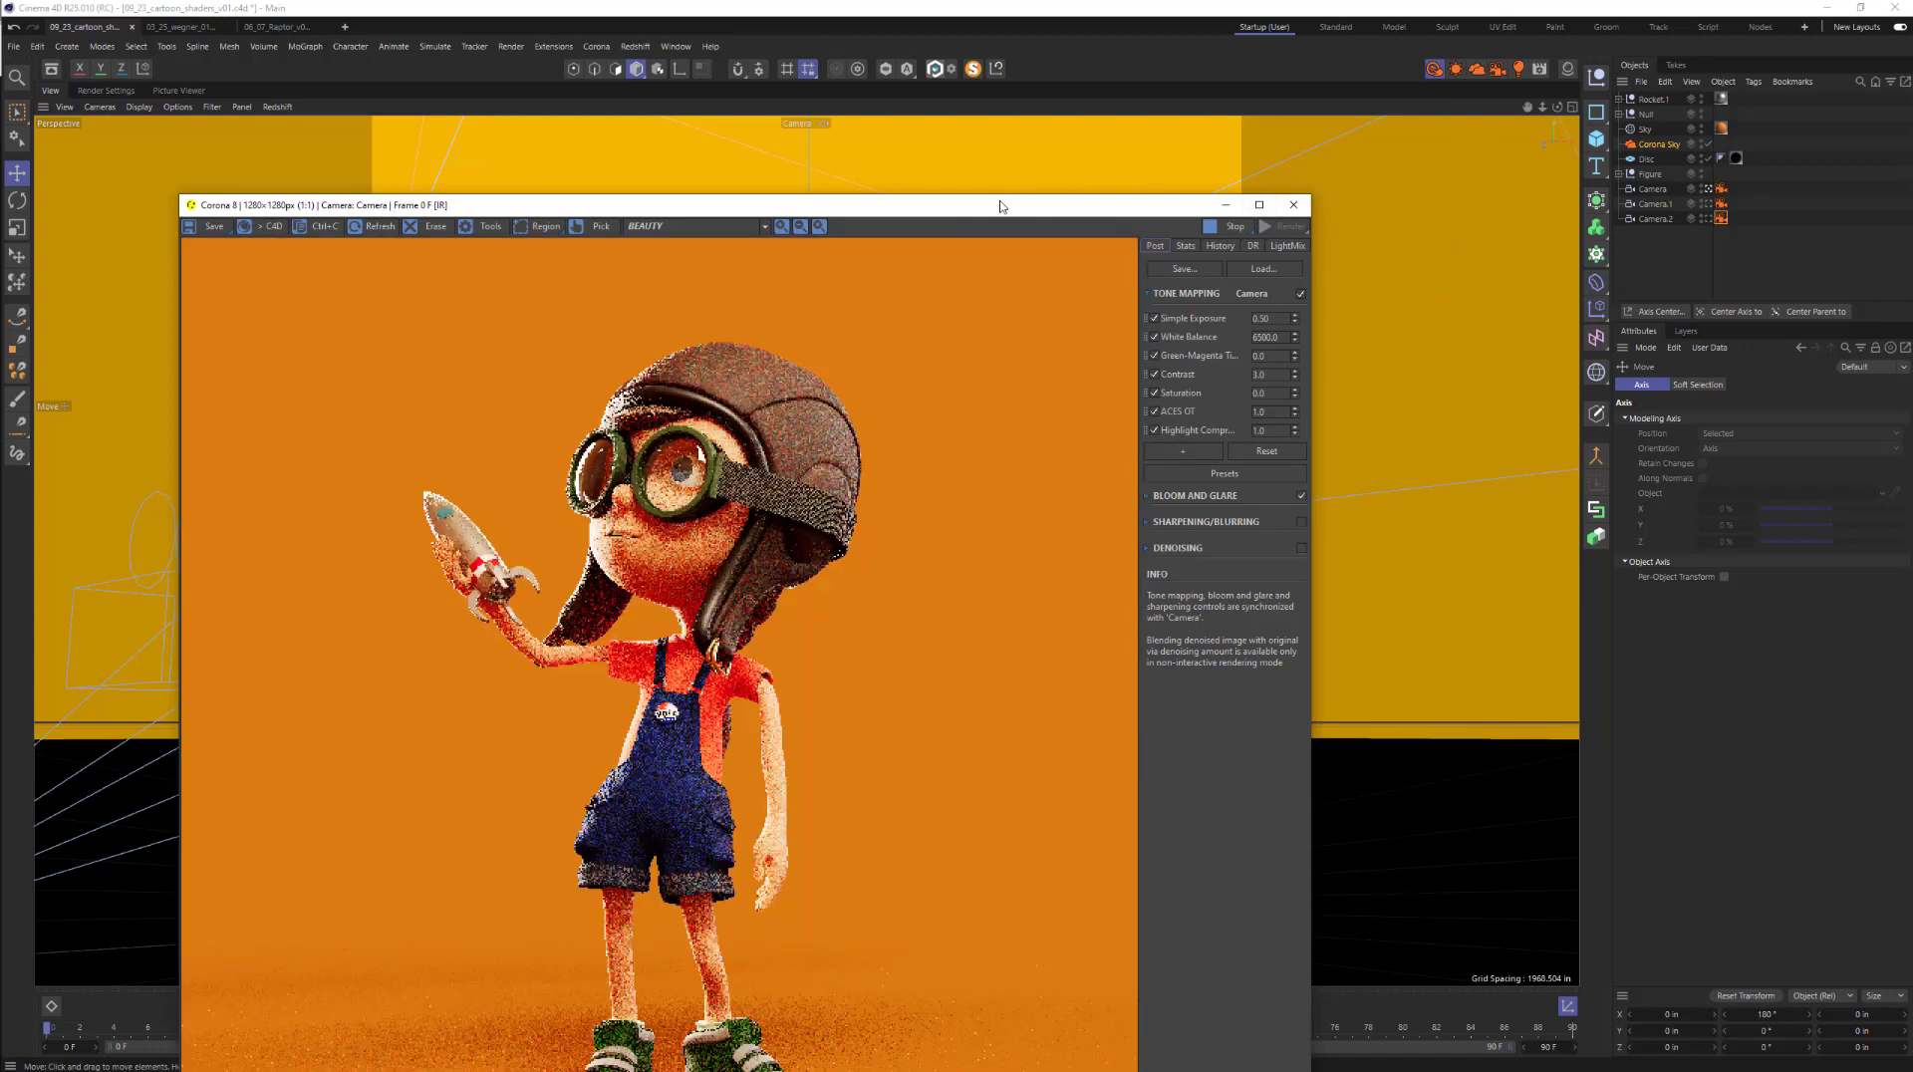
{"action": "left_click_drag", "start_coordinate": [1001, 206], "coordinate": [1055, 56]}
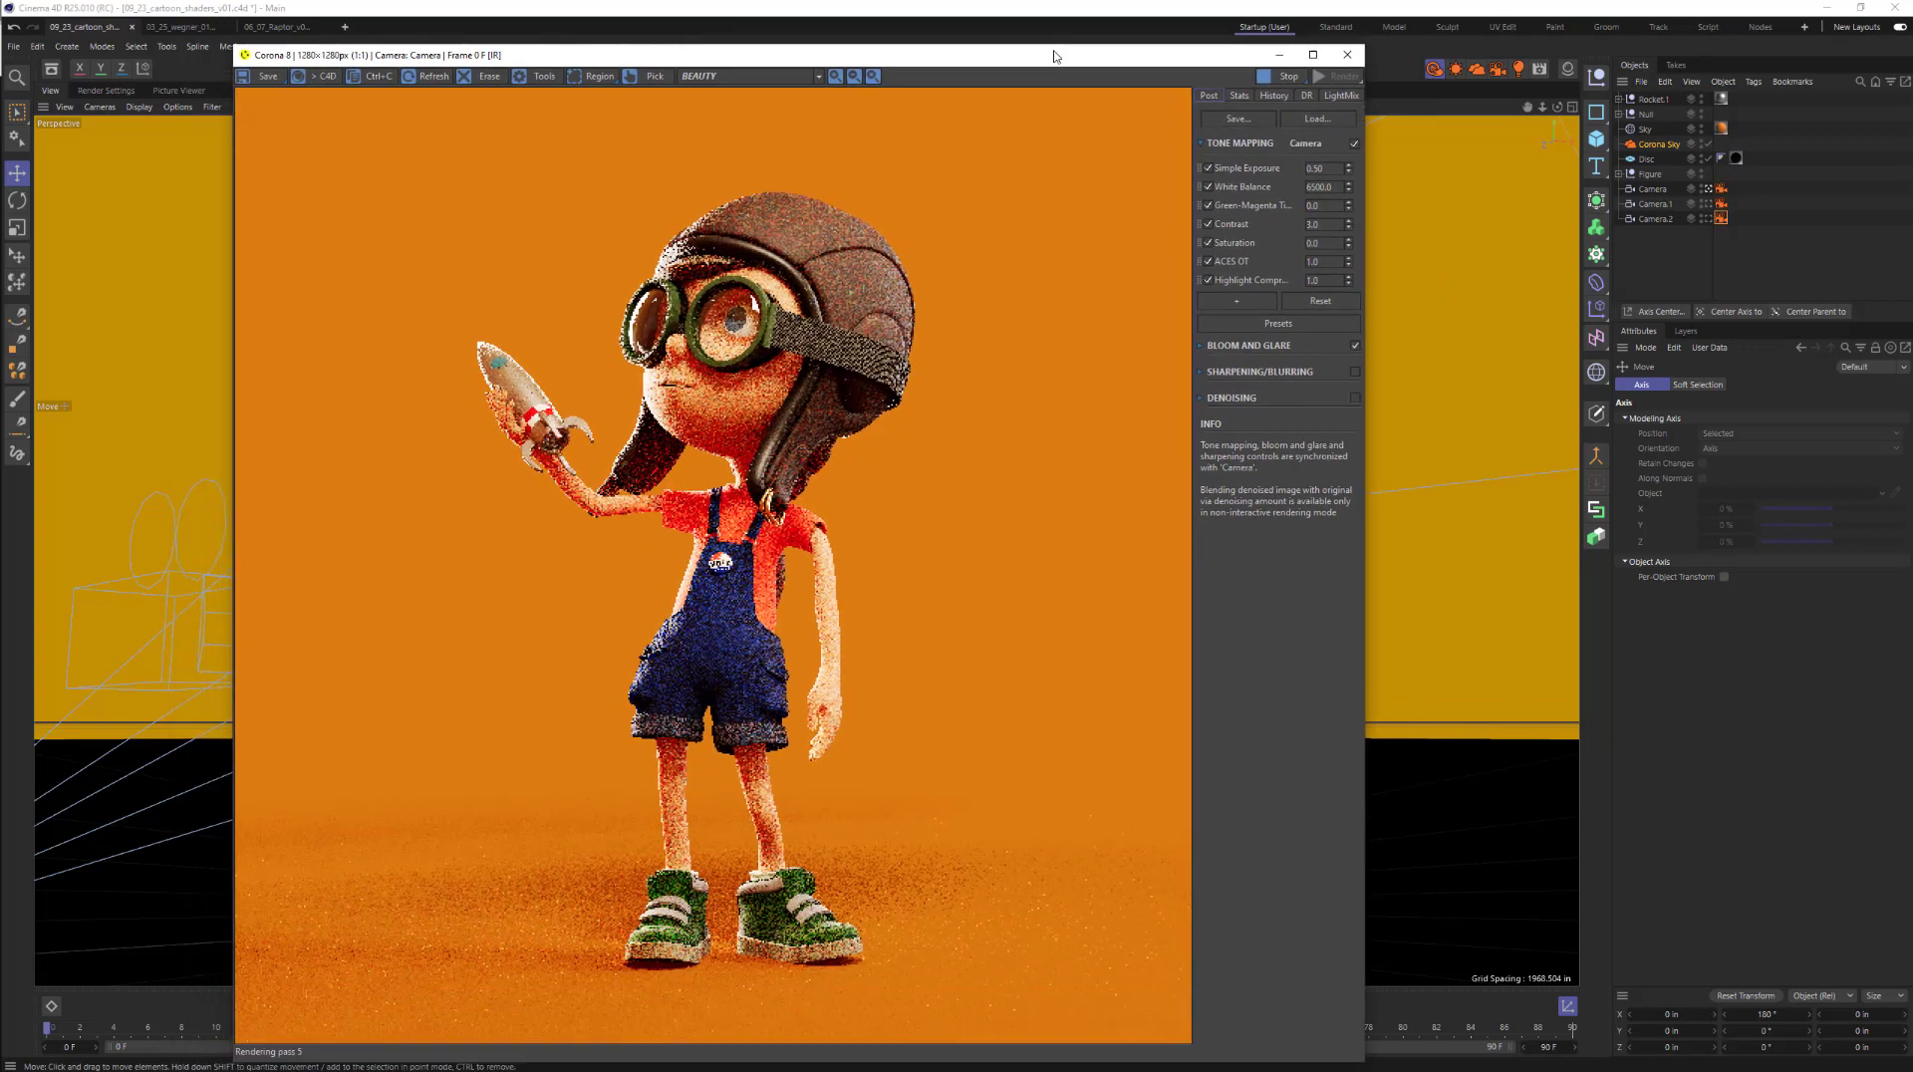